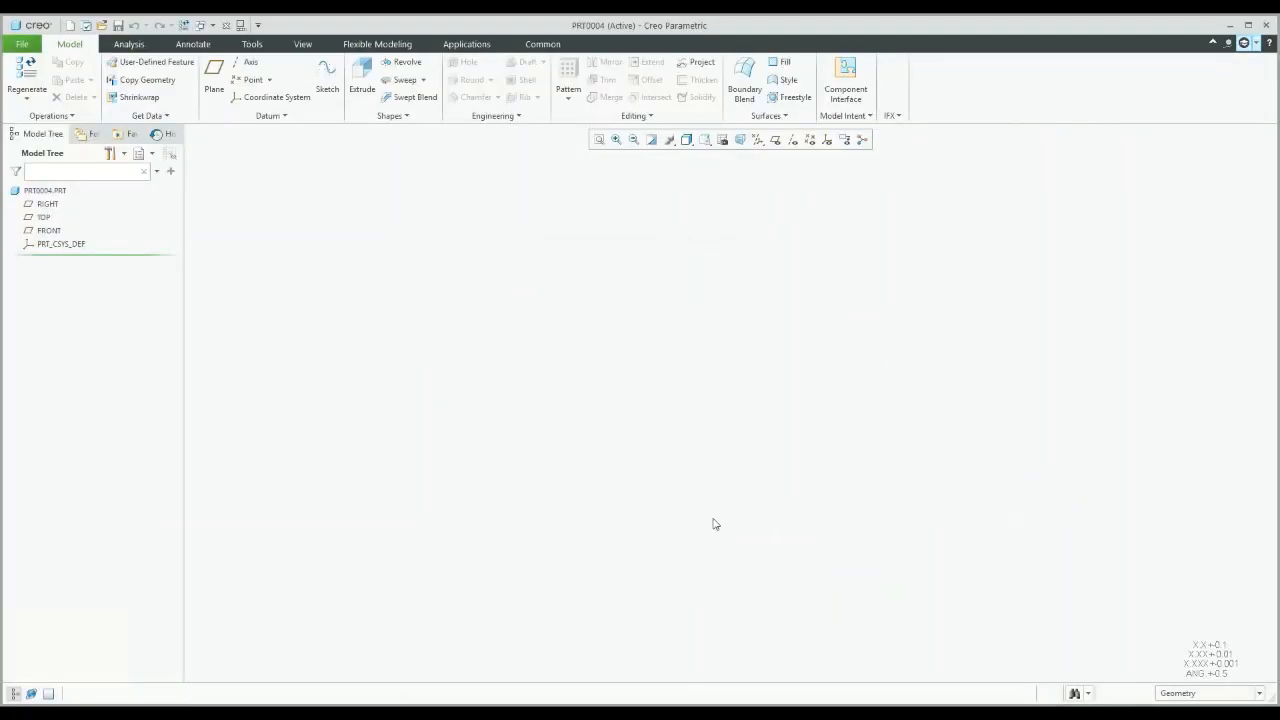
Step: Show datum planes and sketch a centre rectangle at the FRONT plane's origin, one side 377.94, for an extrusion
left_click(776, 141)
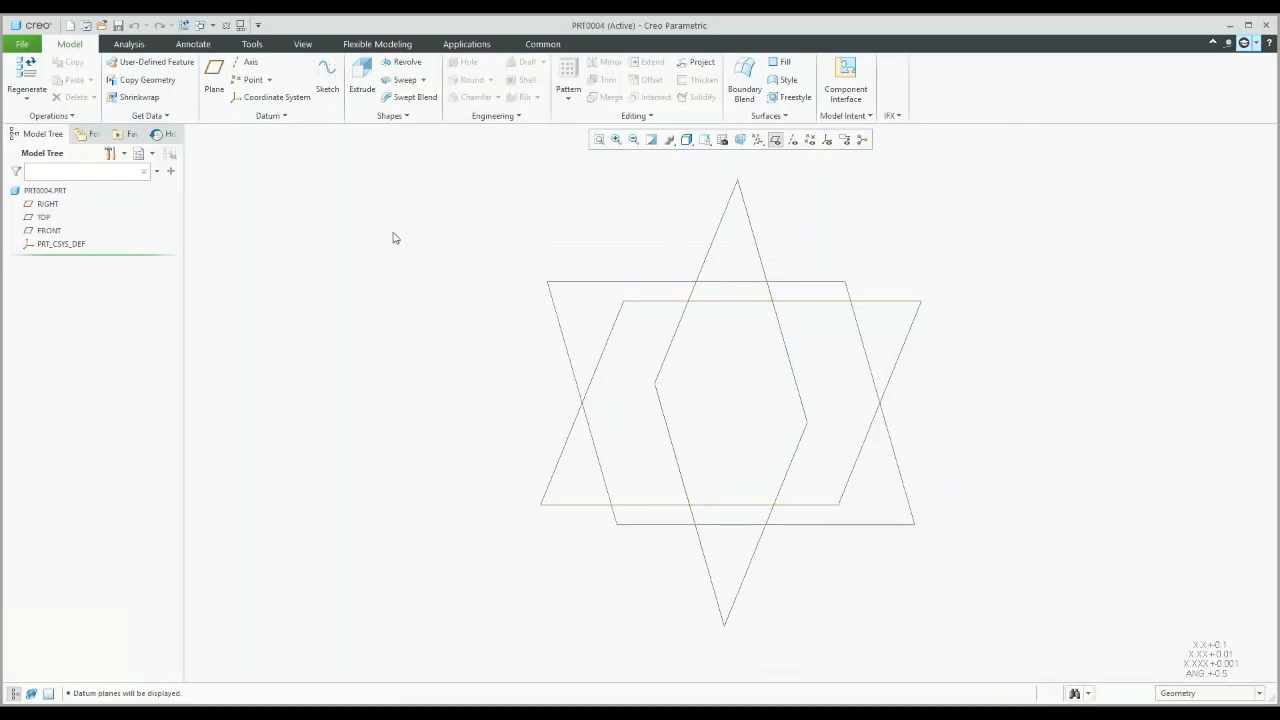
left_click(362, 80)
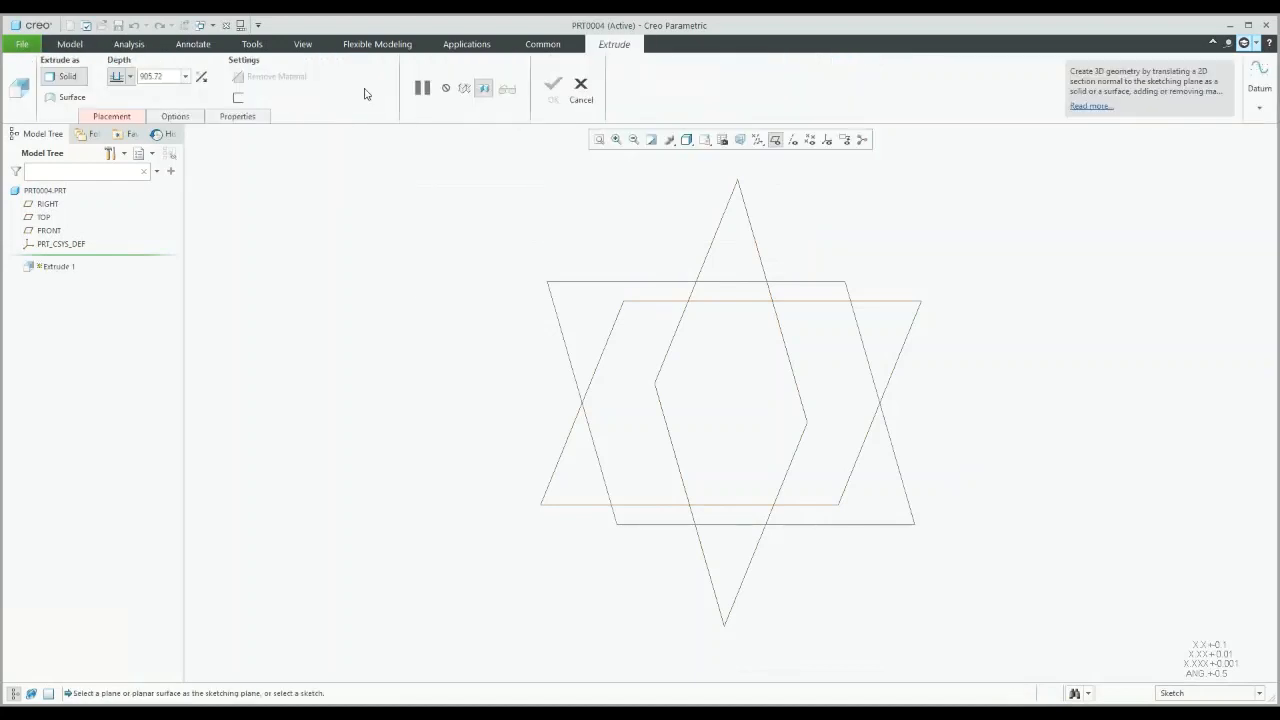
left_click(600, 364)
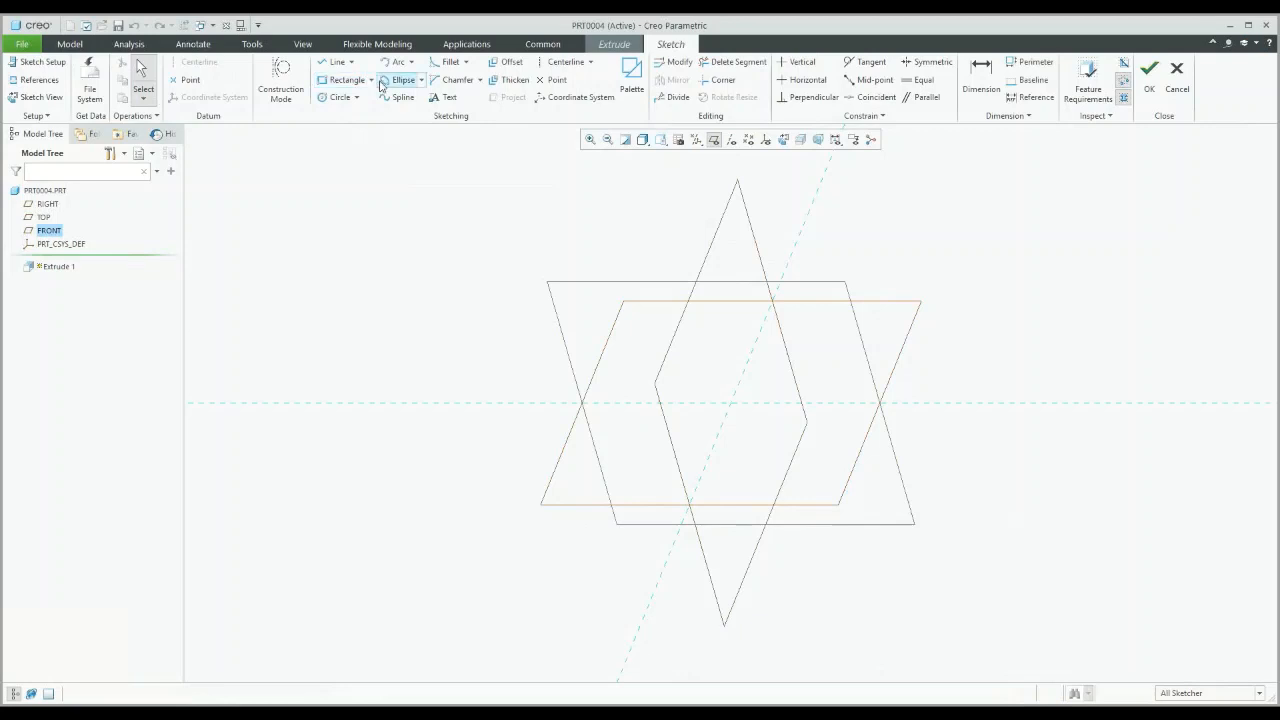
left_click(371, 81)
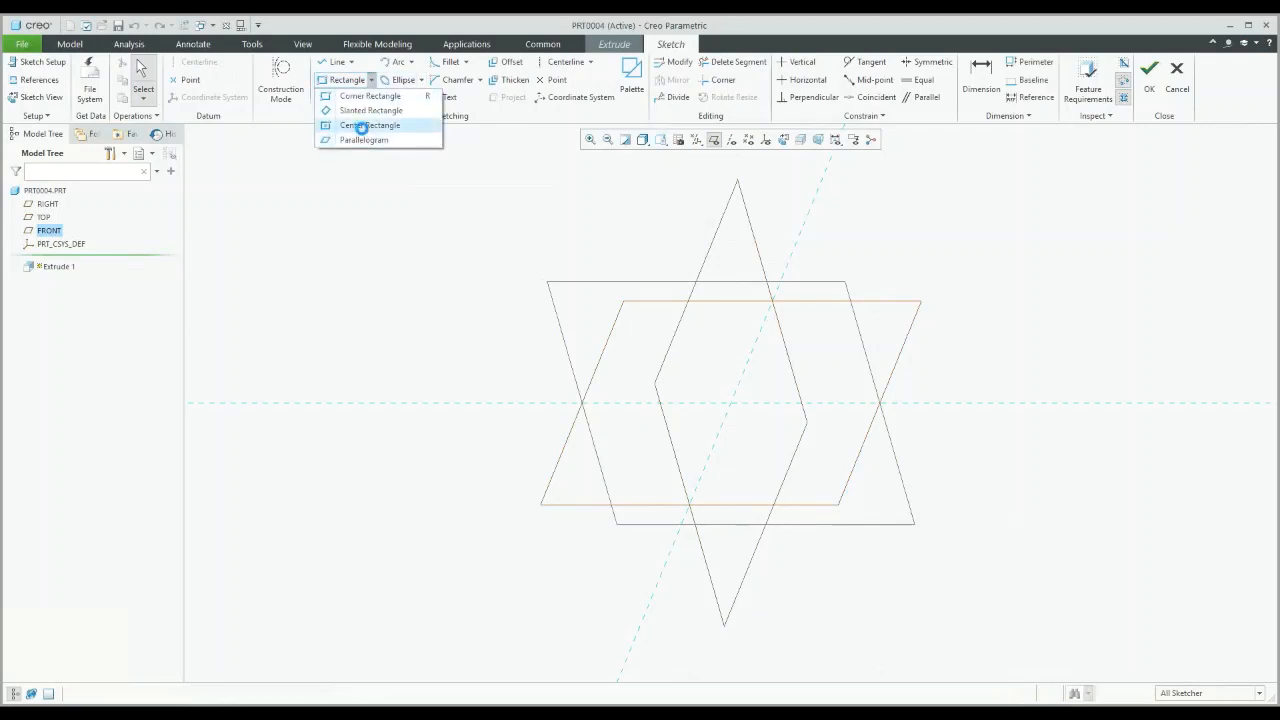
left_click(361, 126)
left_click(731, 403)
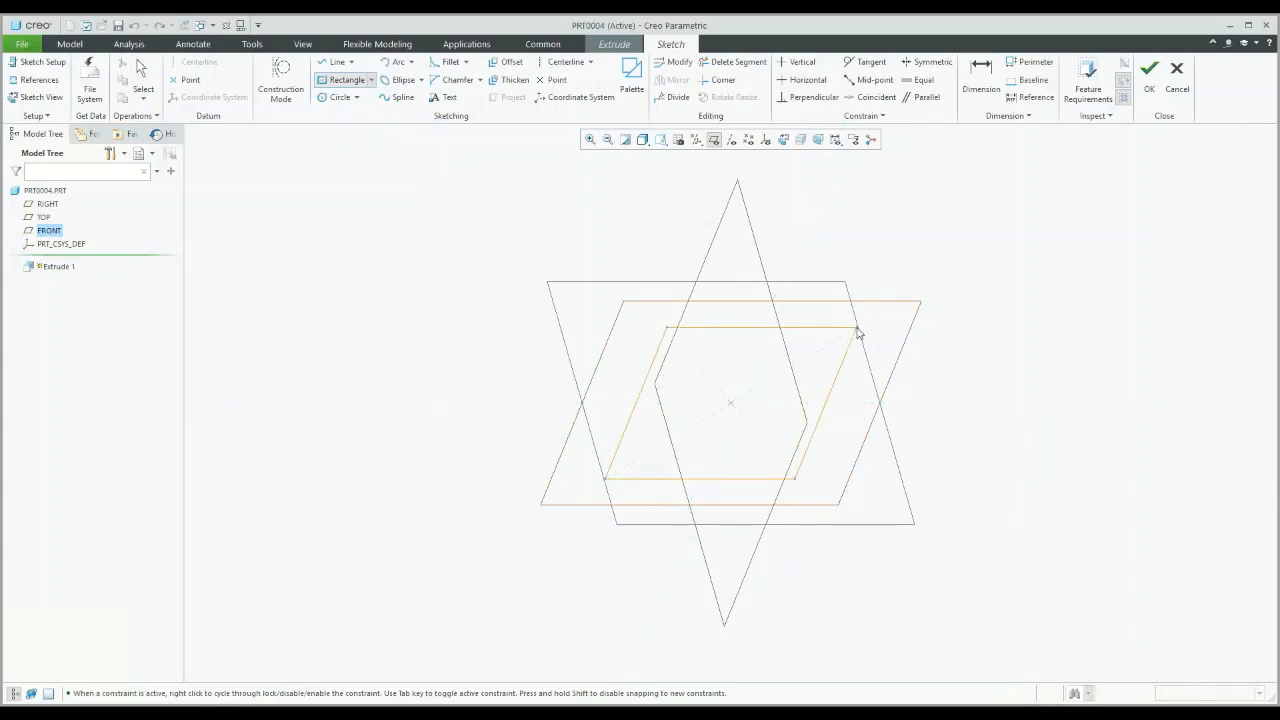
left_click(858, 333)
middle_click(799, 291)
right_click(633, 222)
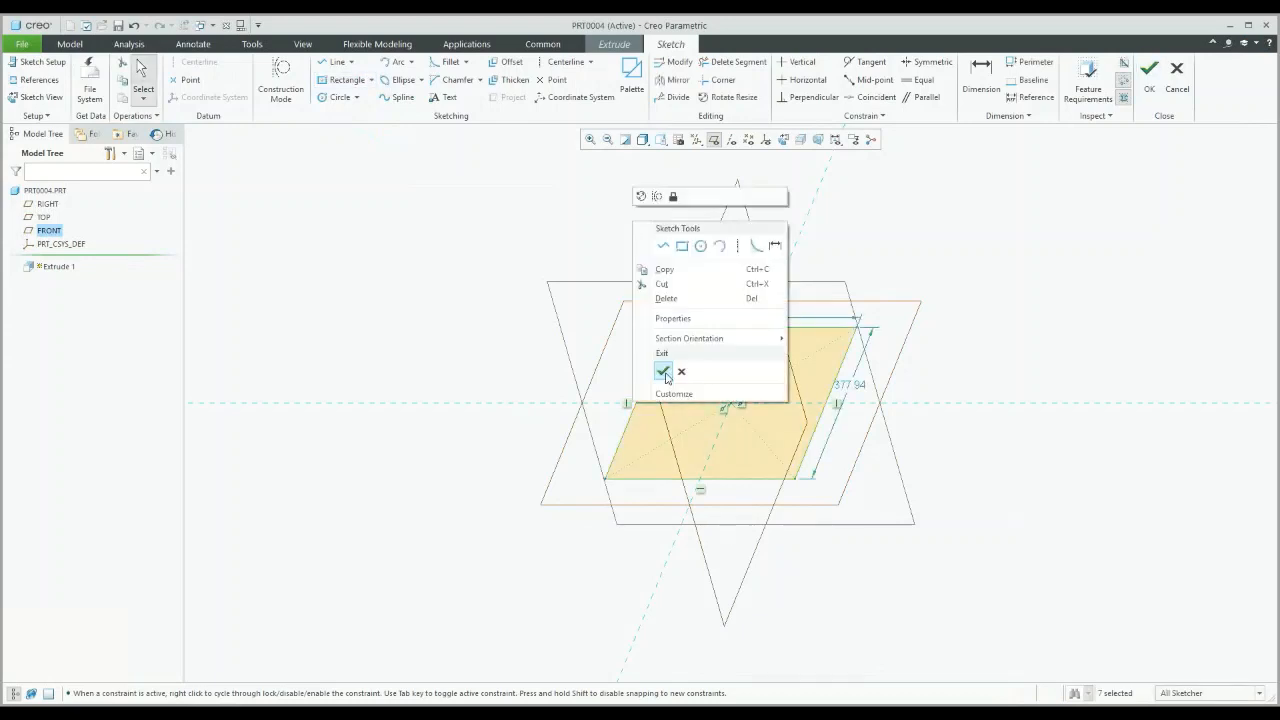
Step: Accept the rectangle sketch and extrude it as a solid 350.97 deep, creating Extrude 1
left_click(663, 372)
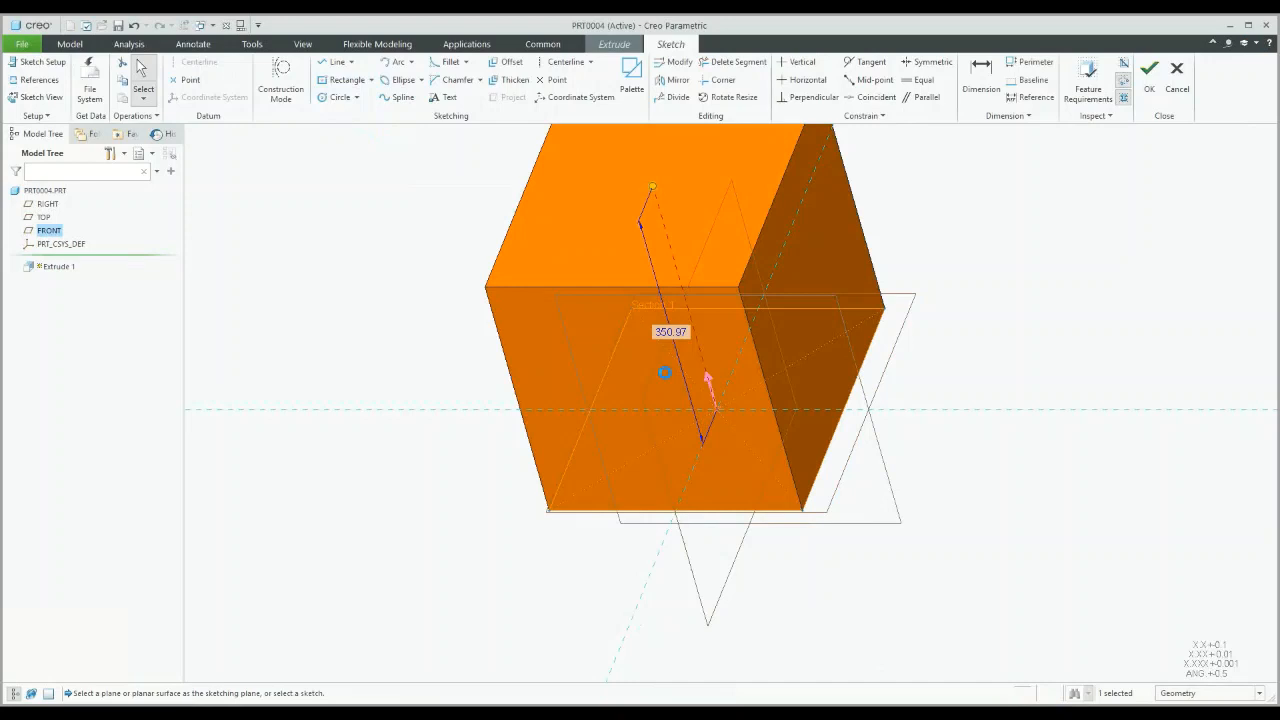
right_click(495, 222)
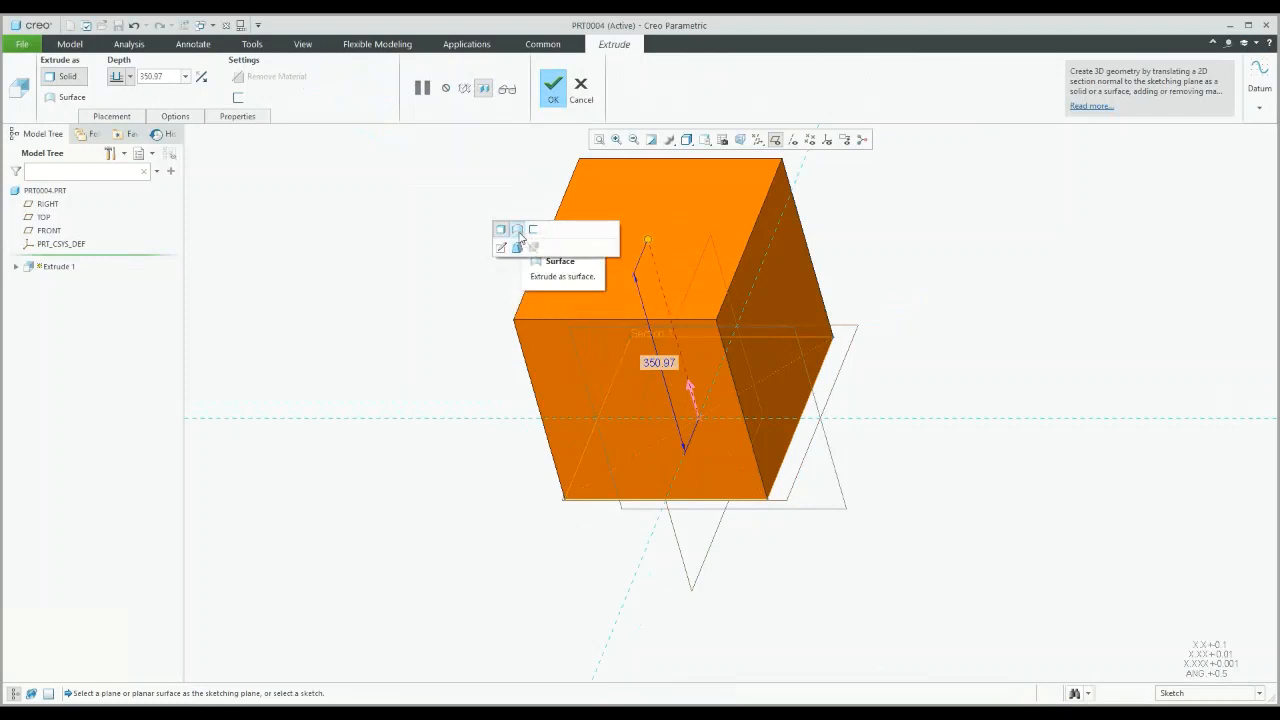
left_click(517, 230)
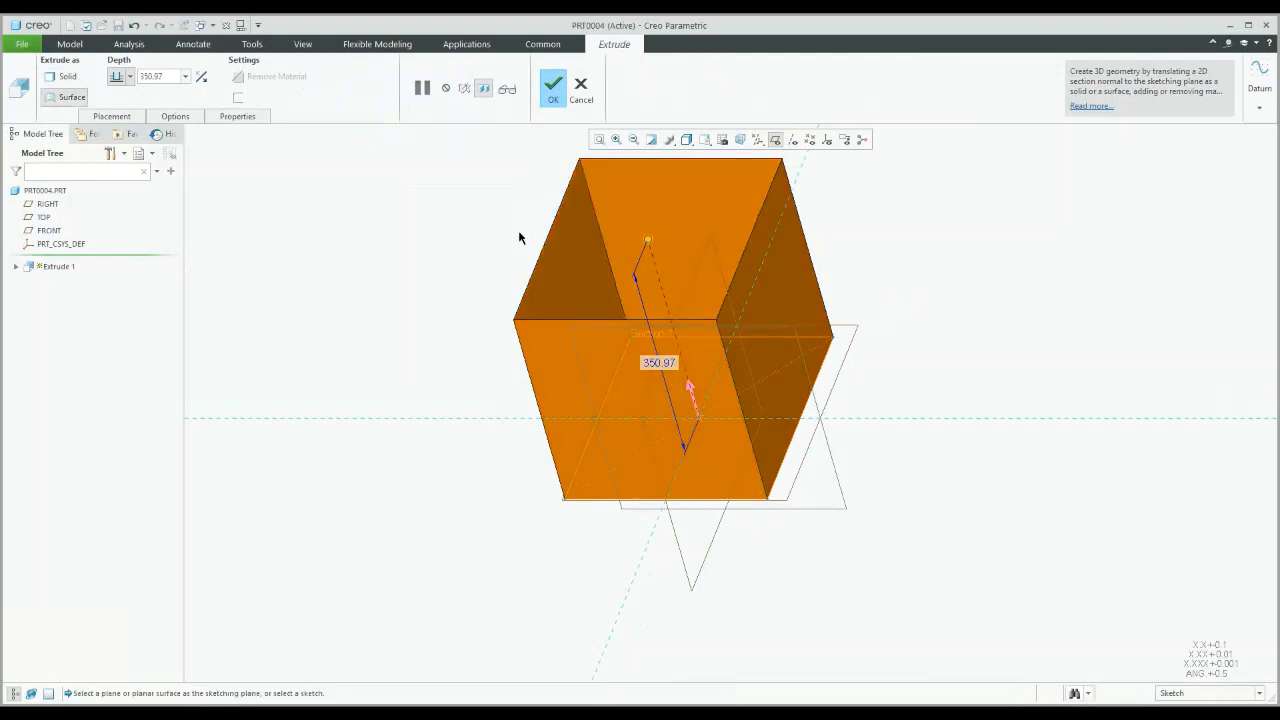
right_click(519, 237)
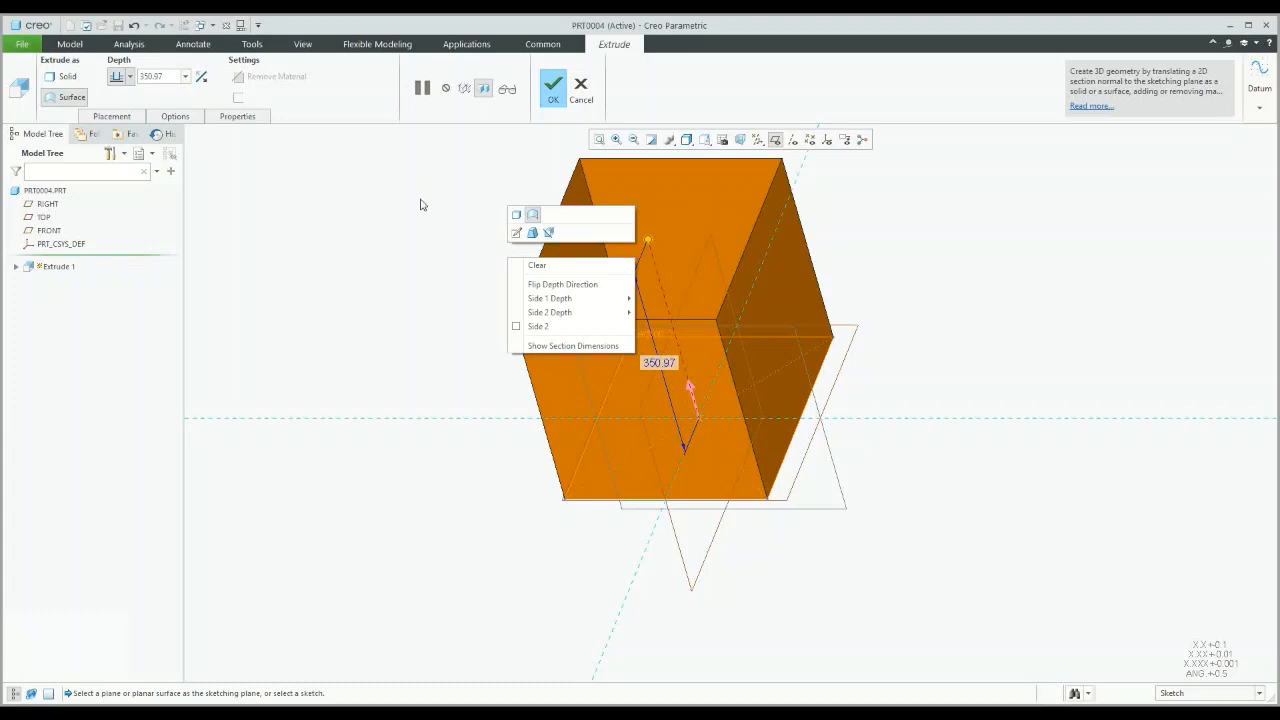
left_click(516, 222)
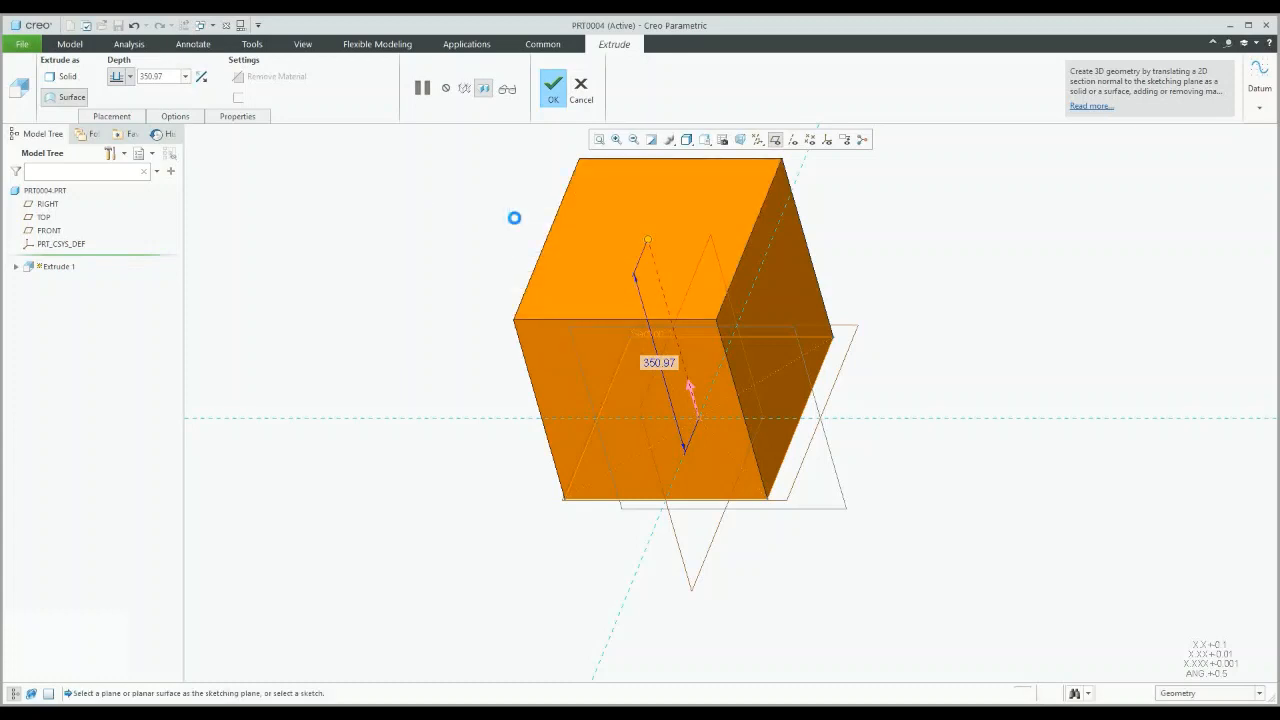
scroll(524, 322, "down", 2)
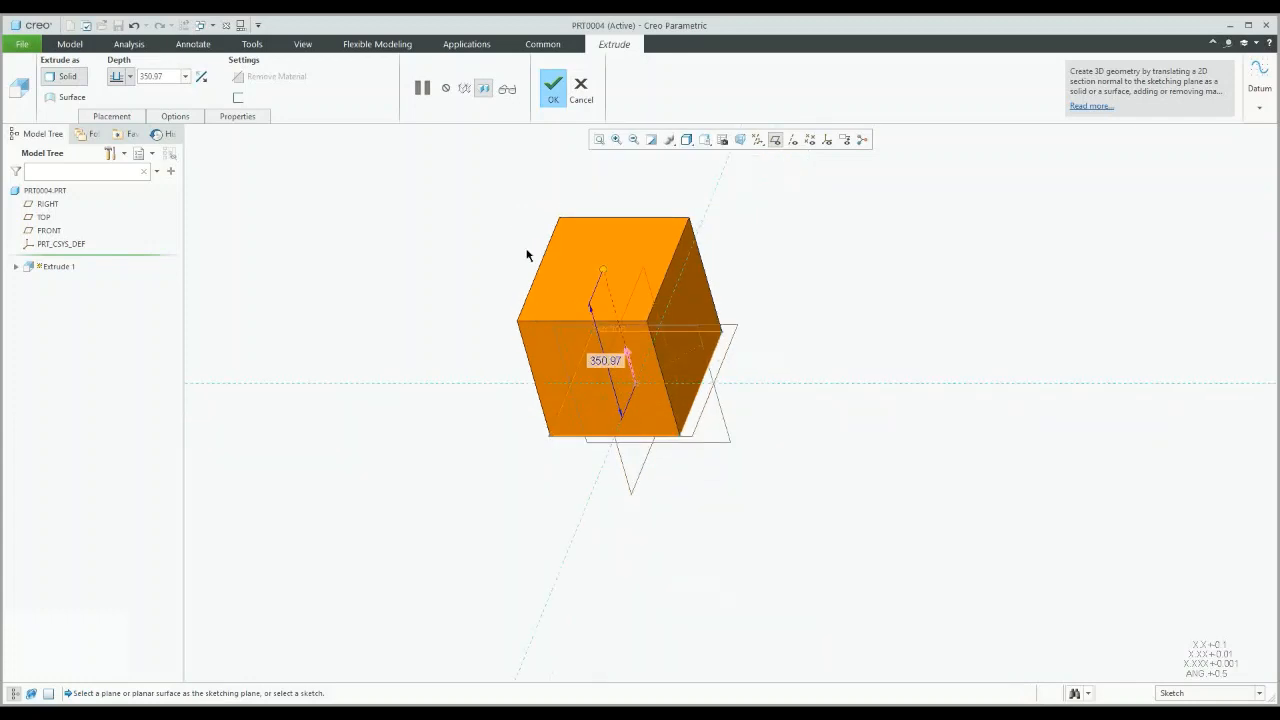
left_click(556, 95)
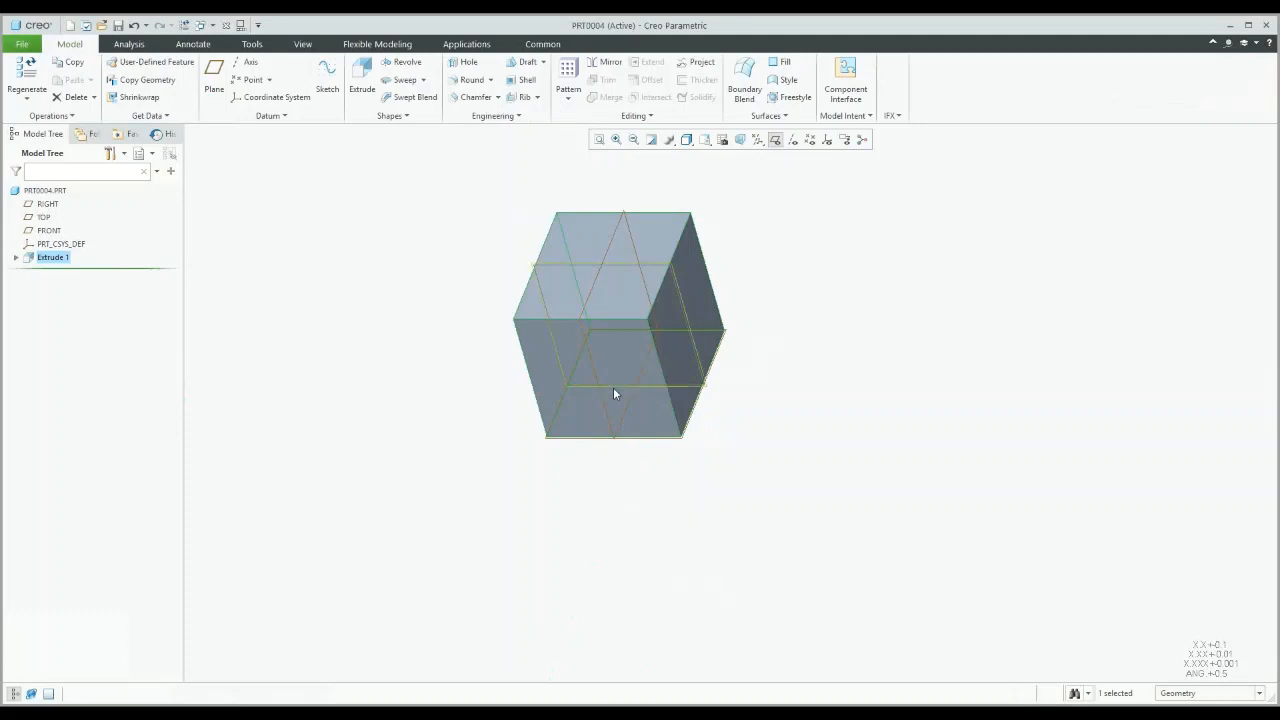
Step: Edit the definition of Extrude 1 and confirm it unchanged at 350.97 depth
scroll(613, 387, "down", 2)
left_click(591, 210)
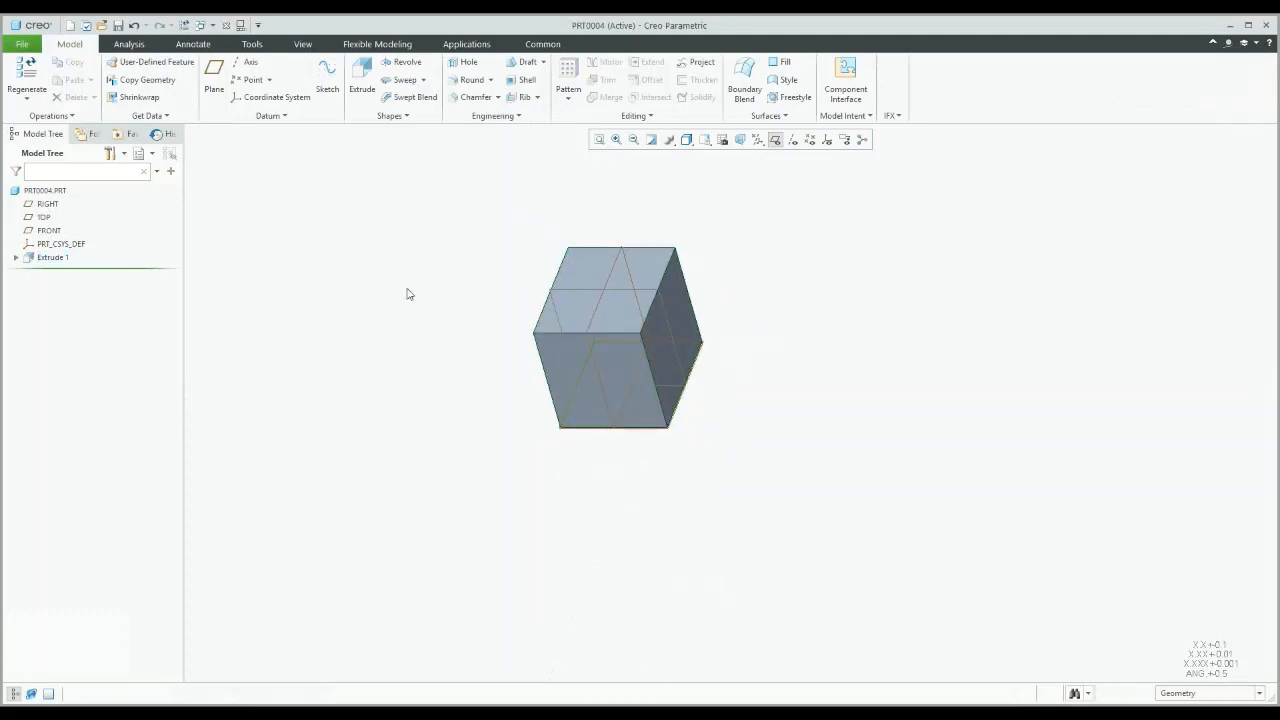
right_click(53, 260)
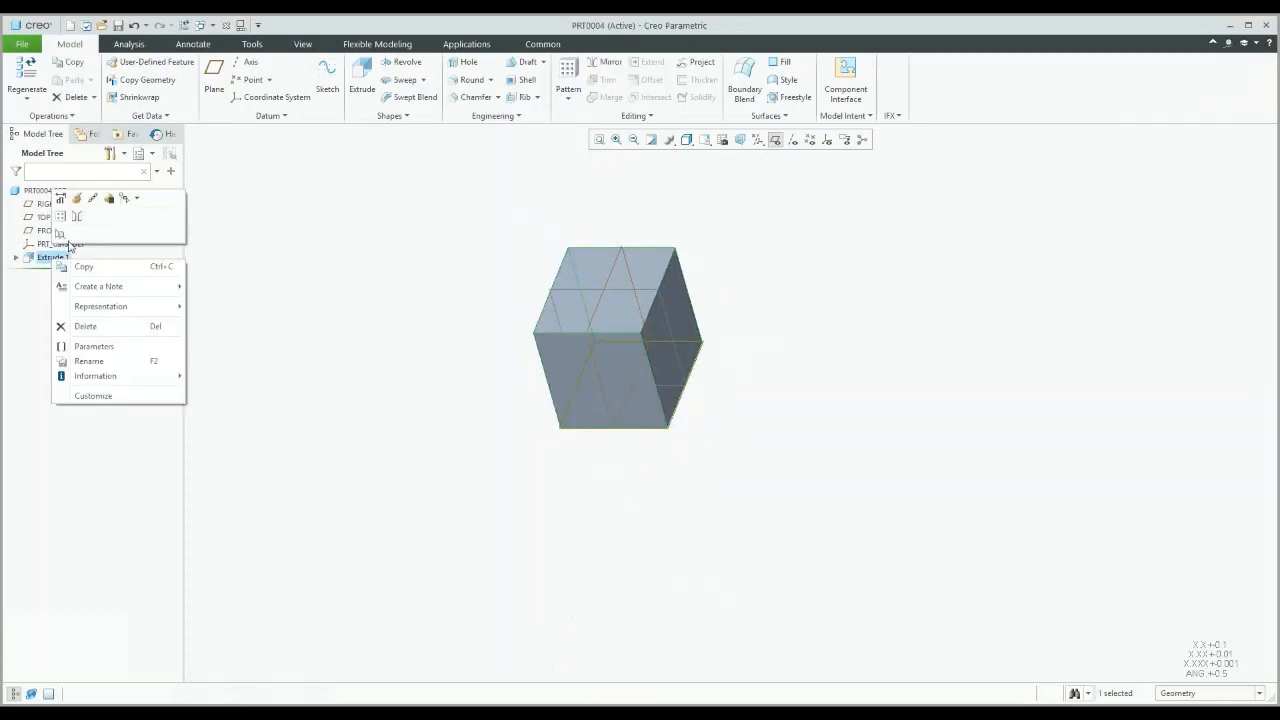
left_click(79, 199)
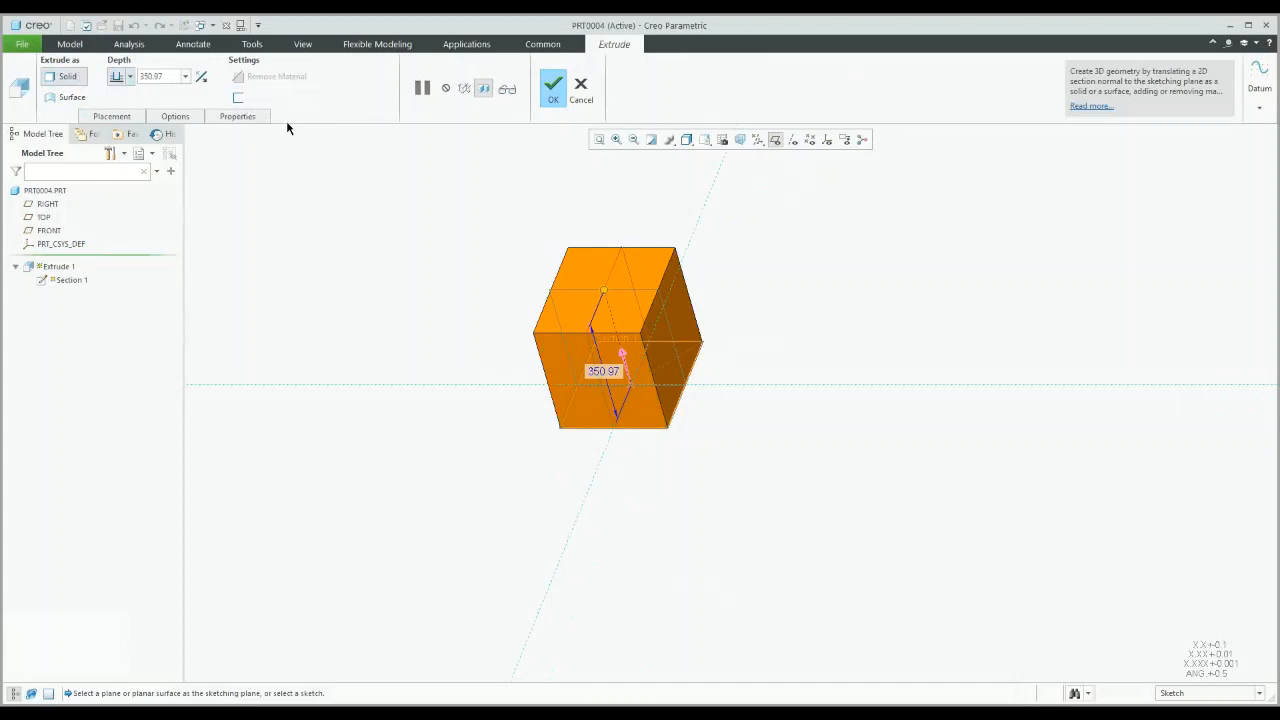
right_click(493, 267)
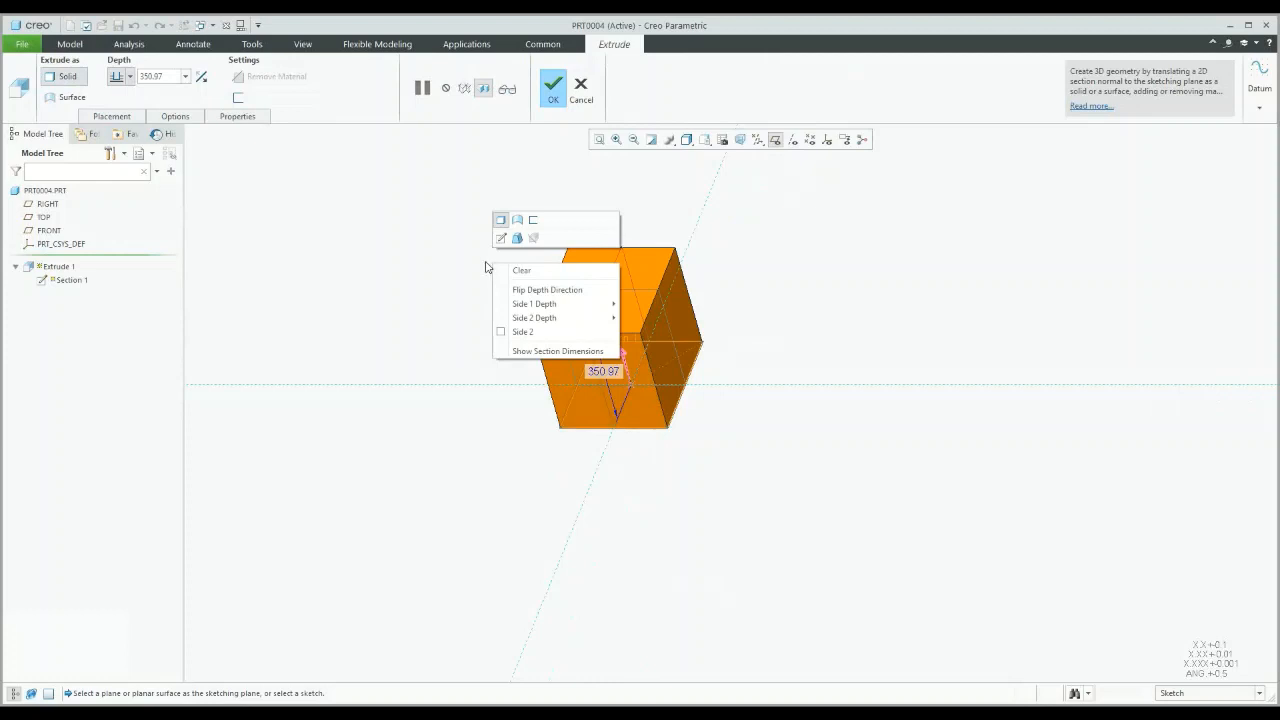
left_click(553, 92)
left_click(553, 92)
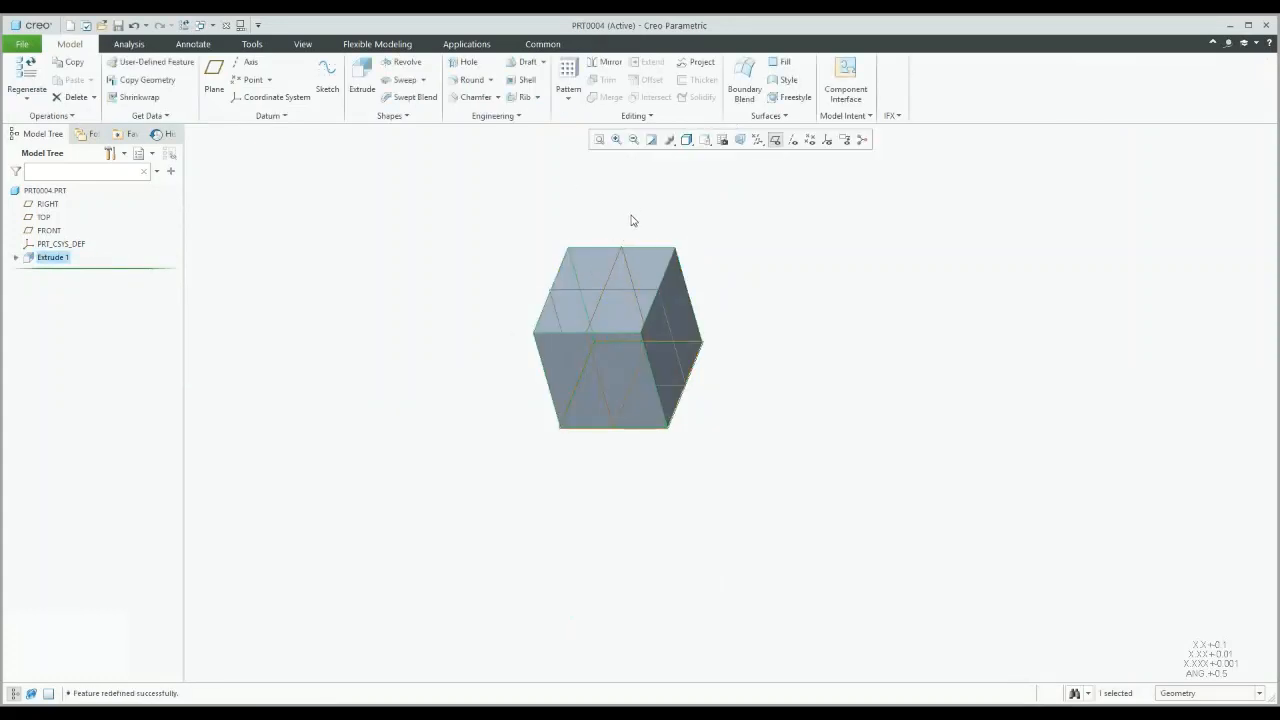
scroll(634, 240, "down", 4)
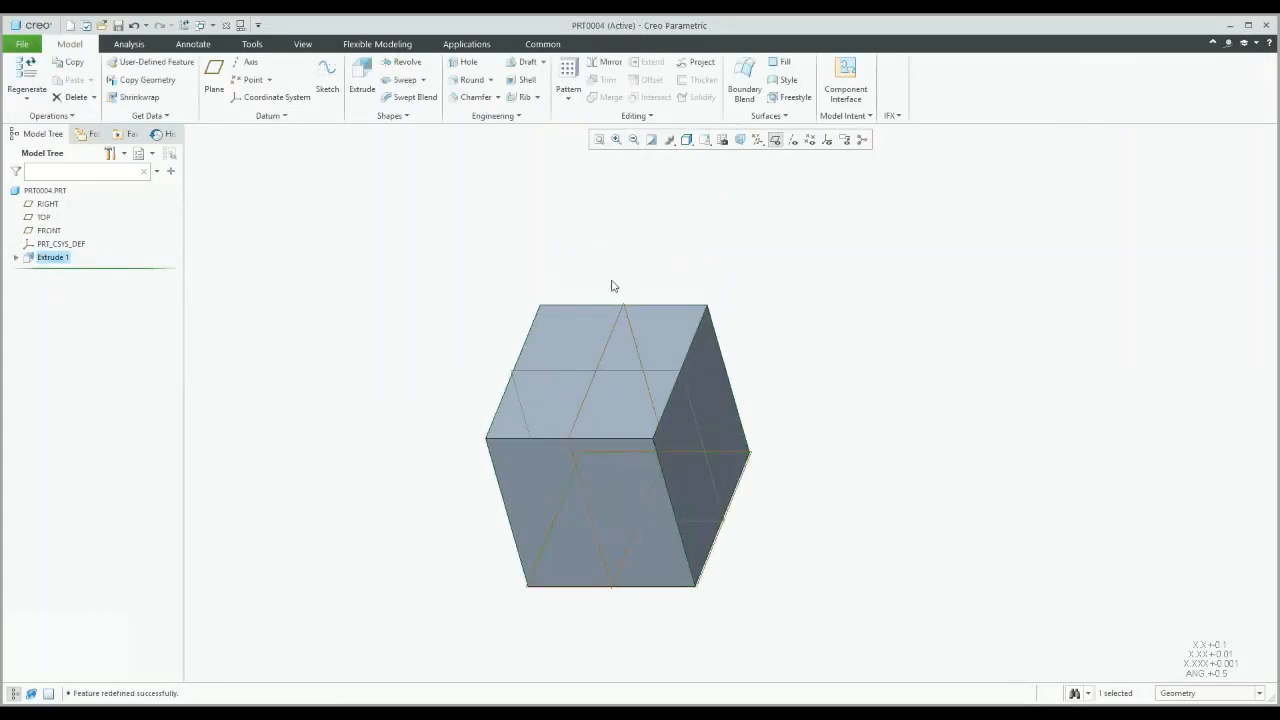
Step: Create Sketch 1 on the block's top face containing one line drawn across it
left_click(613, 286)
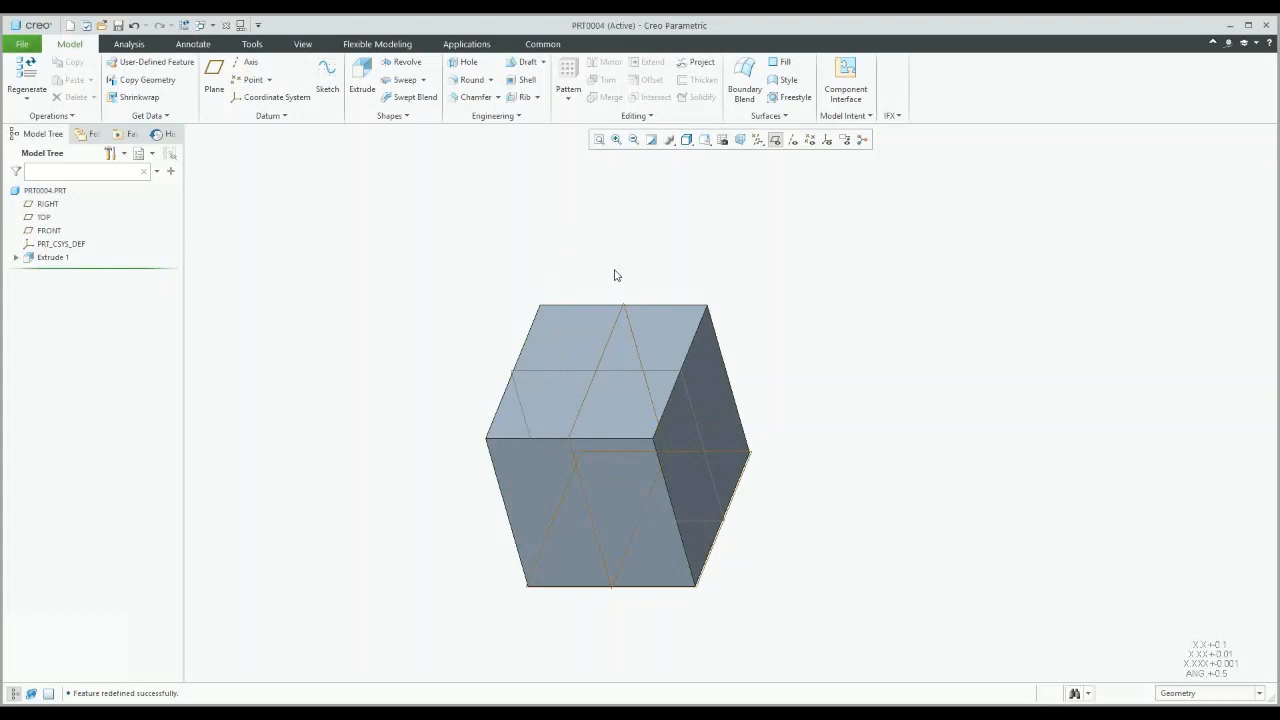
left_click(326, 86)
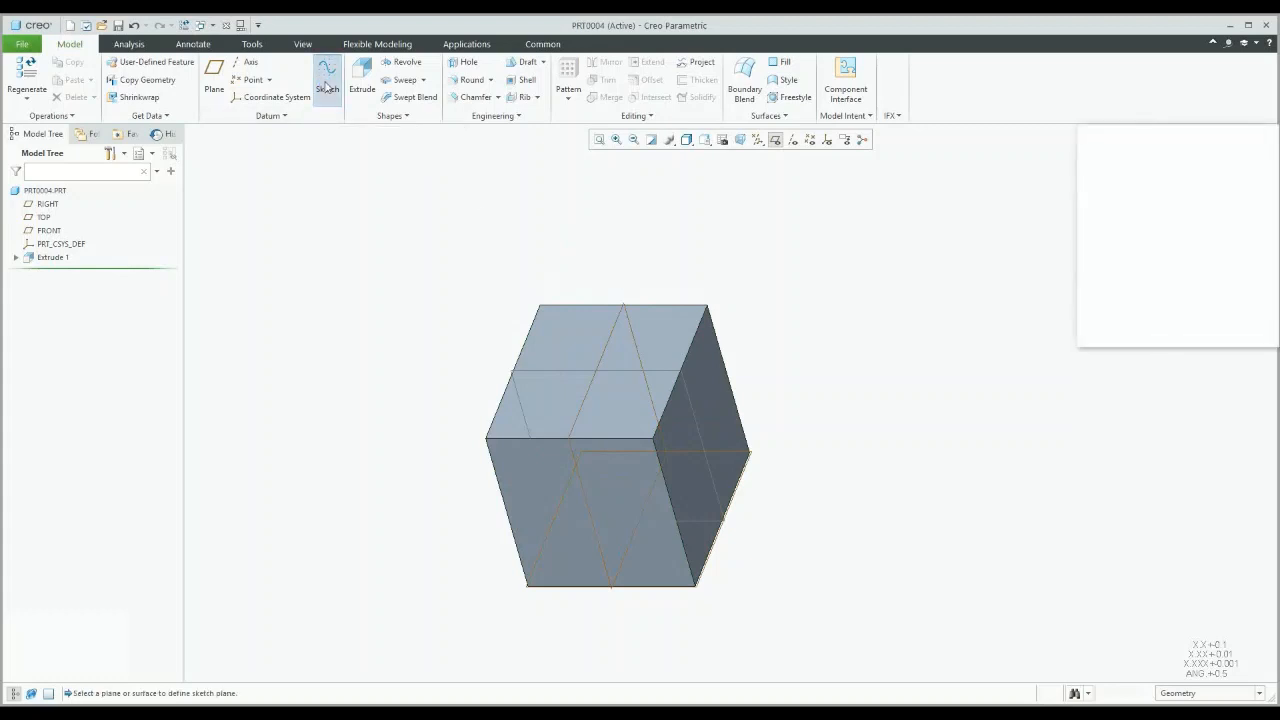
left_click(568, 355)
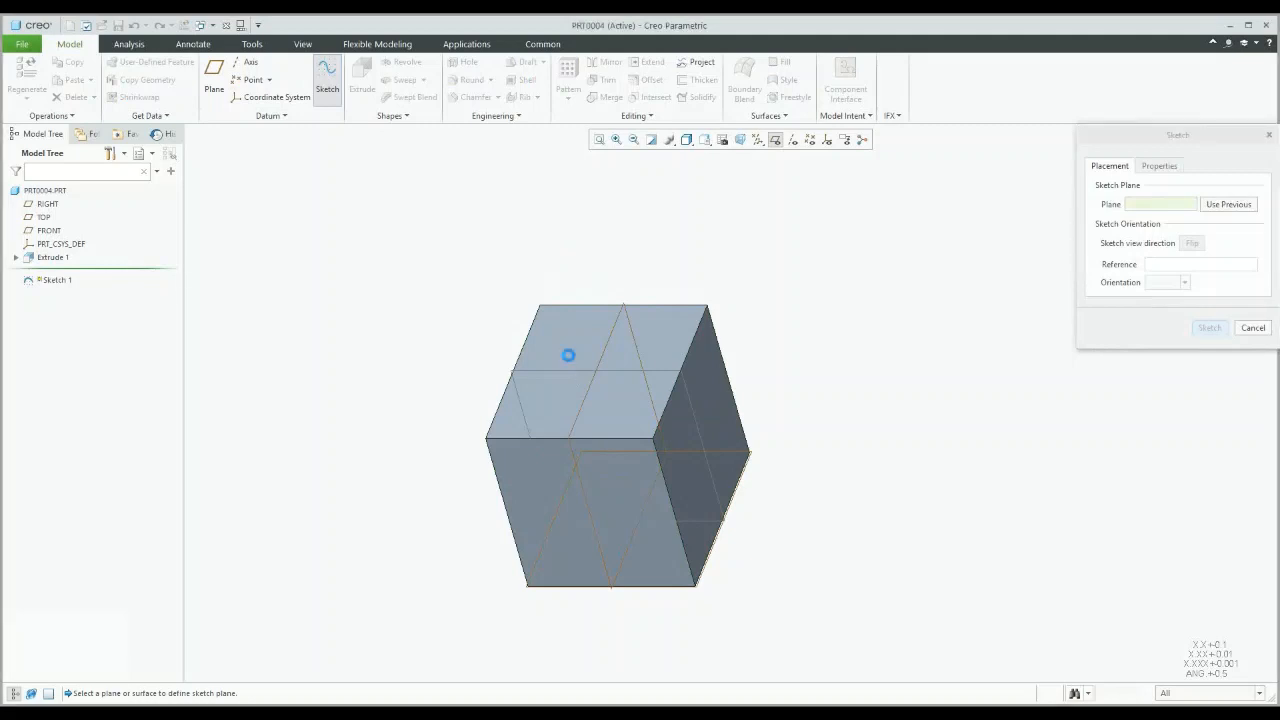
middle_click(981, 343)
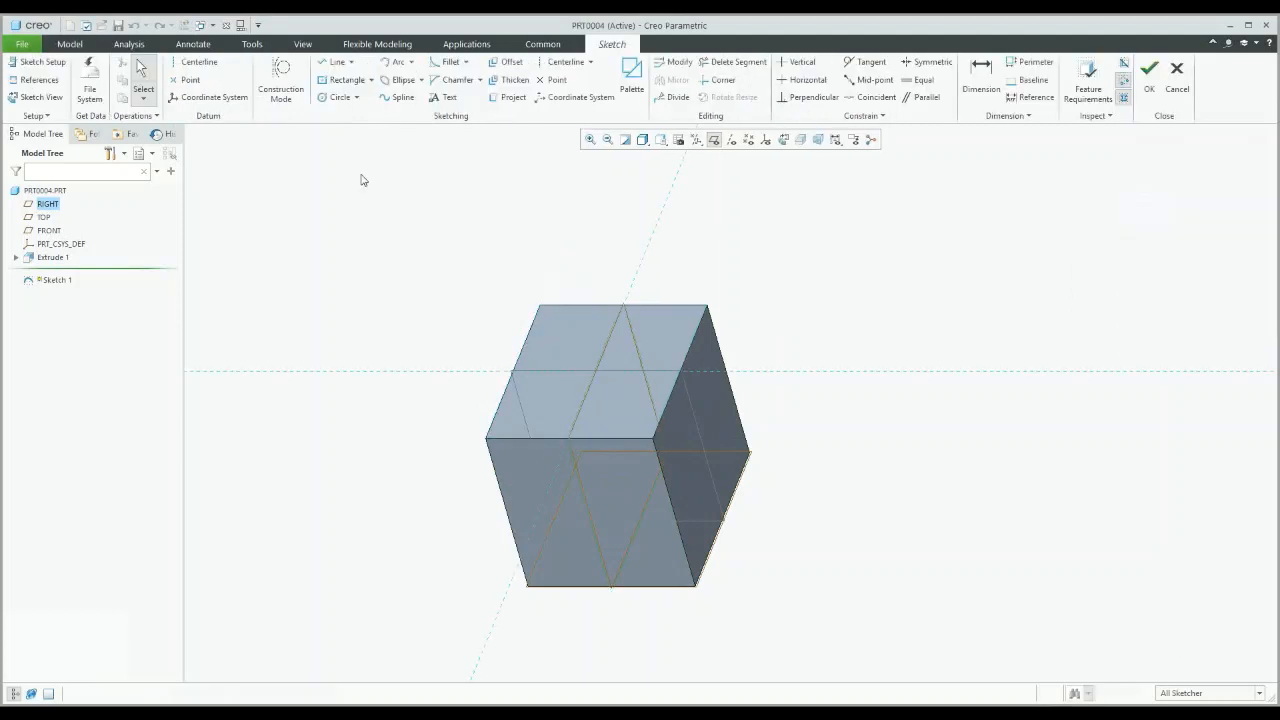
key("l")
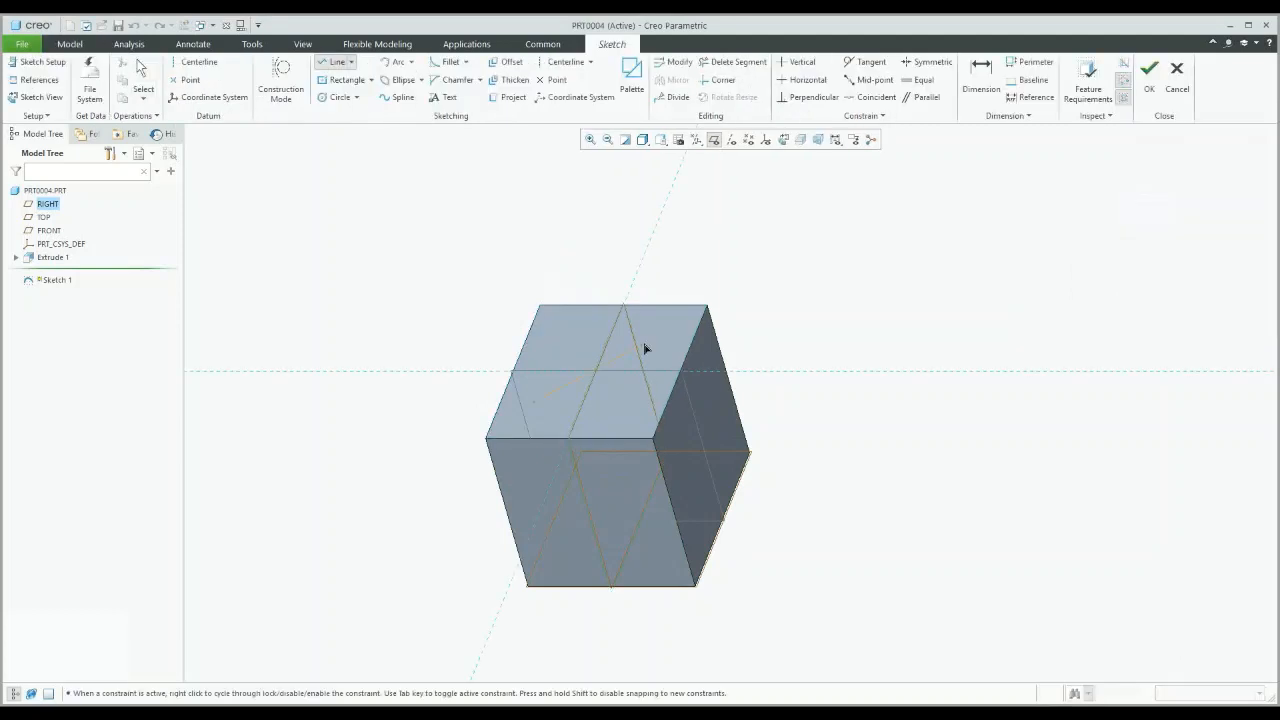
left_click(680, 256)
left_click(1149, 80)
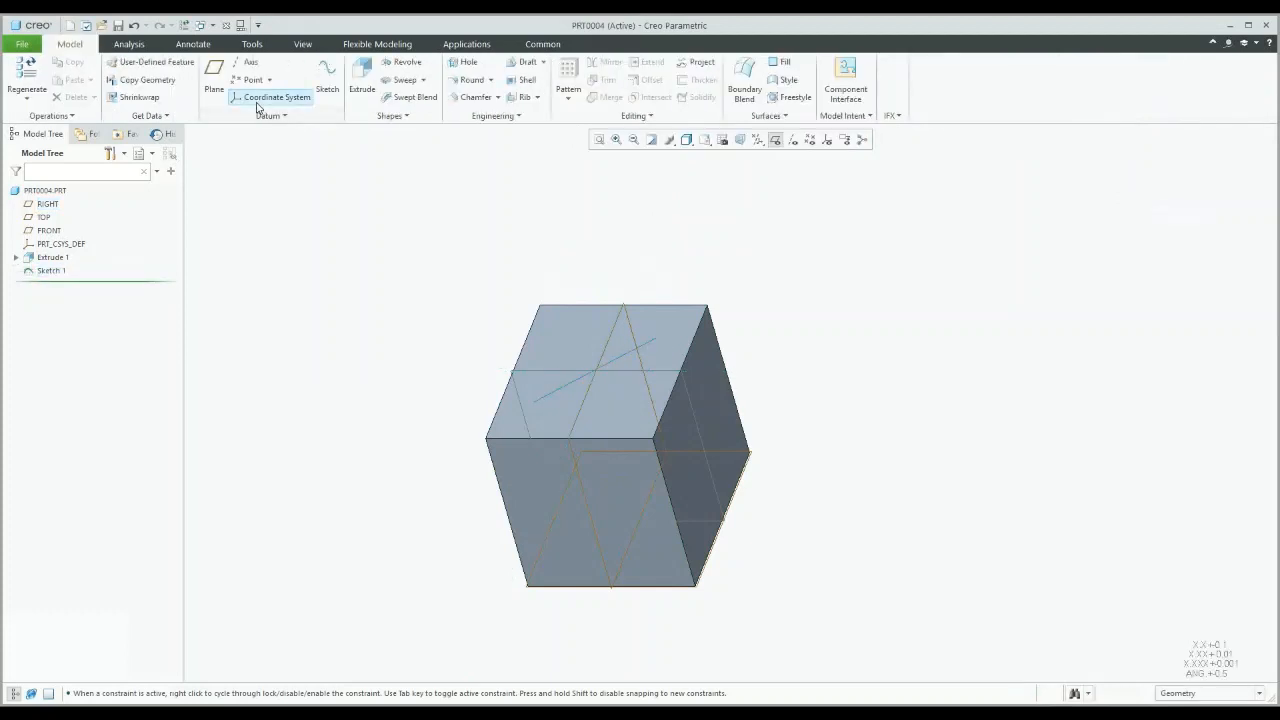
Step: Create datum point PNT0 by projecting the sketch line's end onto the block's bottom face
left_click(245, 80)
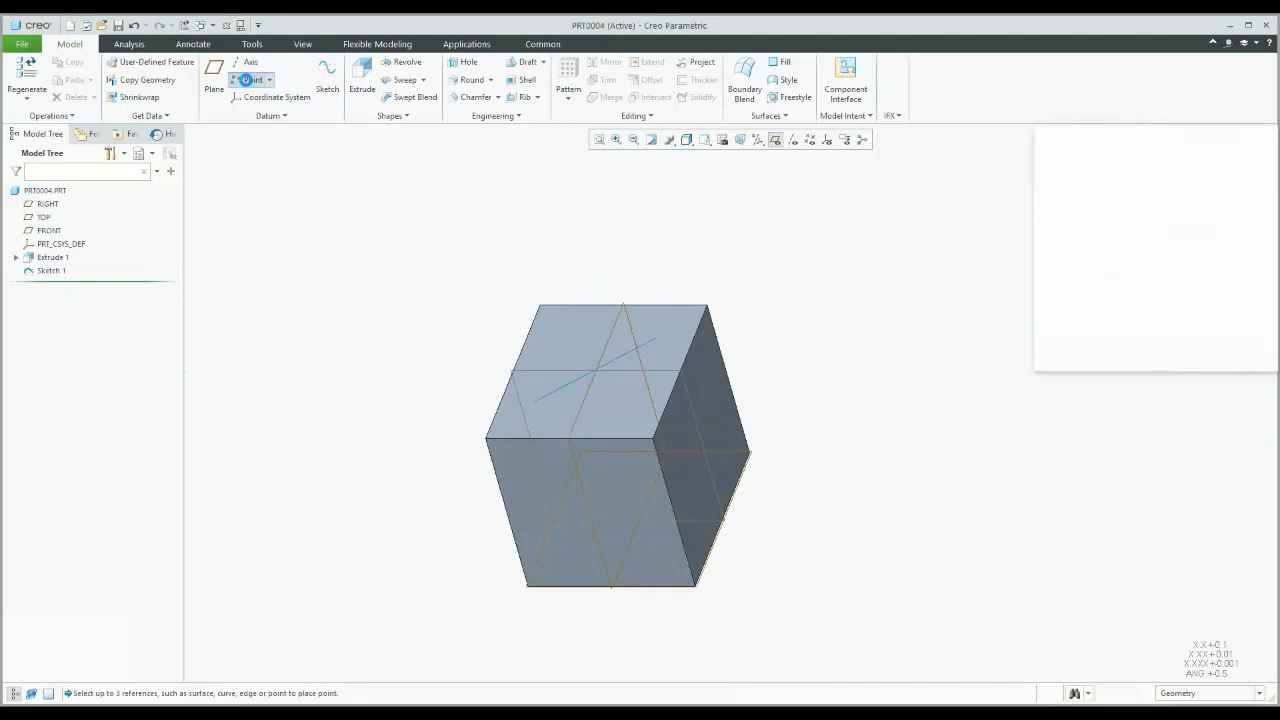
left_click(655, 342)
left_click(655, 343)
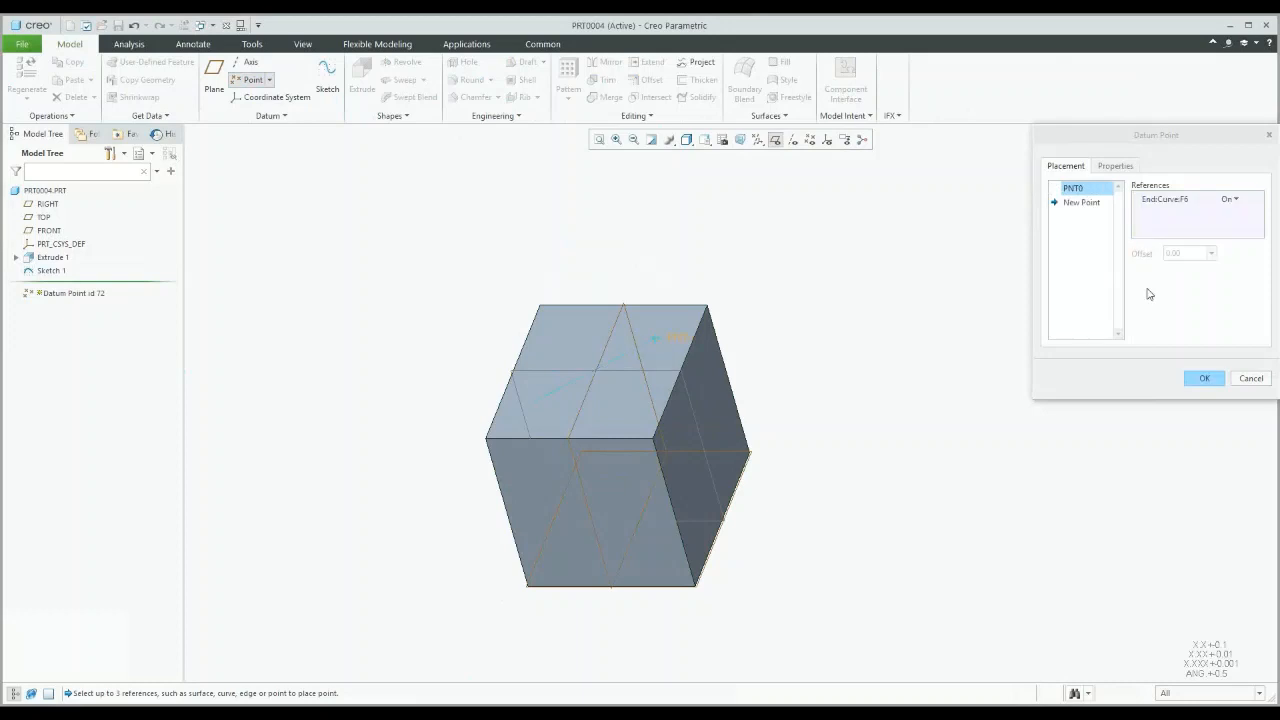
left_click(1236, 200)
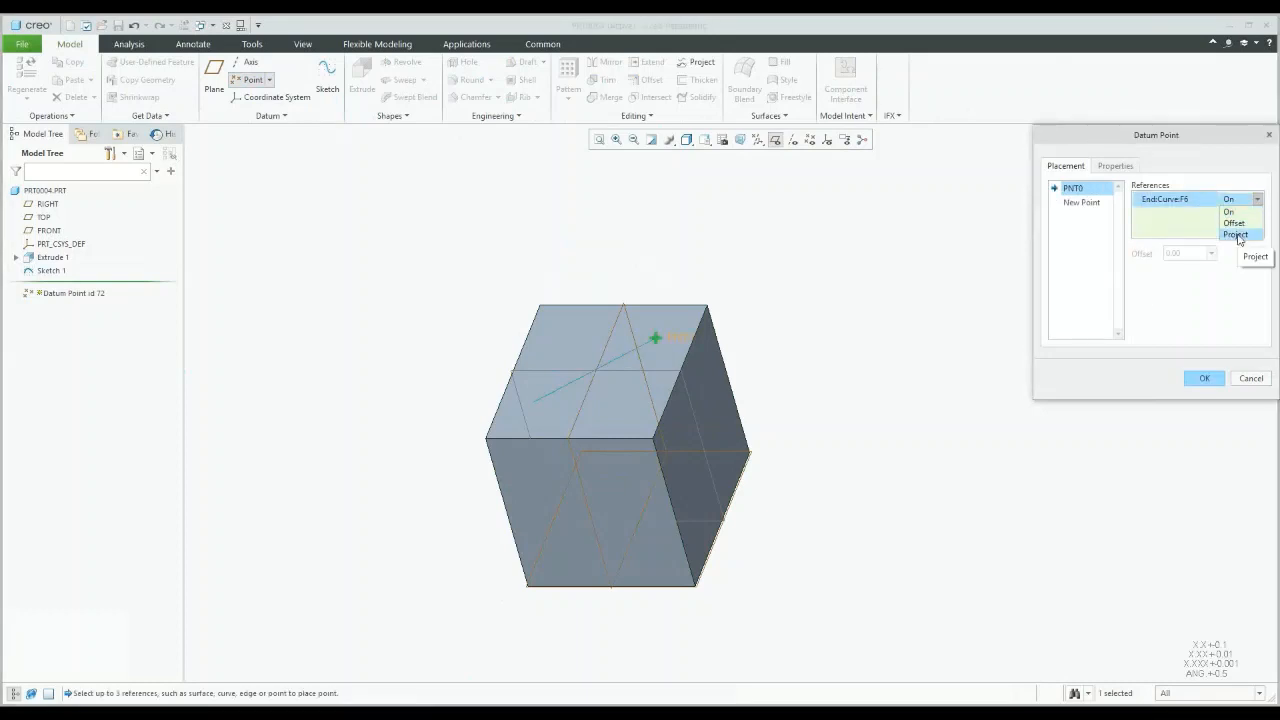
left_click(1236, 234)
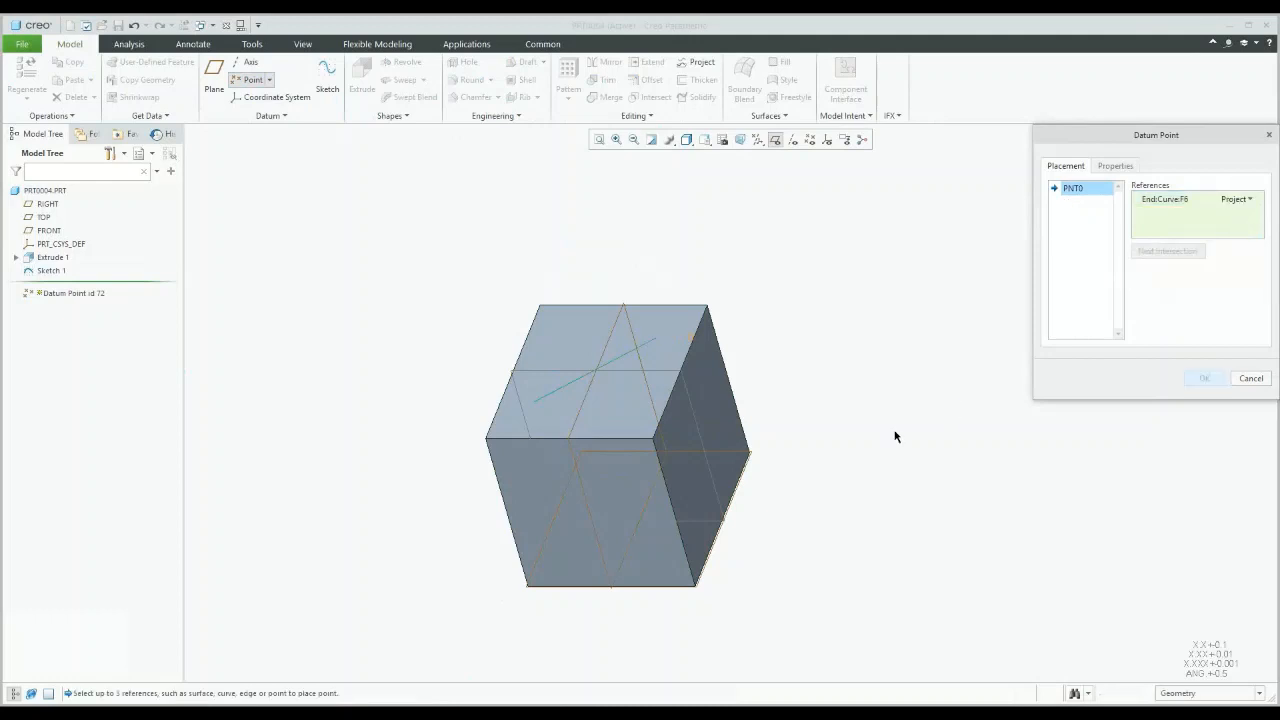
left_click(733, 471, "ctrl")
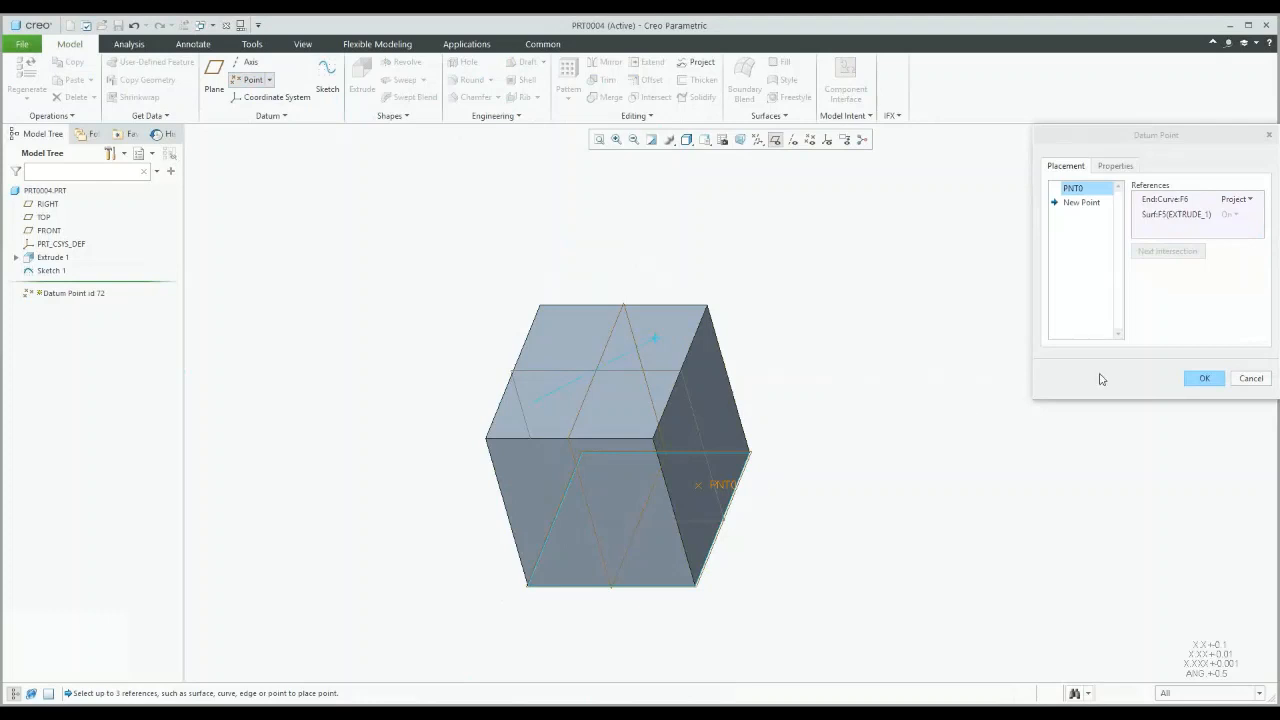
left_click(1203, 377)
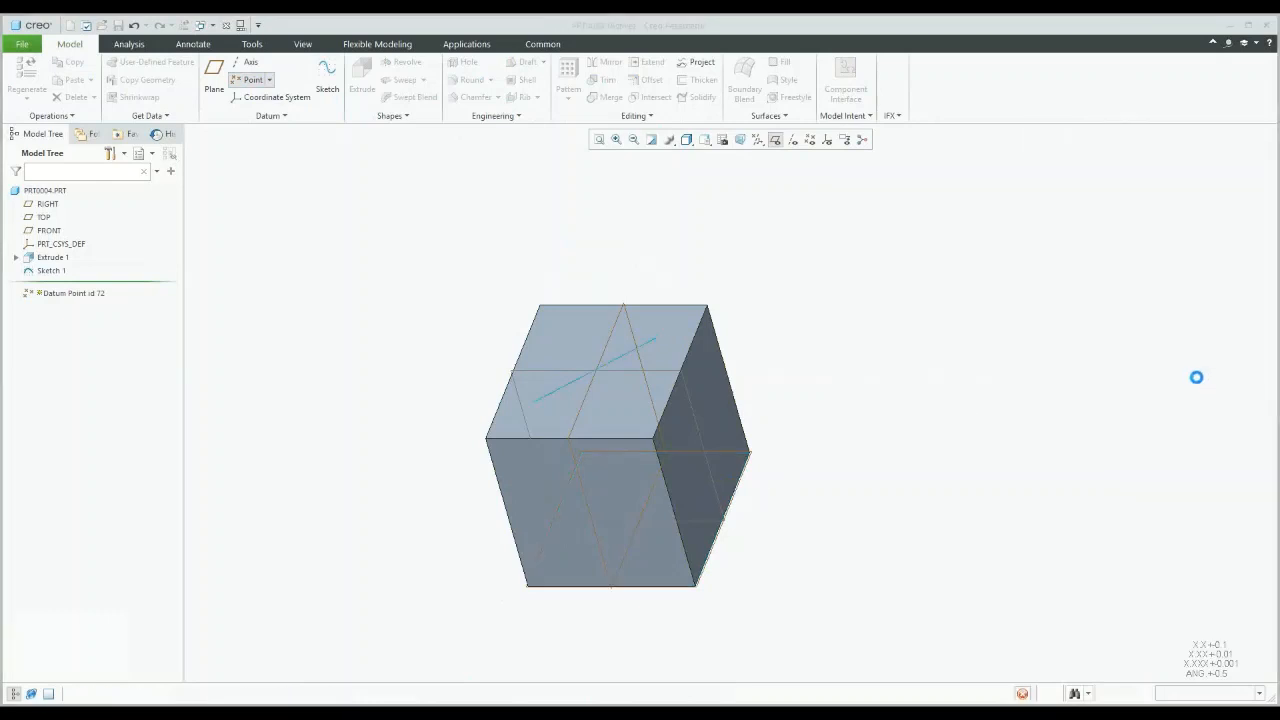
Step: Turn on datum point display and check PNT0 by selecting and then deselecting it
left_click(810, 141)
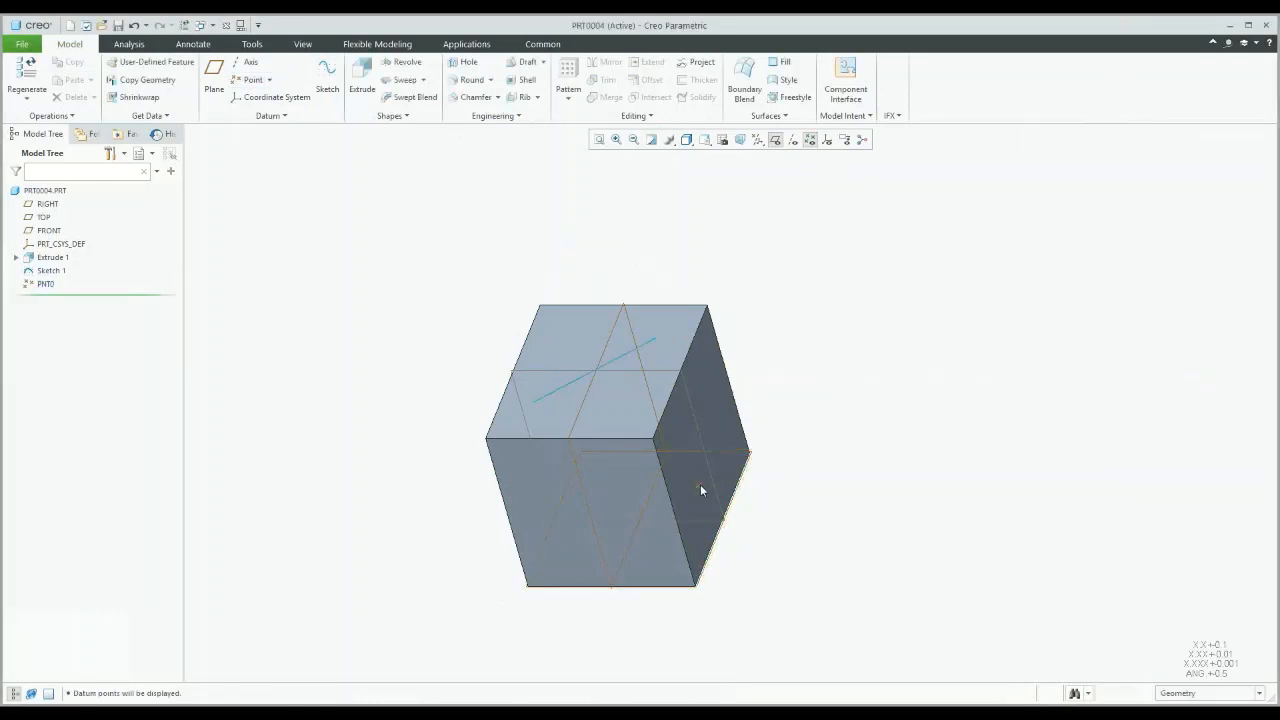
left_click(733, 497)
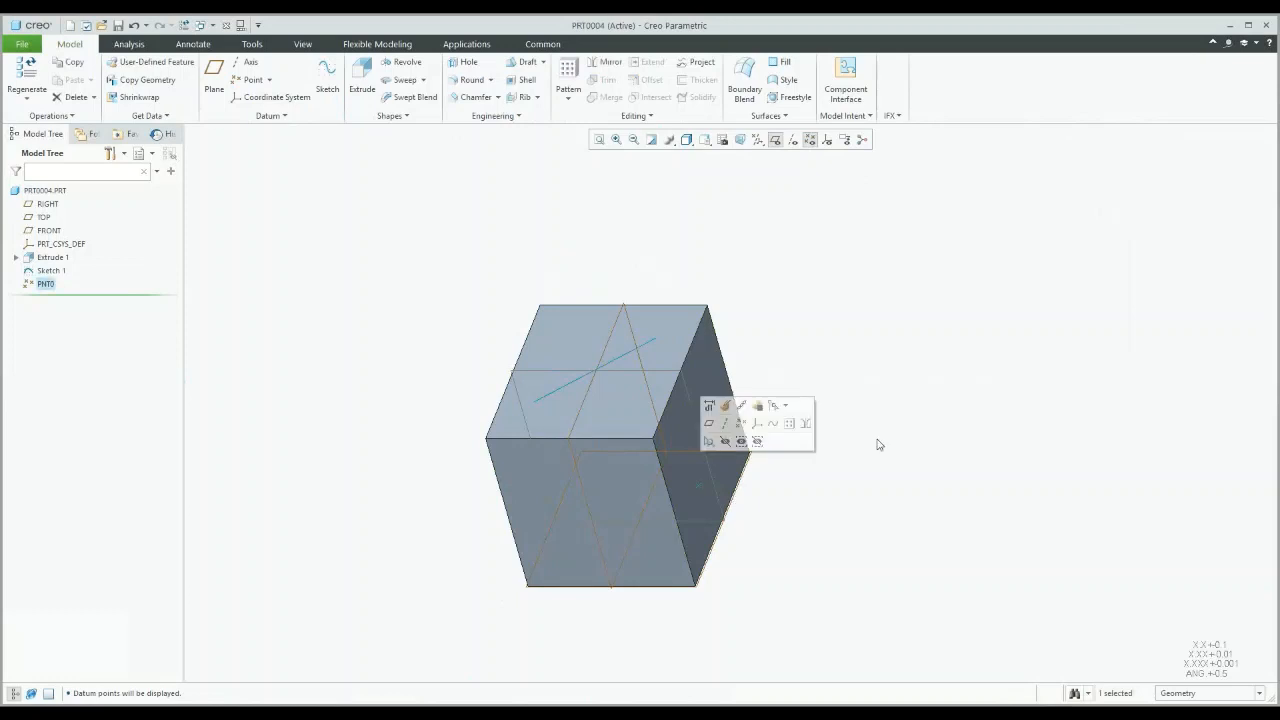
left_click(911, 360)
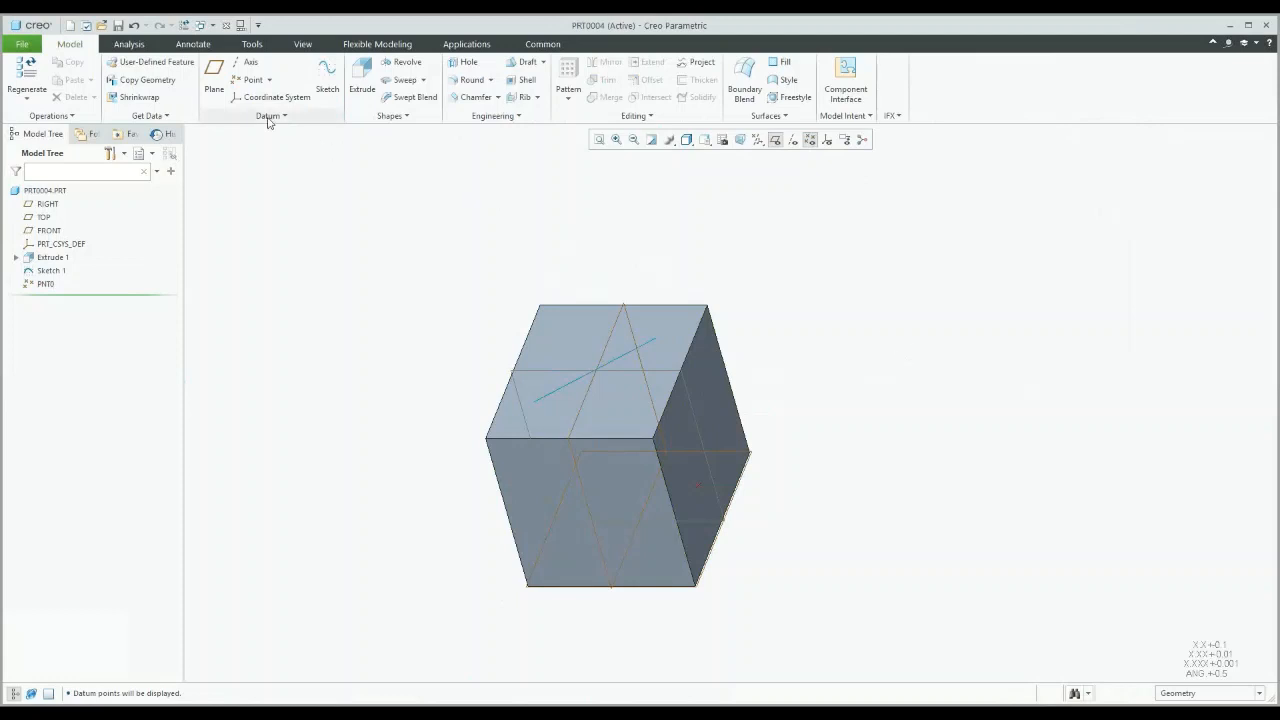
Step: Switch to SNOWMOBILE_INDY_800.ASM, hide datum points and planes, and activate part 5137550.PRT
left_click(213, 27)
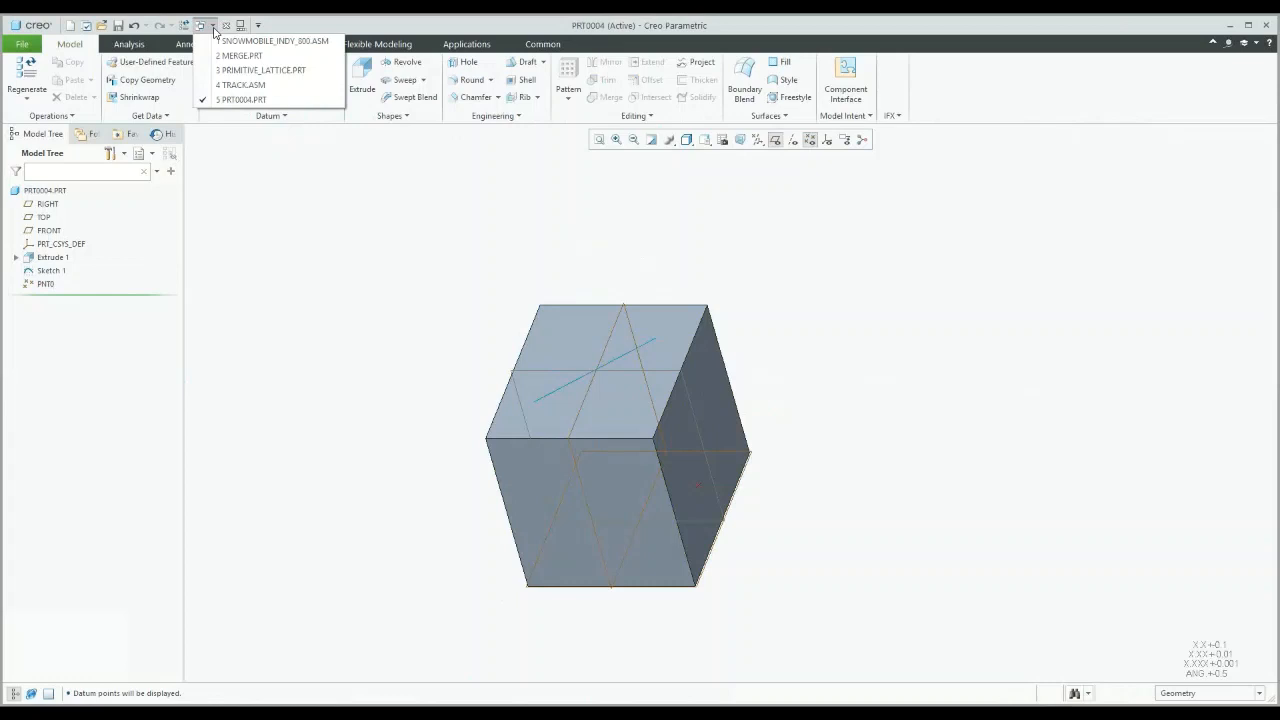
left_click(246, 41)
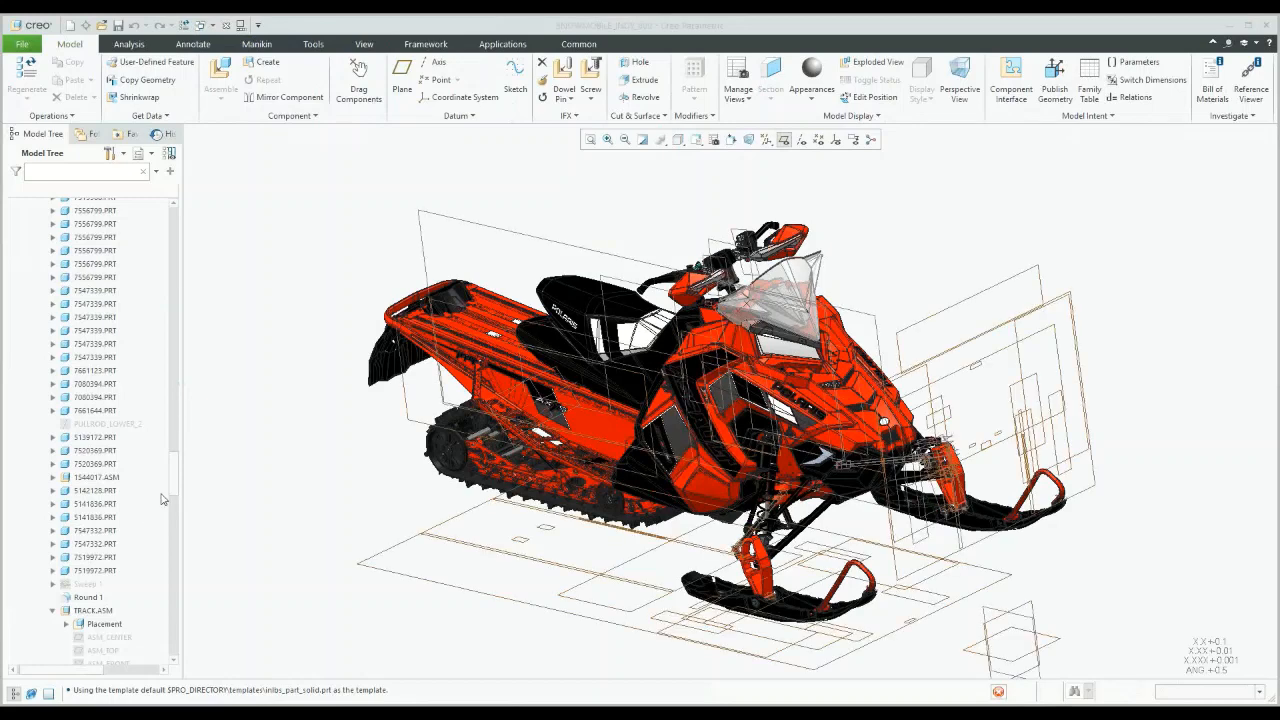
left_click(818, 140)
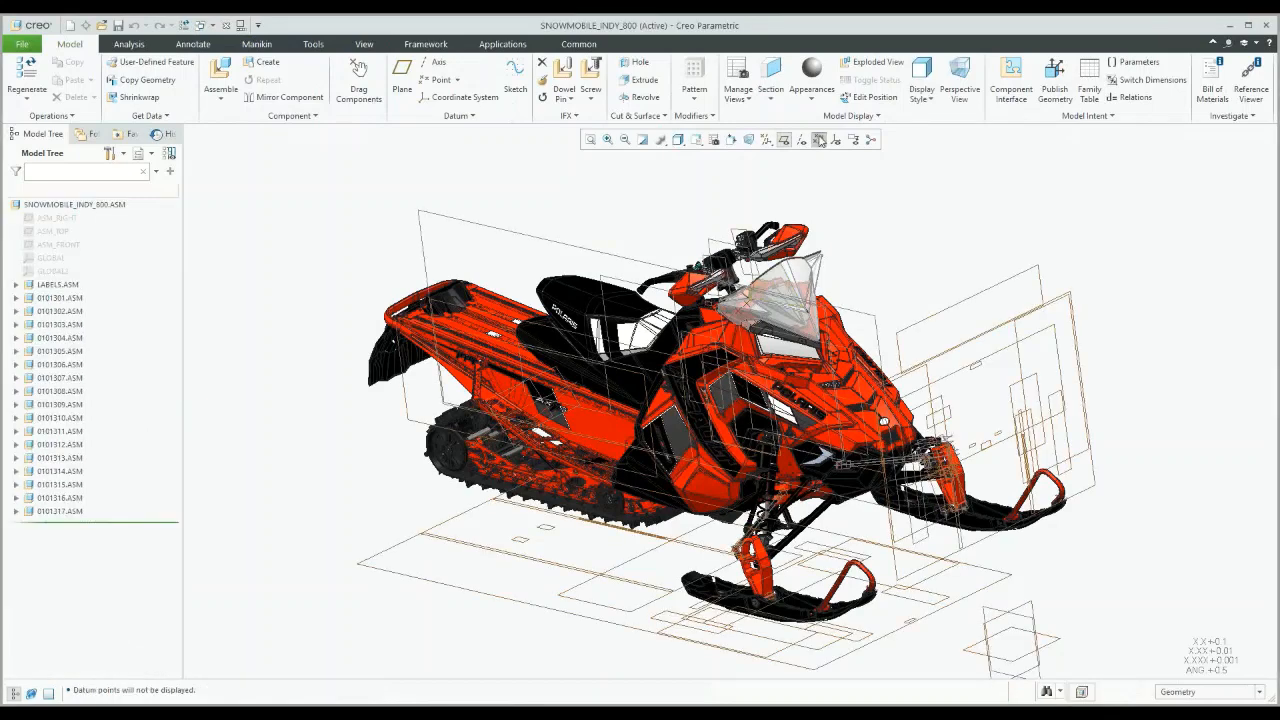
left_click(783, 140)
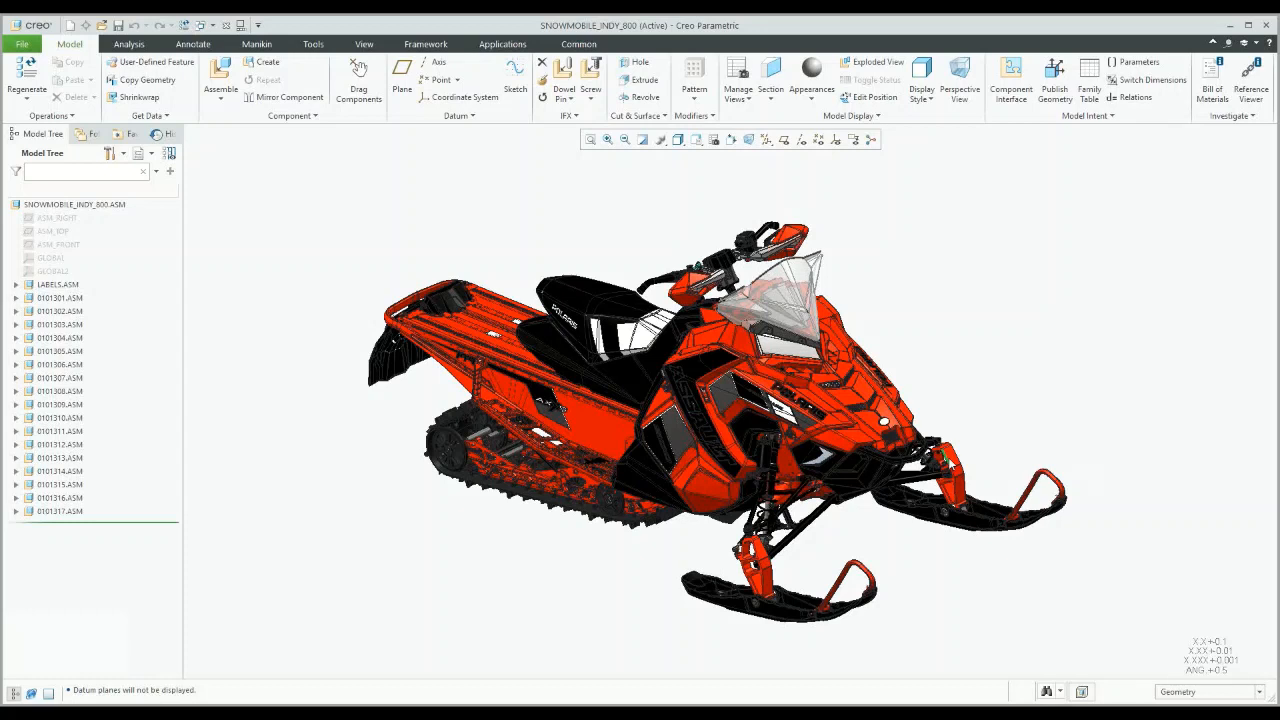
left_click(951, 463)
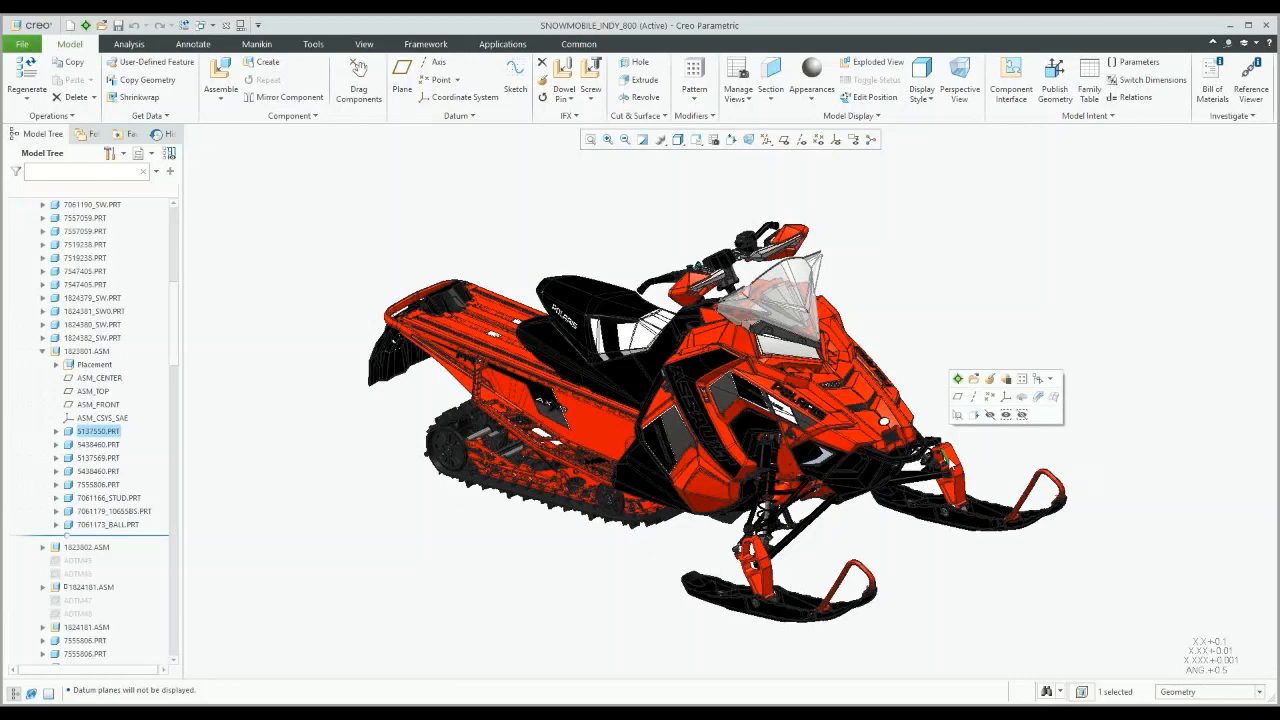
left_click(957, 379)
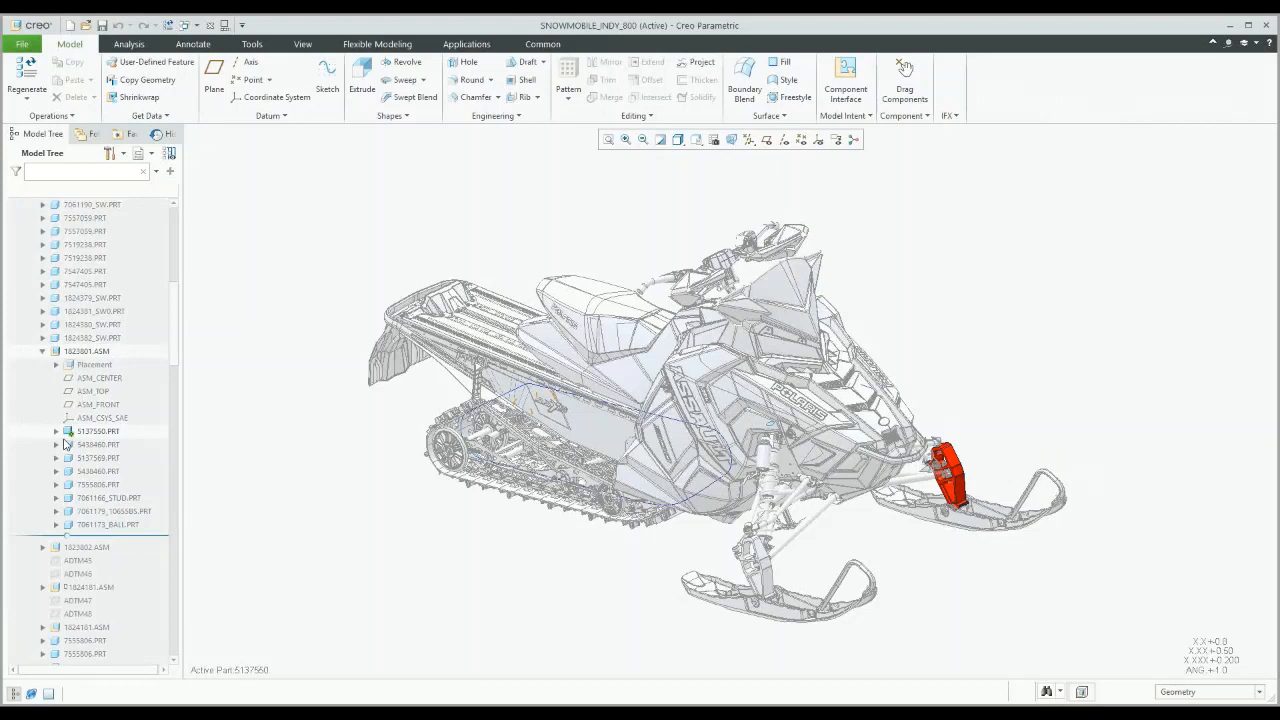
mouse_move(174, 343)
left_mouse_down()
mouse_move(176, 246)
mouse_move(182, 381)
mouse_move(199, 342)
left_mouse_up()
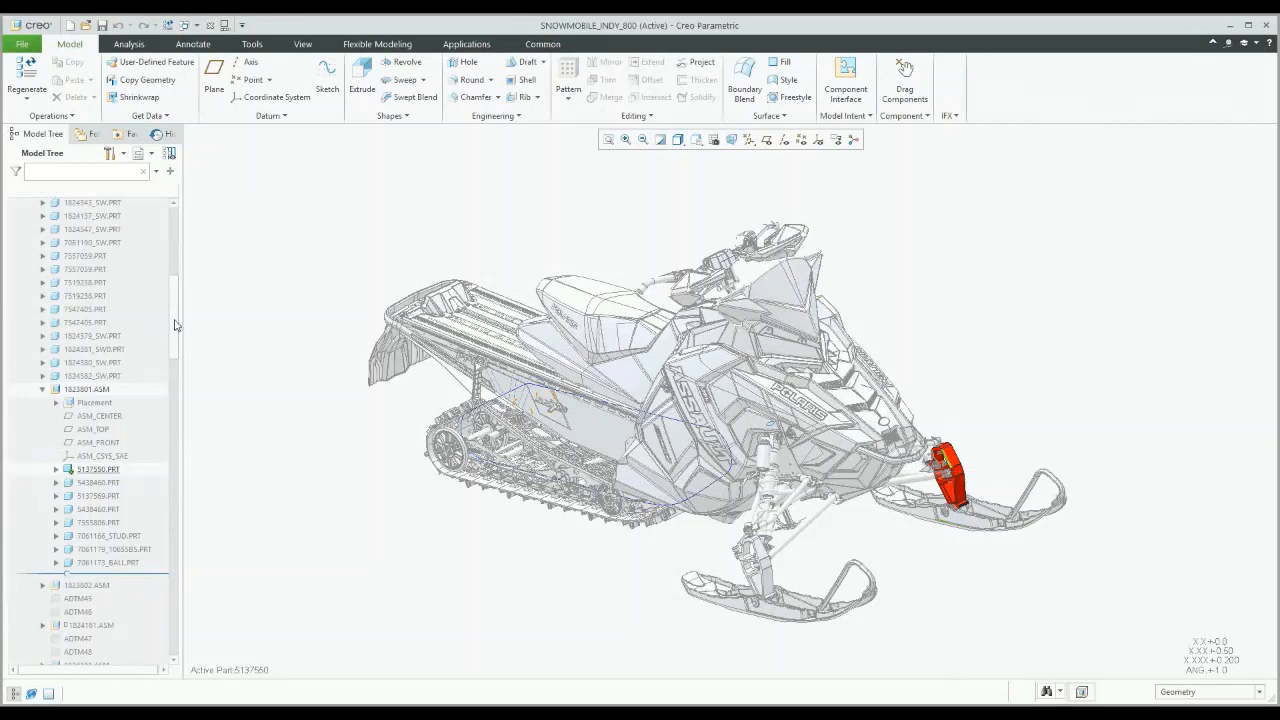
left_click_drag(172, 328, 175, 274)
scroll(175, 274, "down", 8)
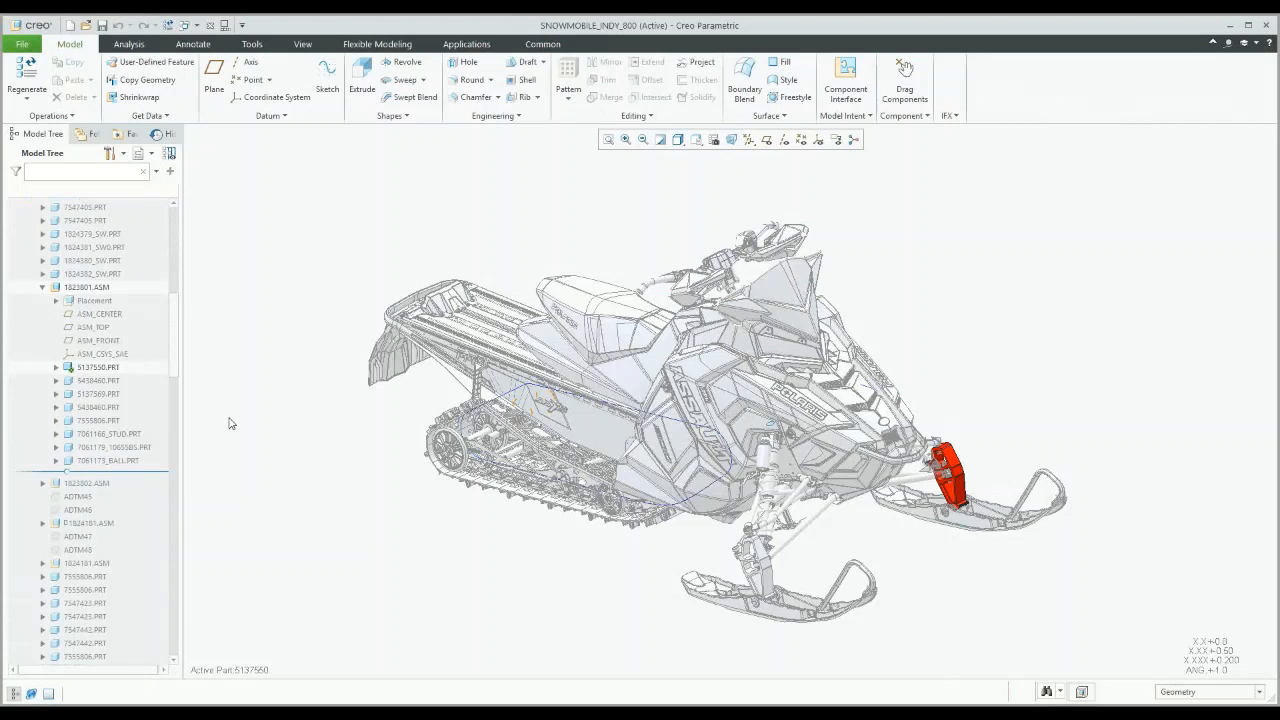
scroll(174, 326, "up", 1)
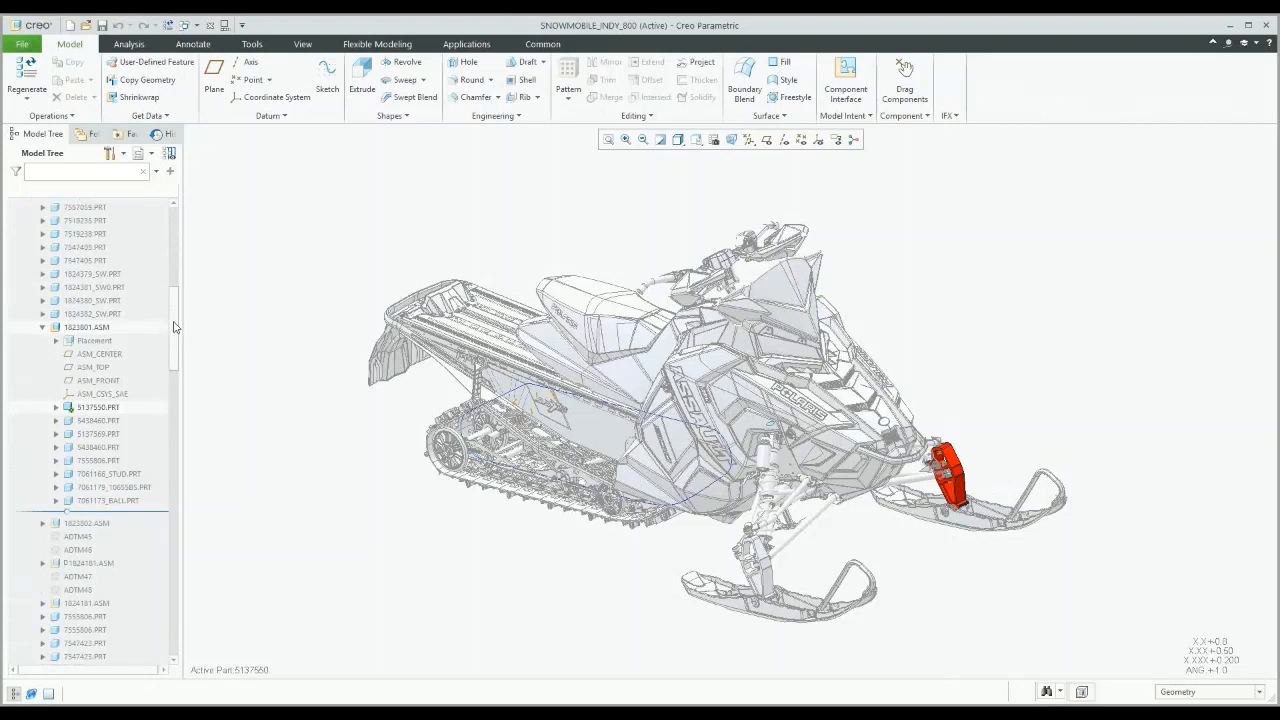
left_click_drag(174, 327, 286, 280)
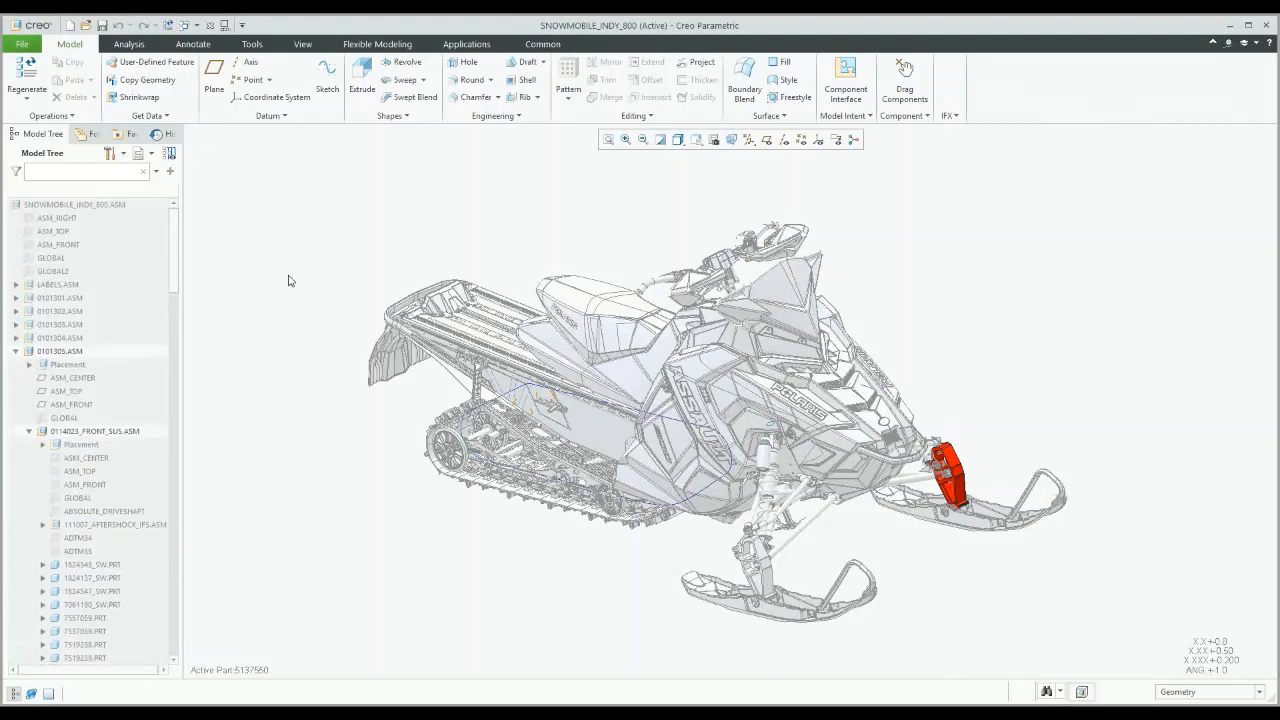
left_click(150, 153)
left_click(124, 156)
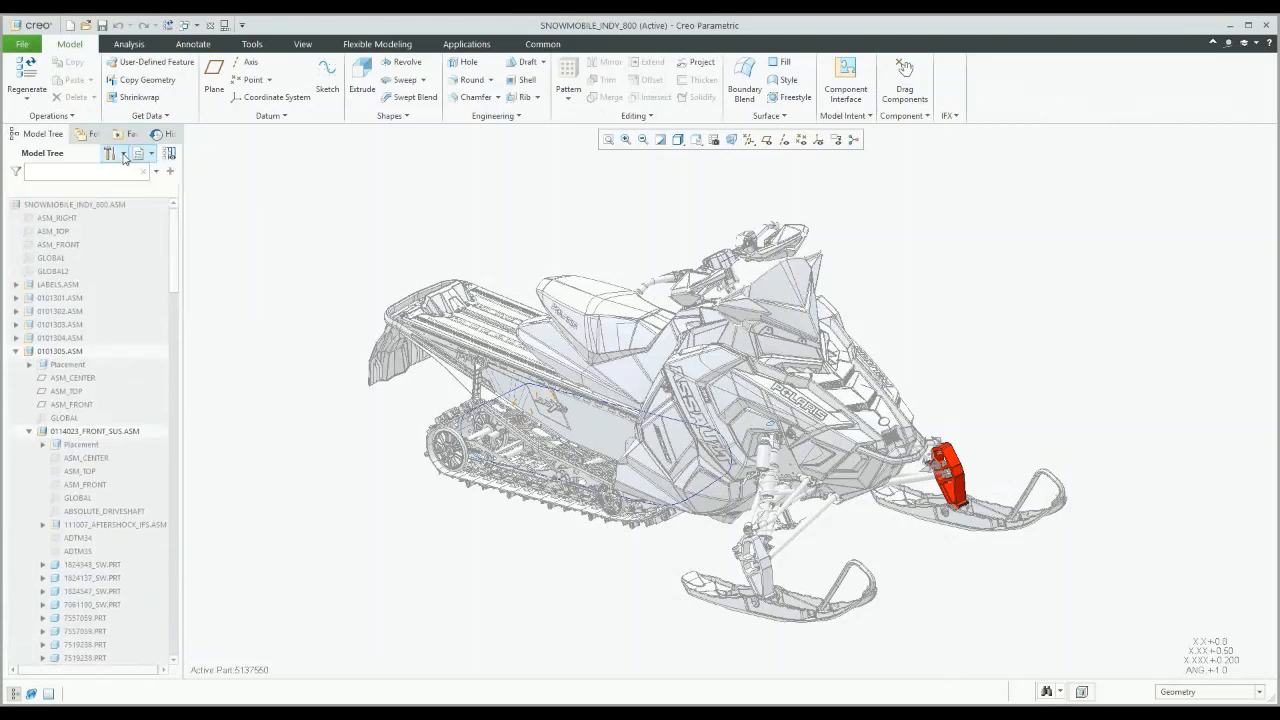
left_click(124, 156)
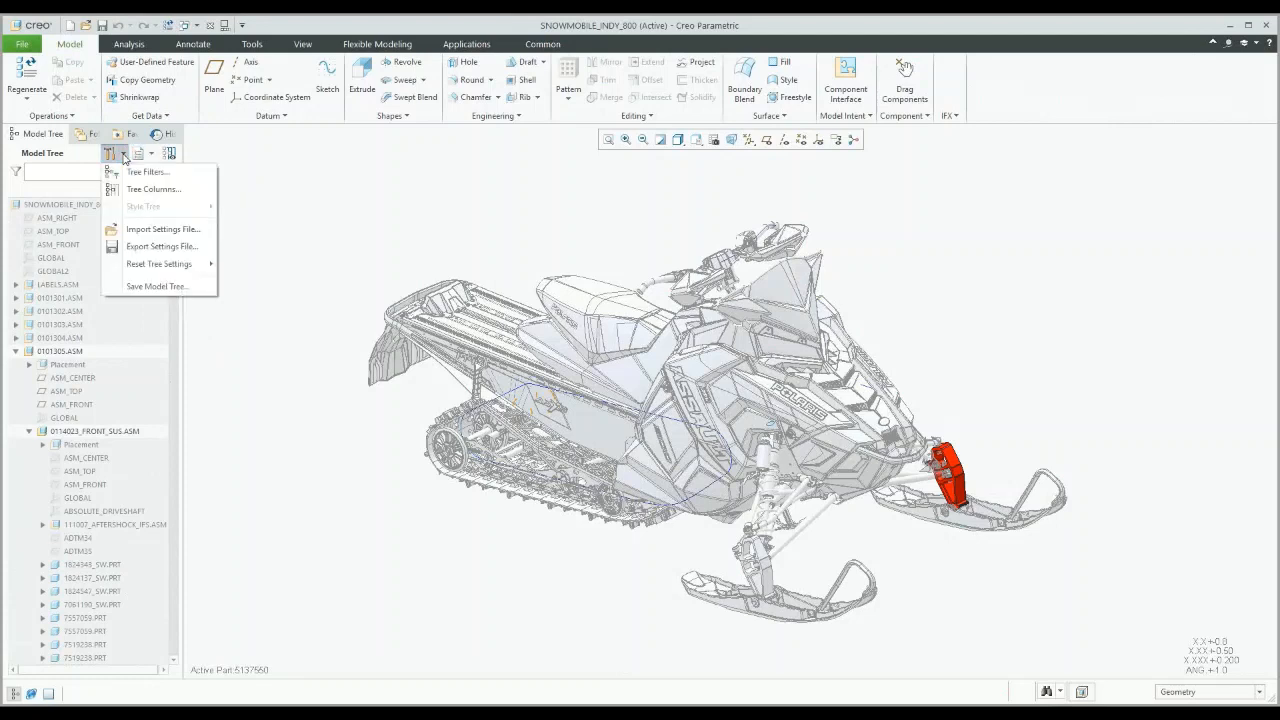
left_click(155, 248)
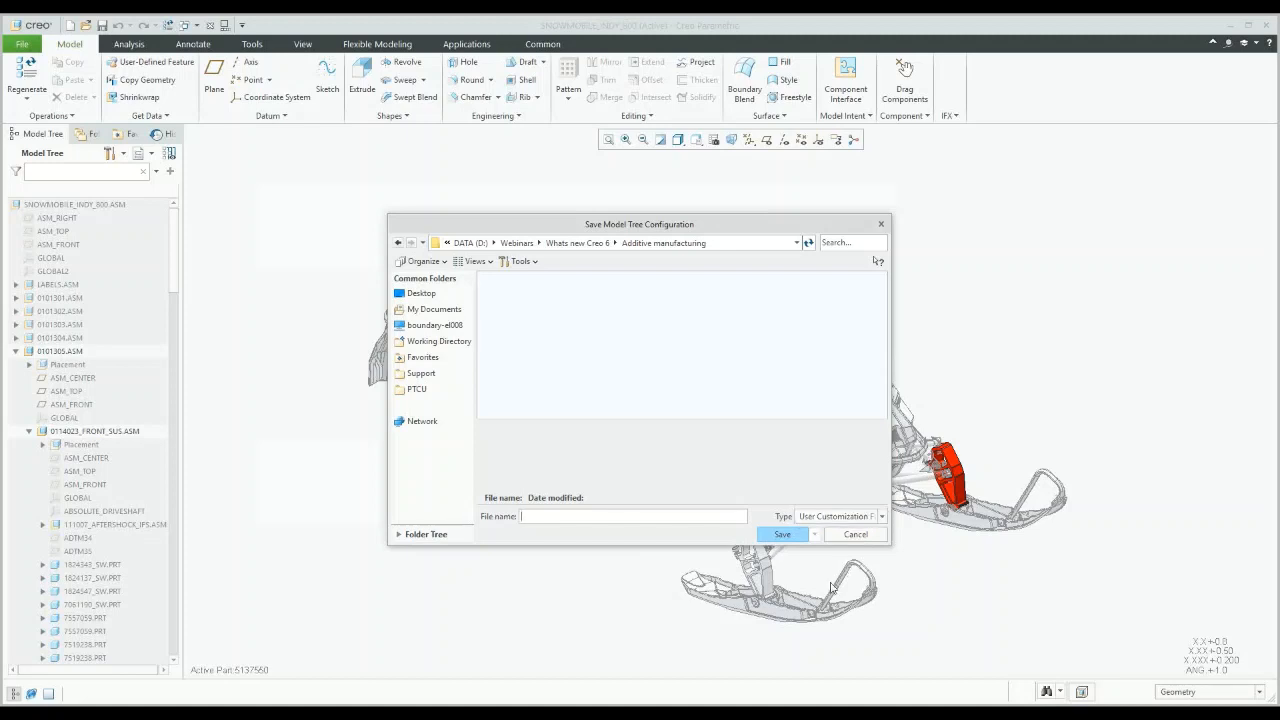
left_click(853, 534)
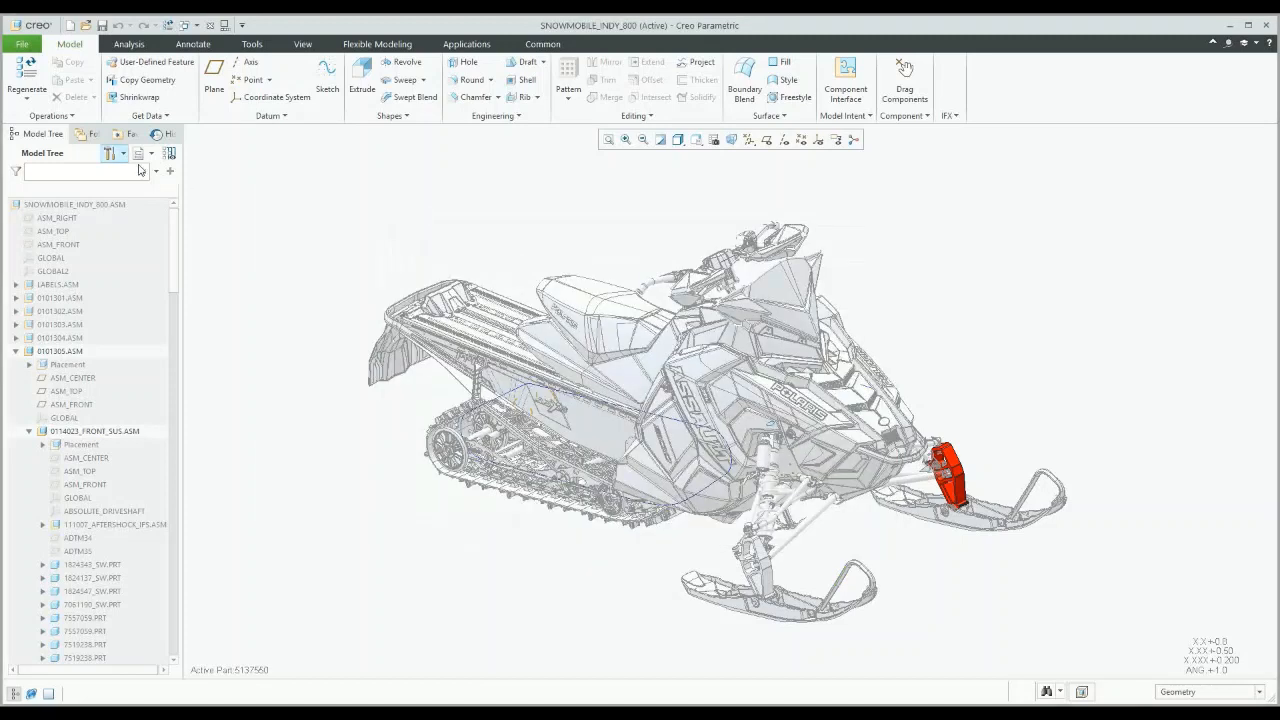
Step: Show extra model tree columns and widen the tree panel so Feat ID values appear
left_click(111, 153)
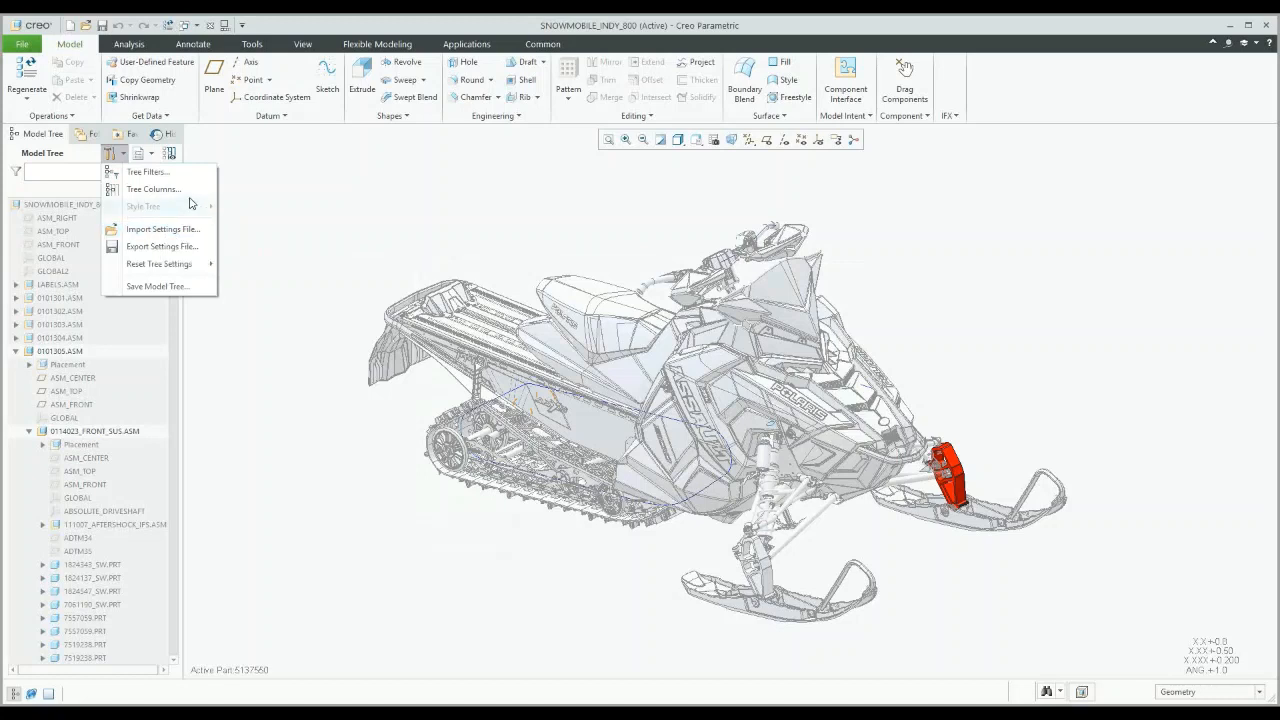
left_click(236, 165)
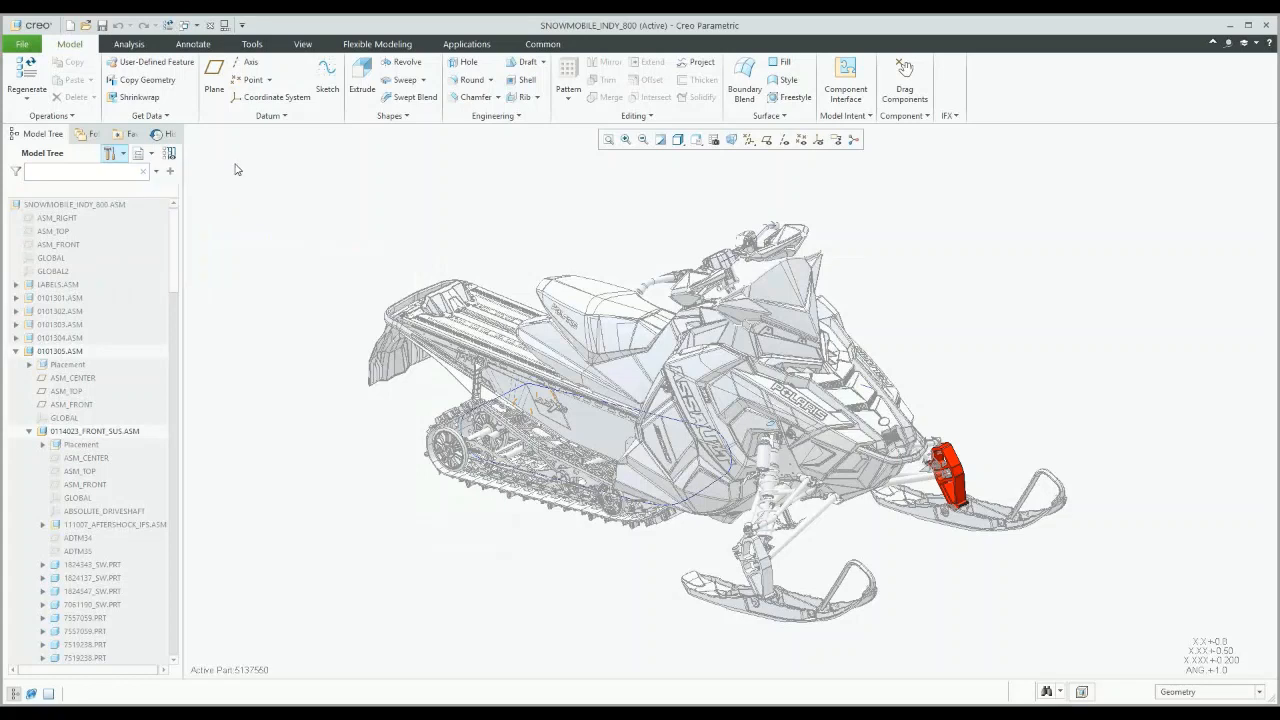
left_click(170, 155)
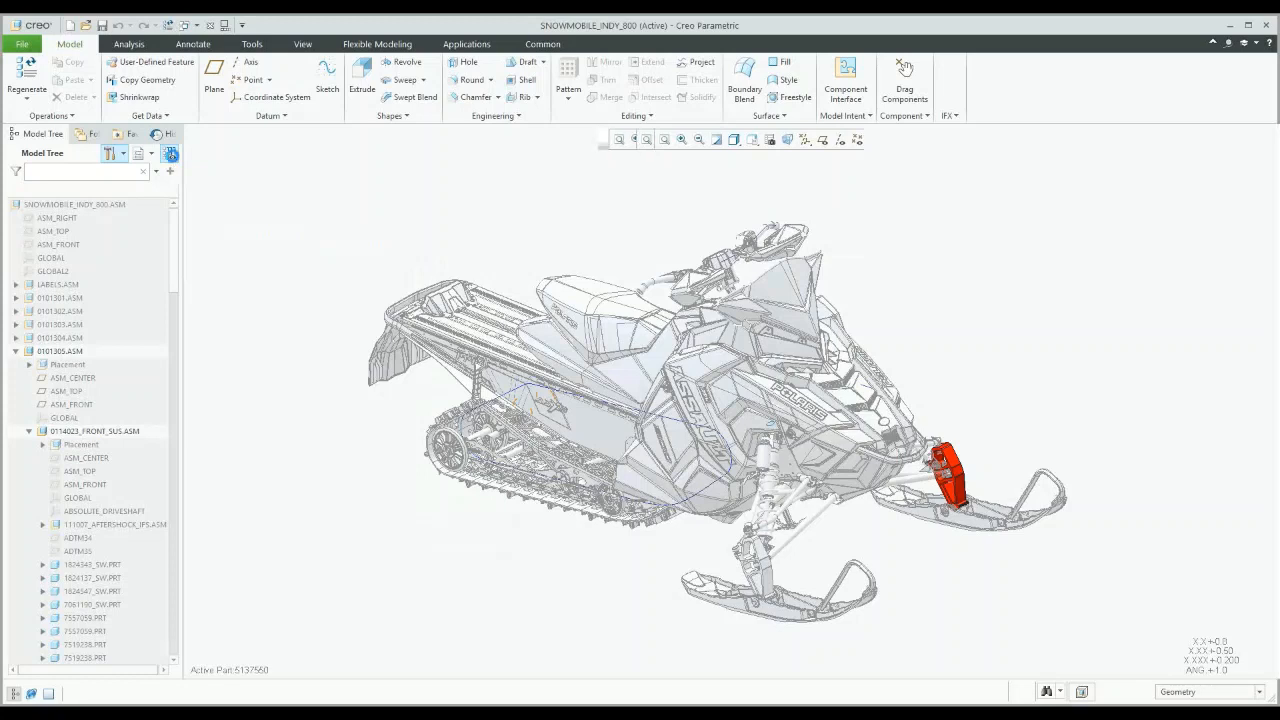
left_click_drag(181, 250, 261, 250)
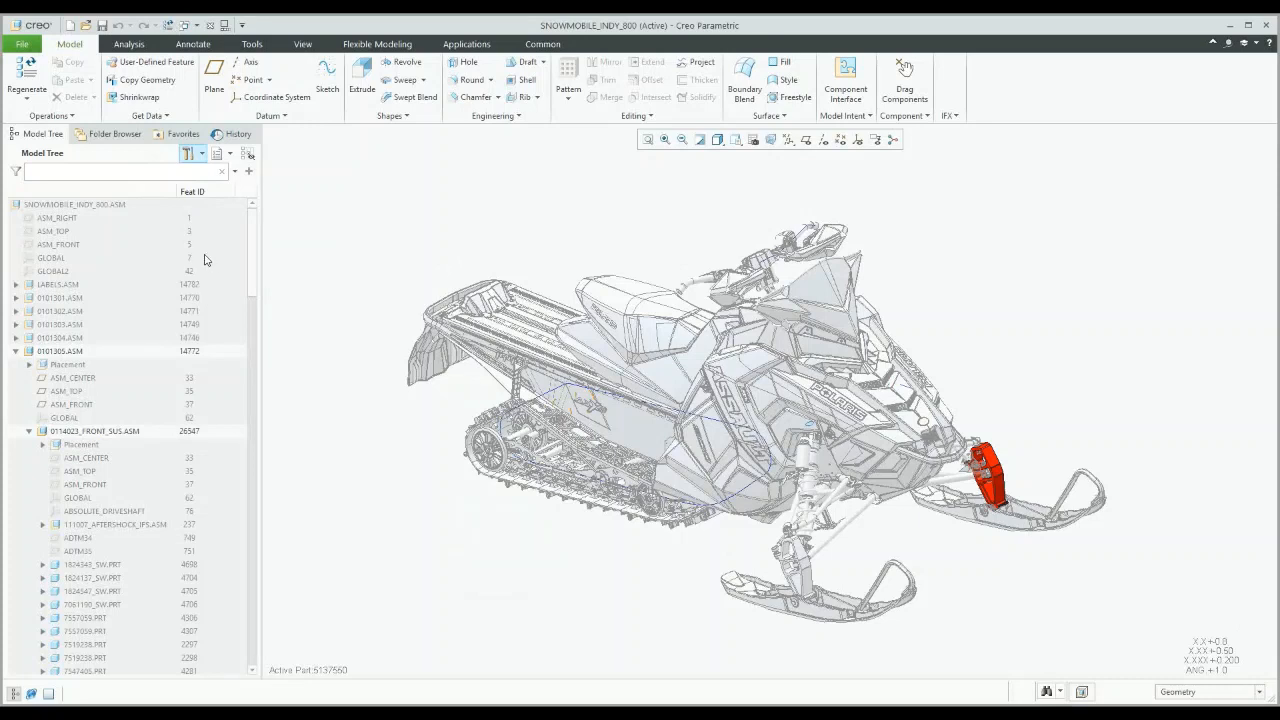
Step: Hide the extra model tree columns so the Feat ID values disappear and the tree narrows
left_click(249, 158)
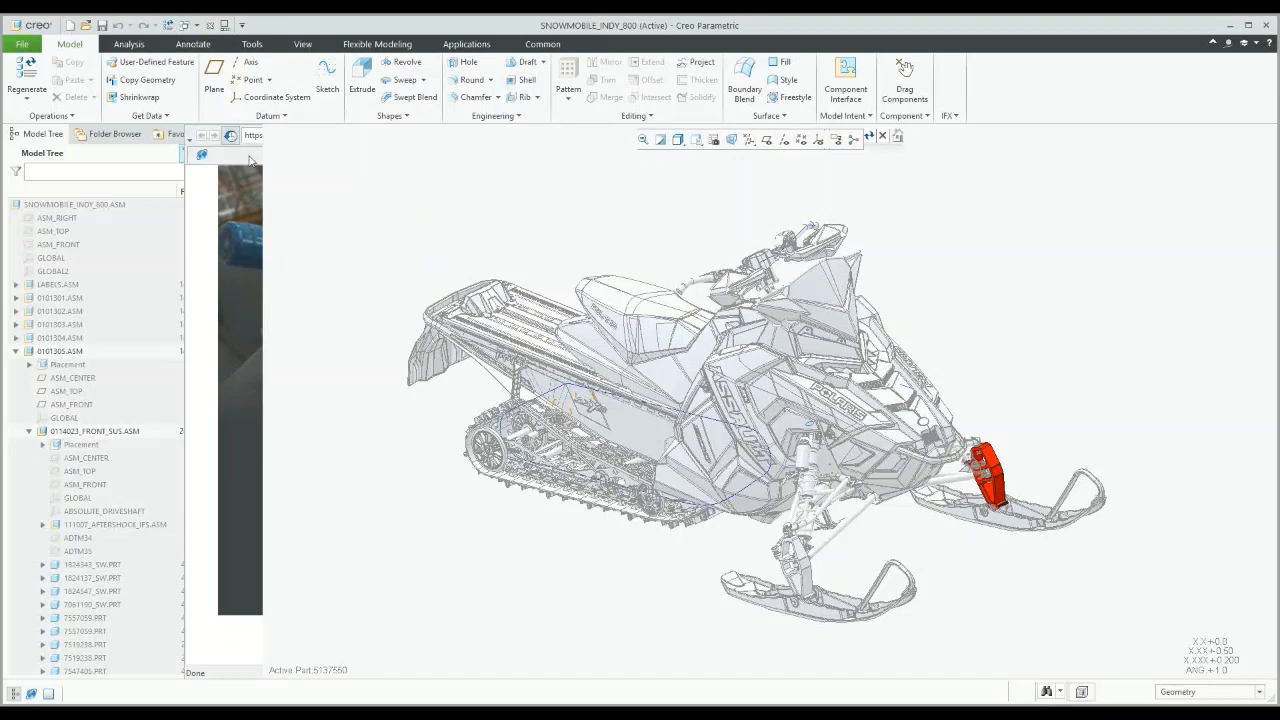
left_click_drag(183, 170, 497, 300)
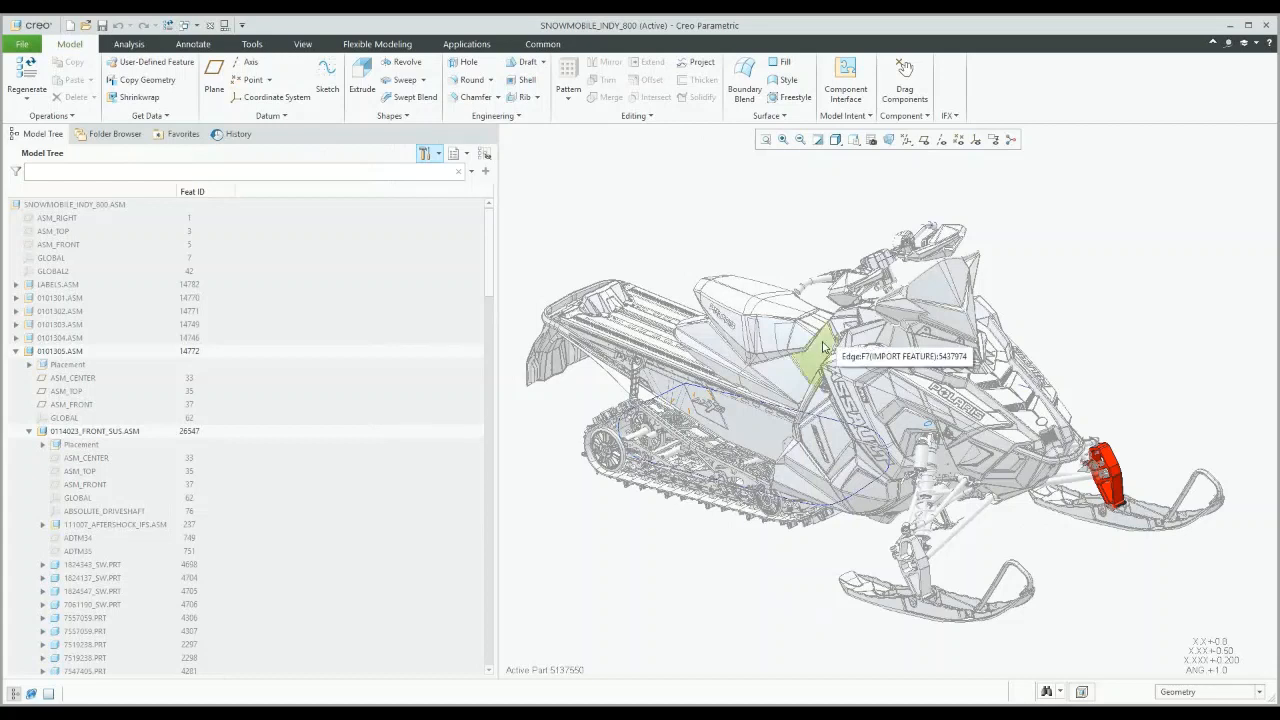
left_click(440, 155)
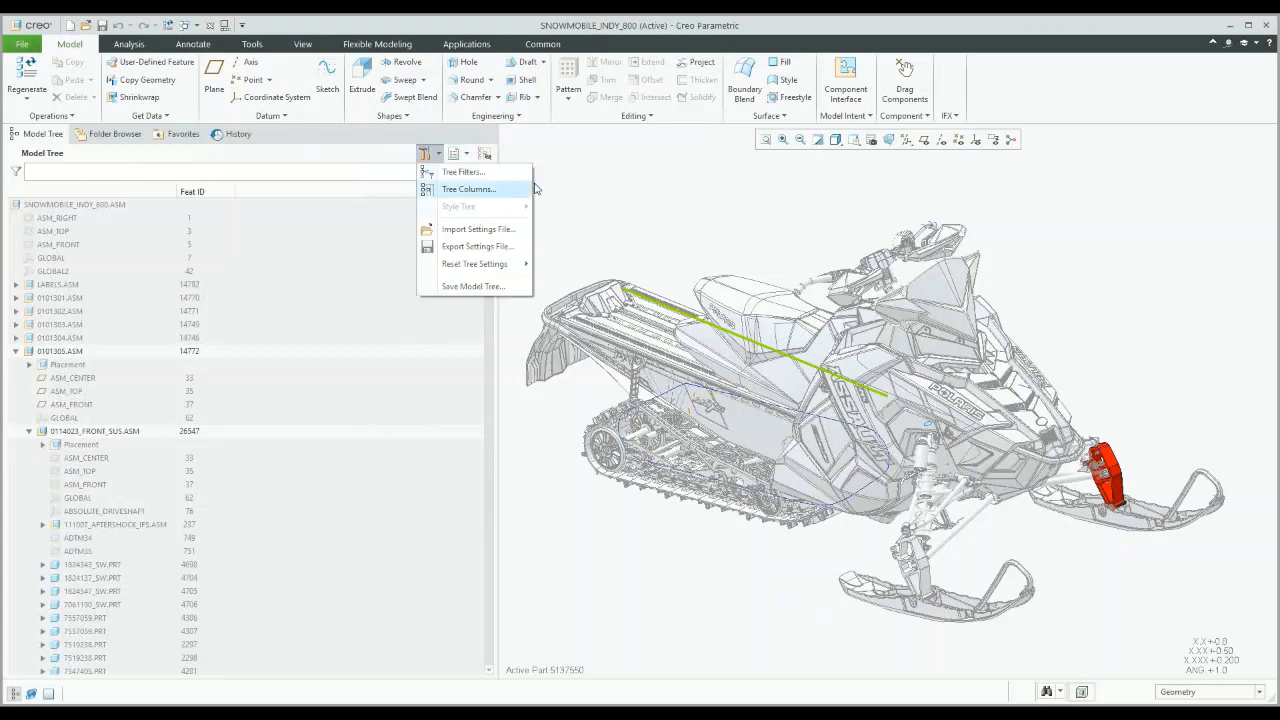
left_click(556, 174)
left_click(486, 157)
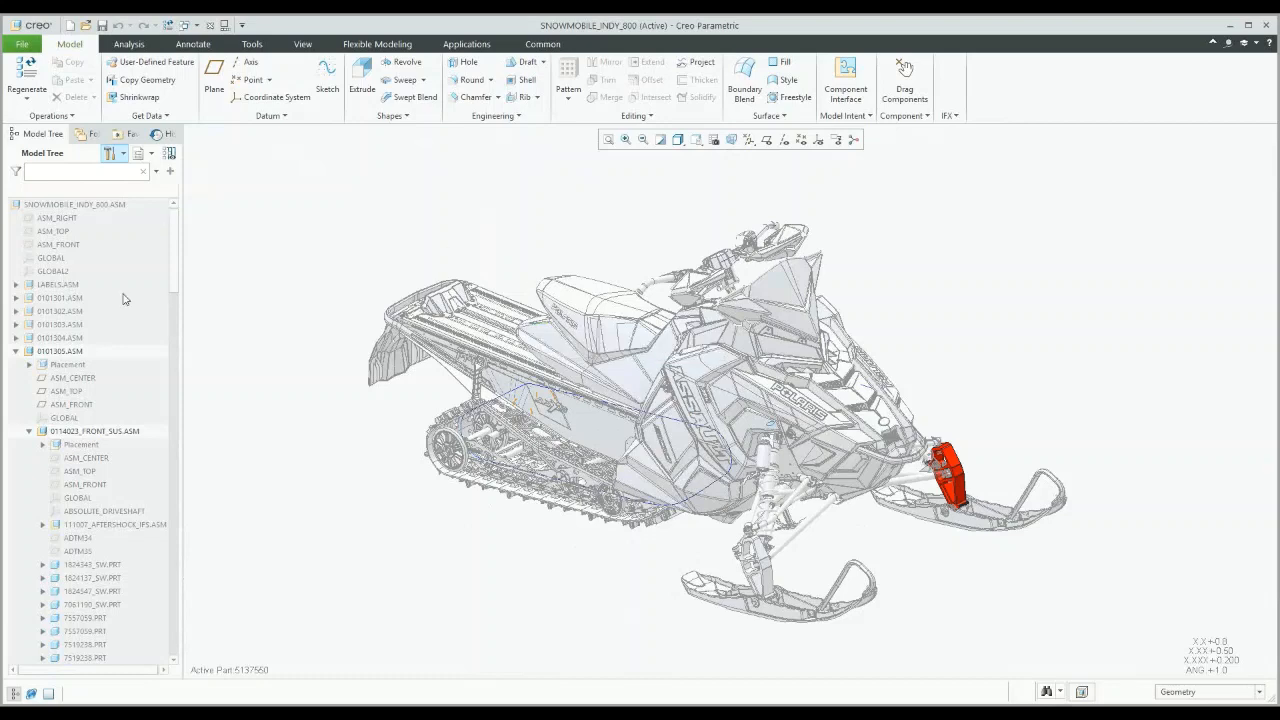
Step: Activate the top-level SNOWMOBILE_INDY_800.ASM in place of part 5137550.PRT
left_click(110, 208)
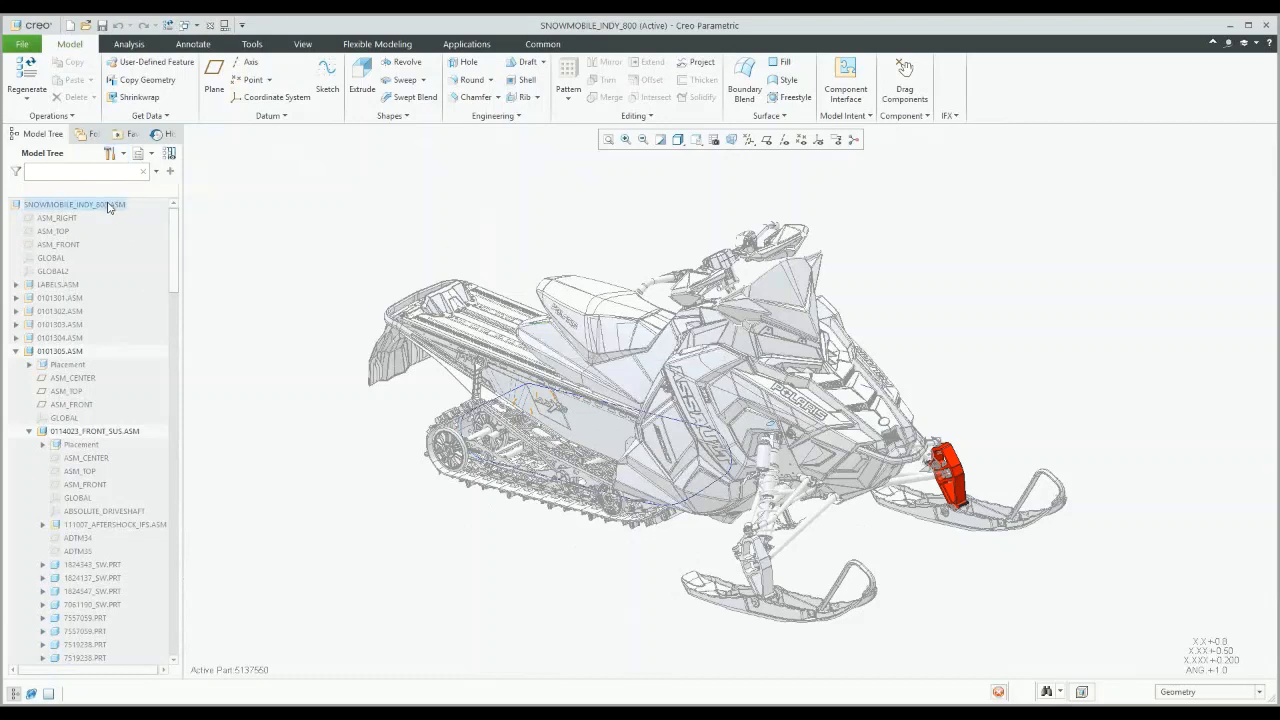
right_click(110, 206)
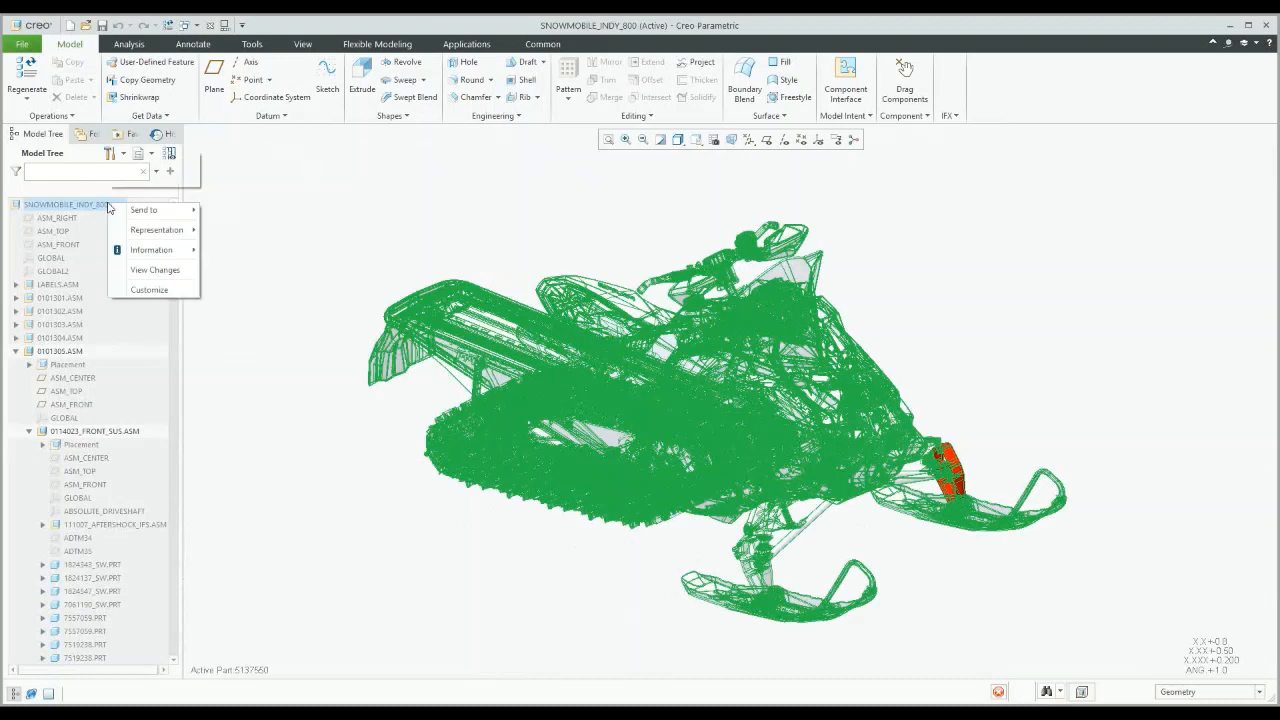
left_click(110, 207)
left_click(116, 160)
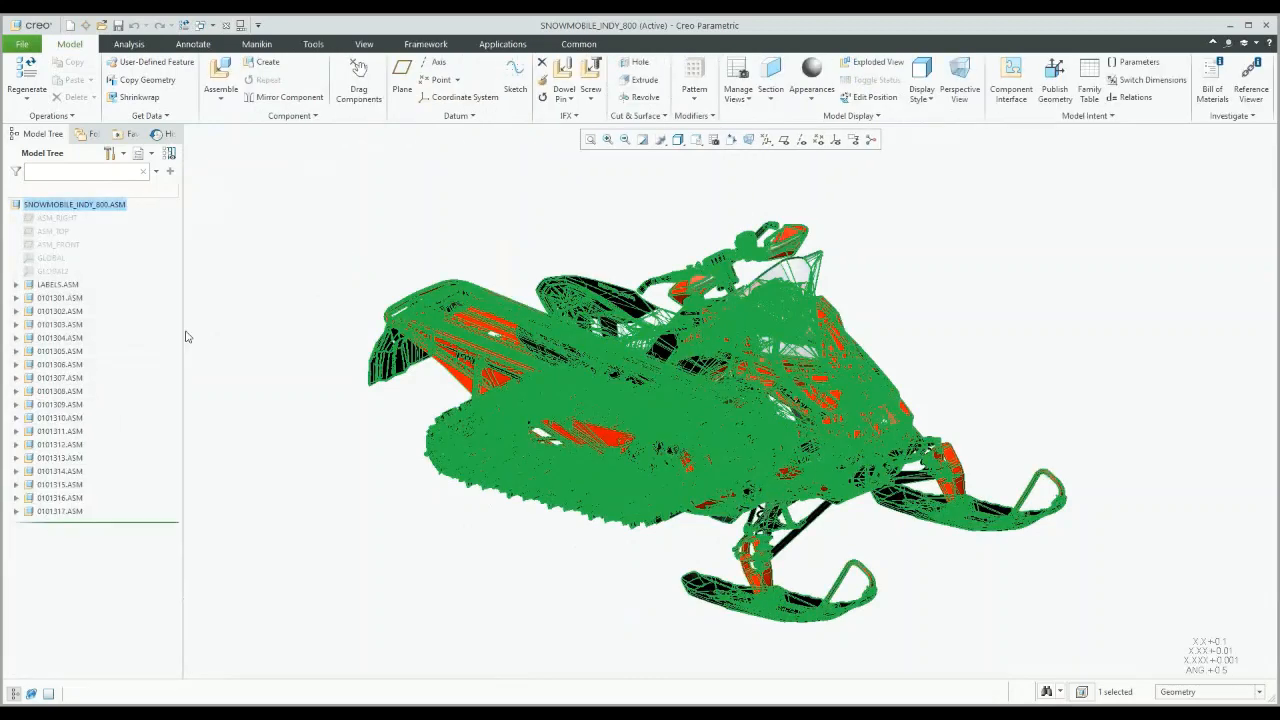
left_click(212, 26)
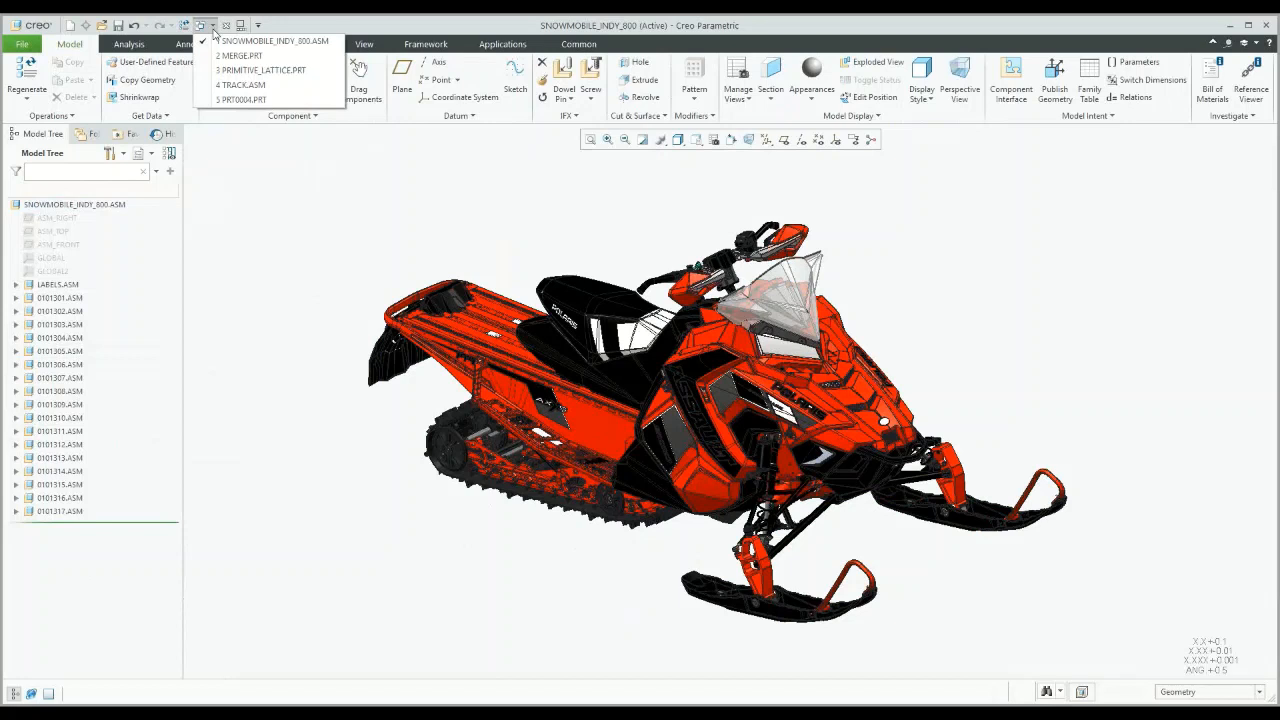
Step: Switch to PRT0004.PRT and start a Hole feature, diameter 73.00 and depth 152.27
left_click(262, 100)
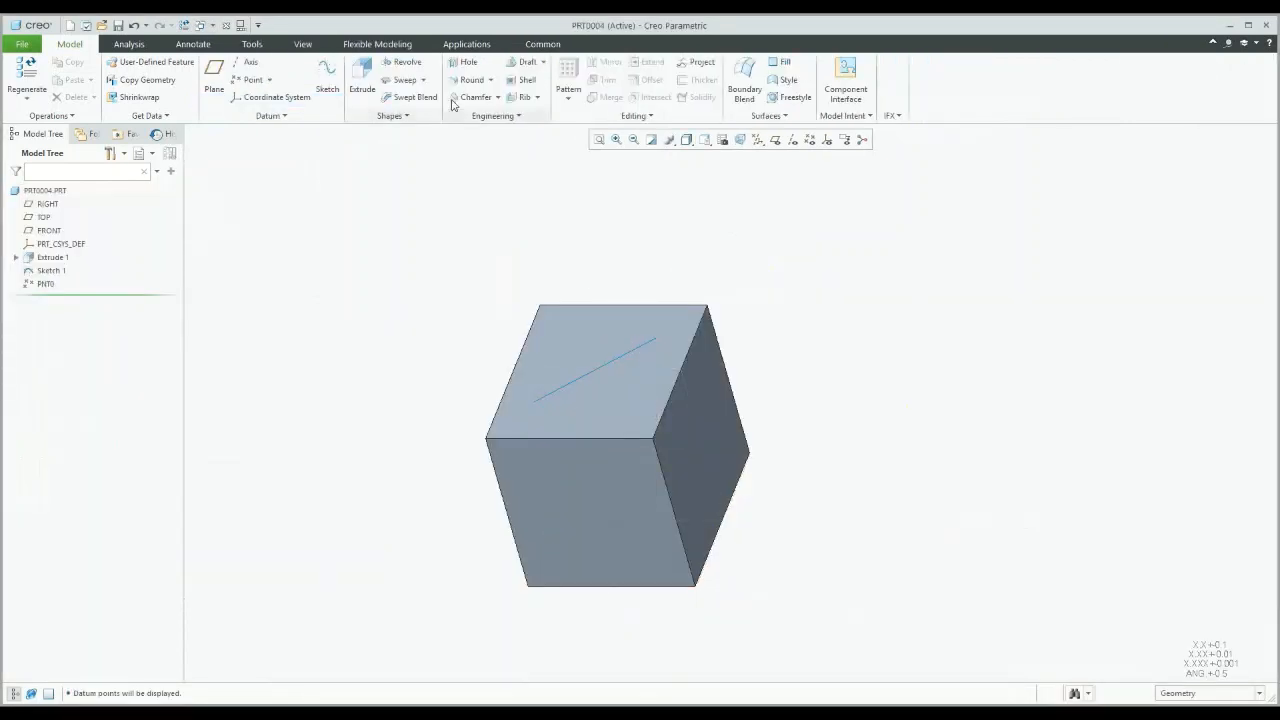
left_click(466, 63)
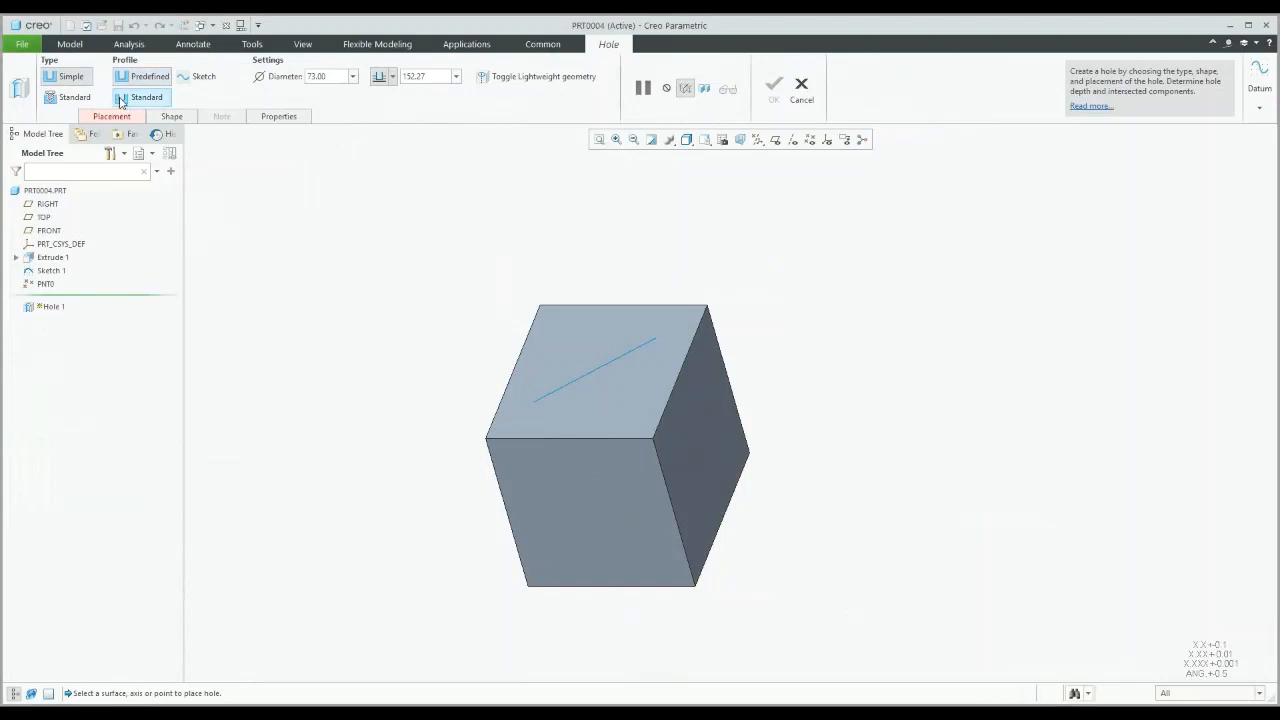
Step: Drill a Ø73.00 standard hole in the cube's top face, offset 89.56 and 85.39 from two edges
right_click(302, 248)
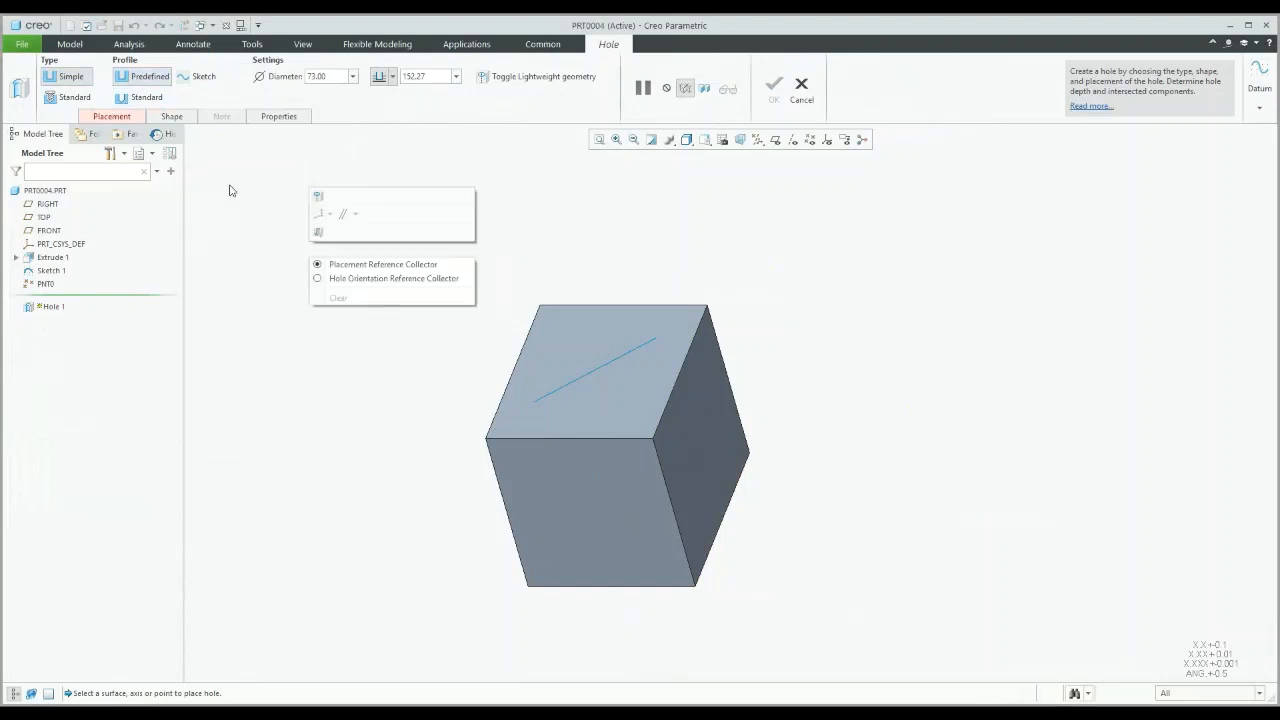
left_click(290, 193)
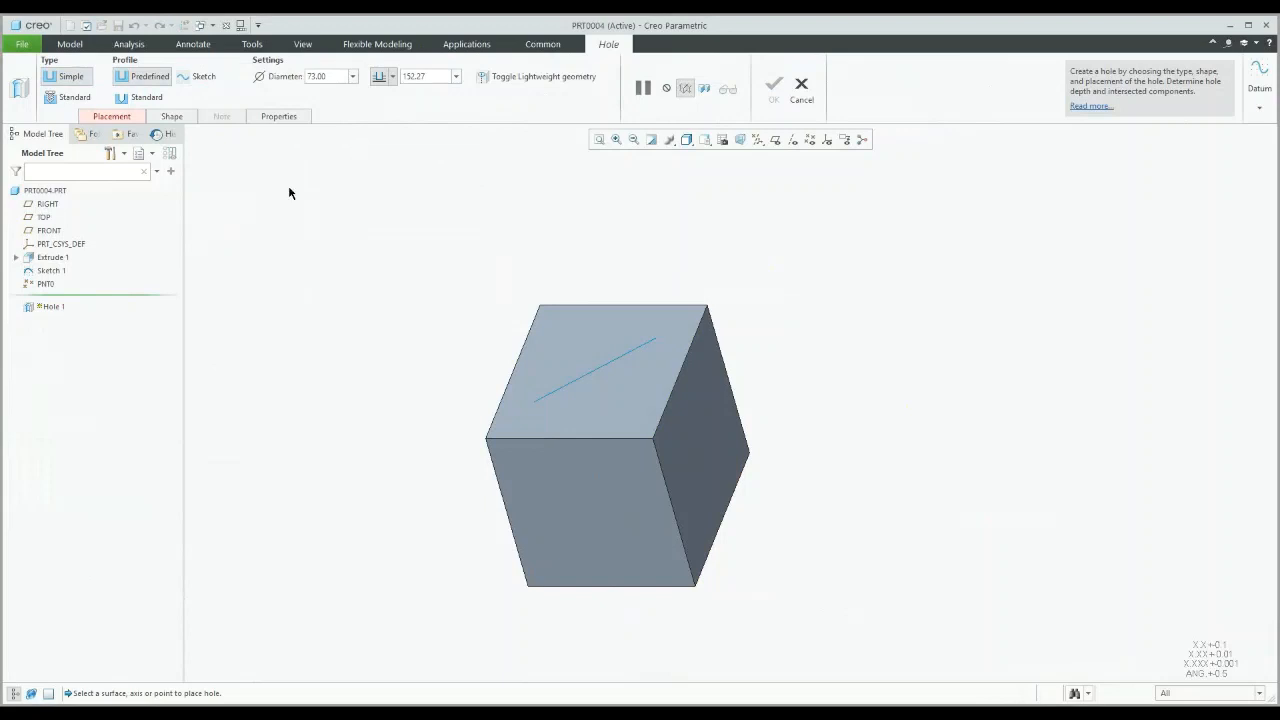
left_click(131, 118)
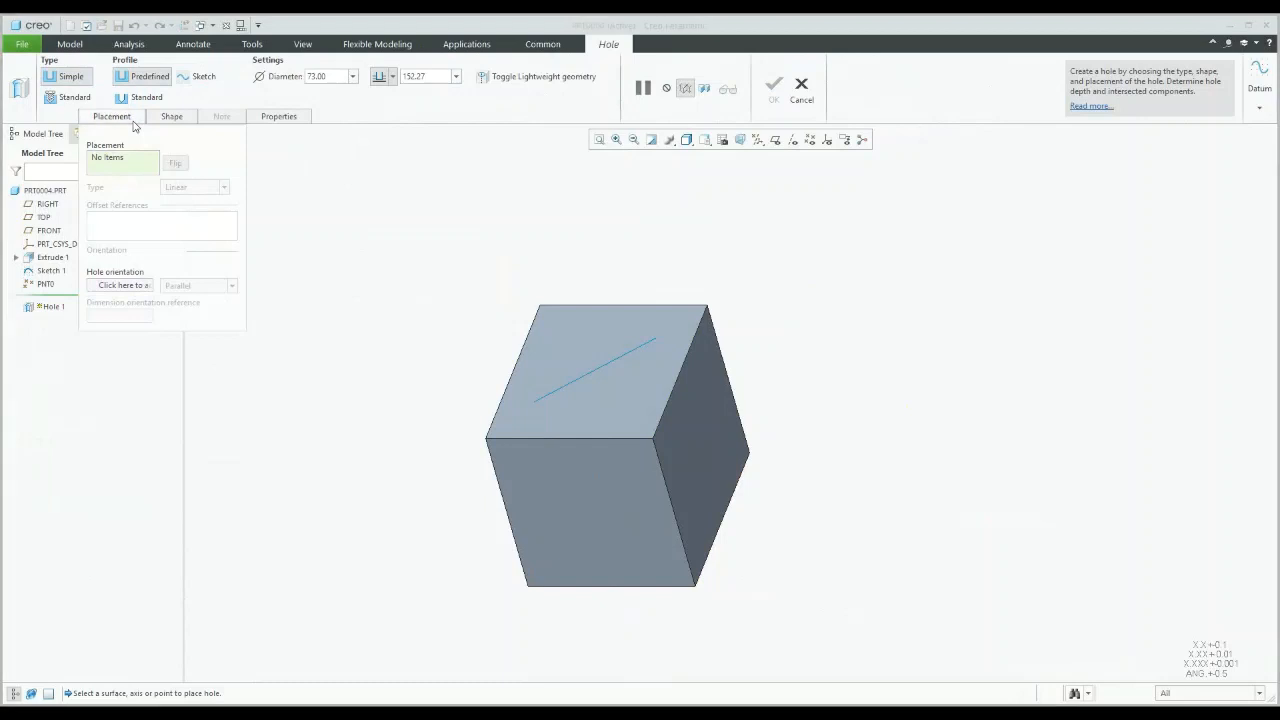
left_click(574, 336)
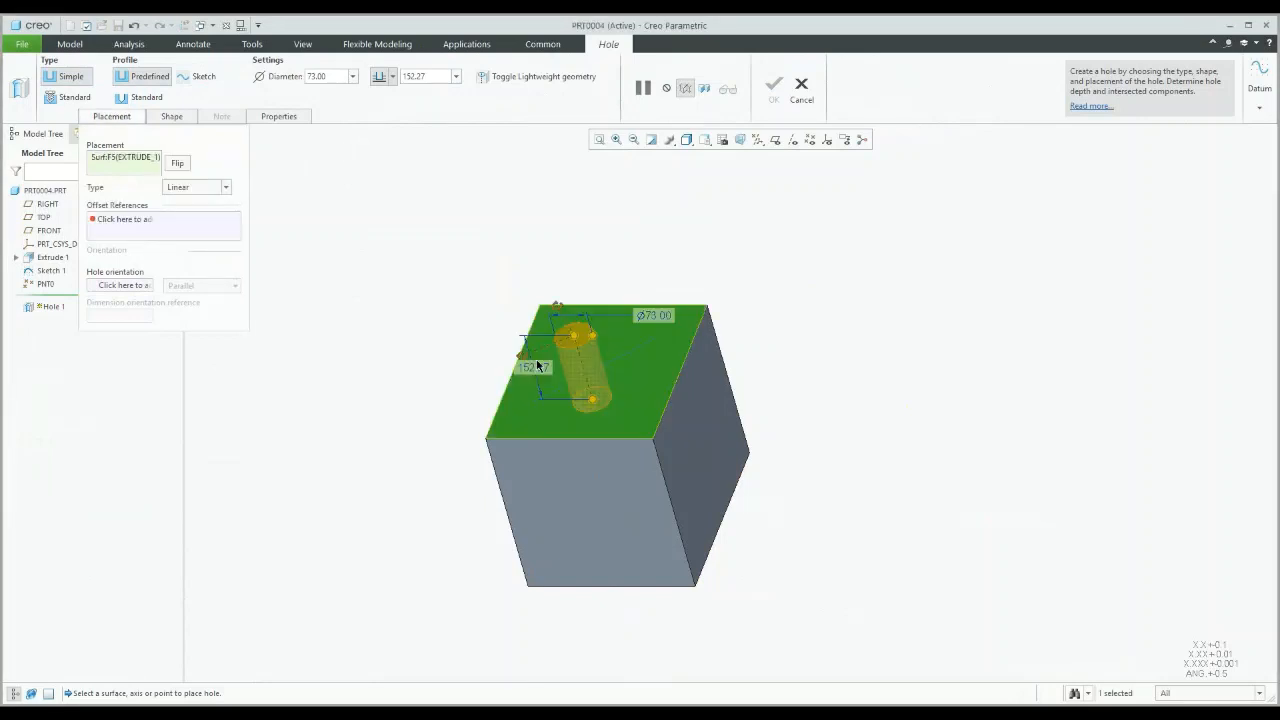
left_click_drag(538, 366, 573, 304)
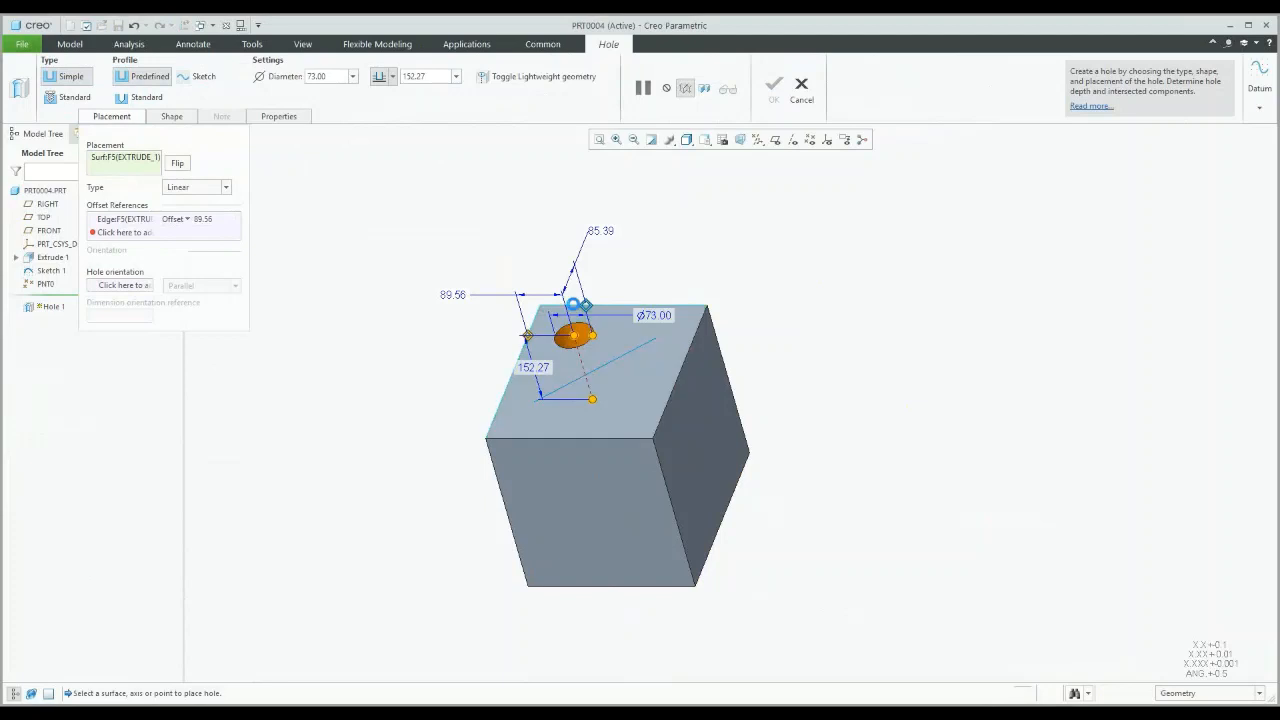
middle_click_drag(613, 298, 637, 304)
left_click(135, 100)
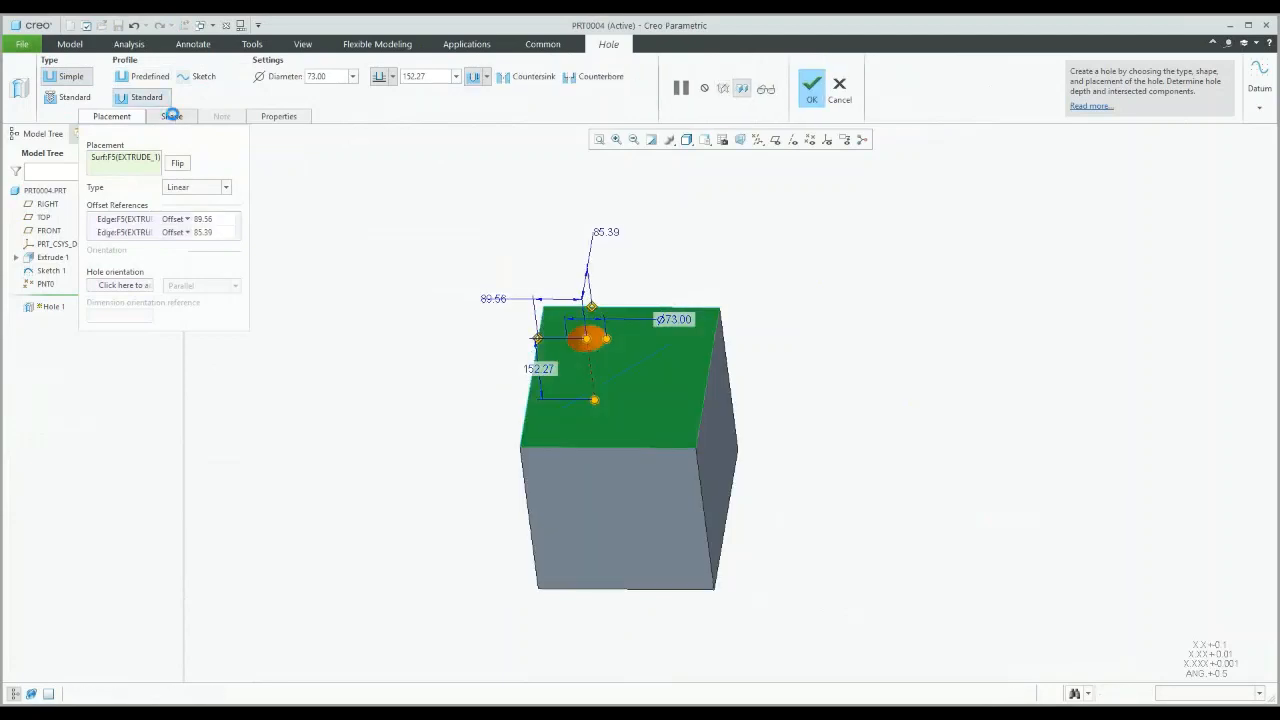
left_click(171, 116)
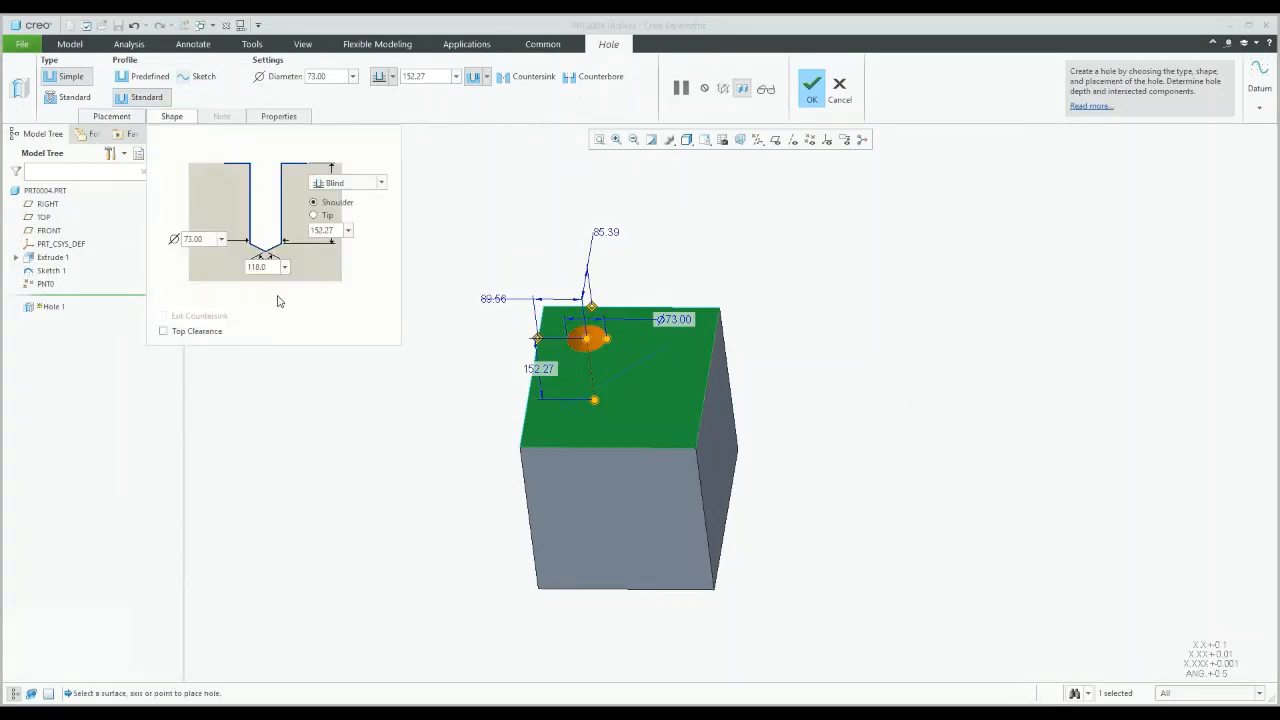
left_click(811, 92)
Step: Change the drilled_hole_tip_angle configuration option from 118 to 105 and apply the options
left_click(22, 45)
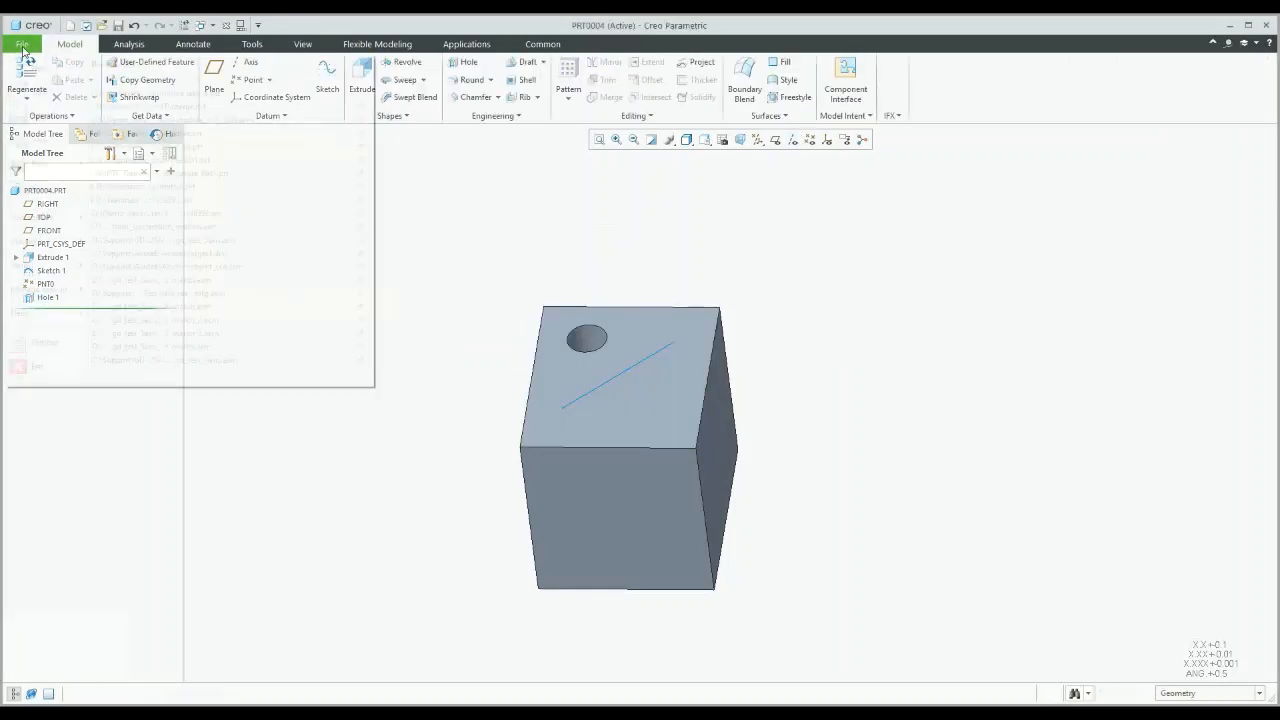
left_click(38, 340)
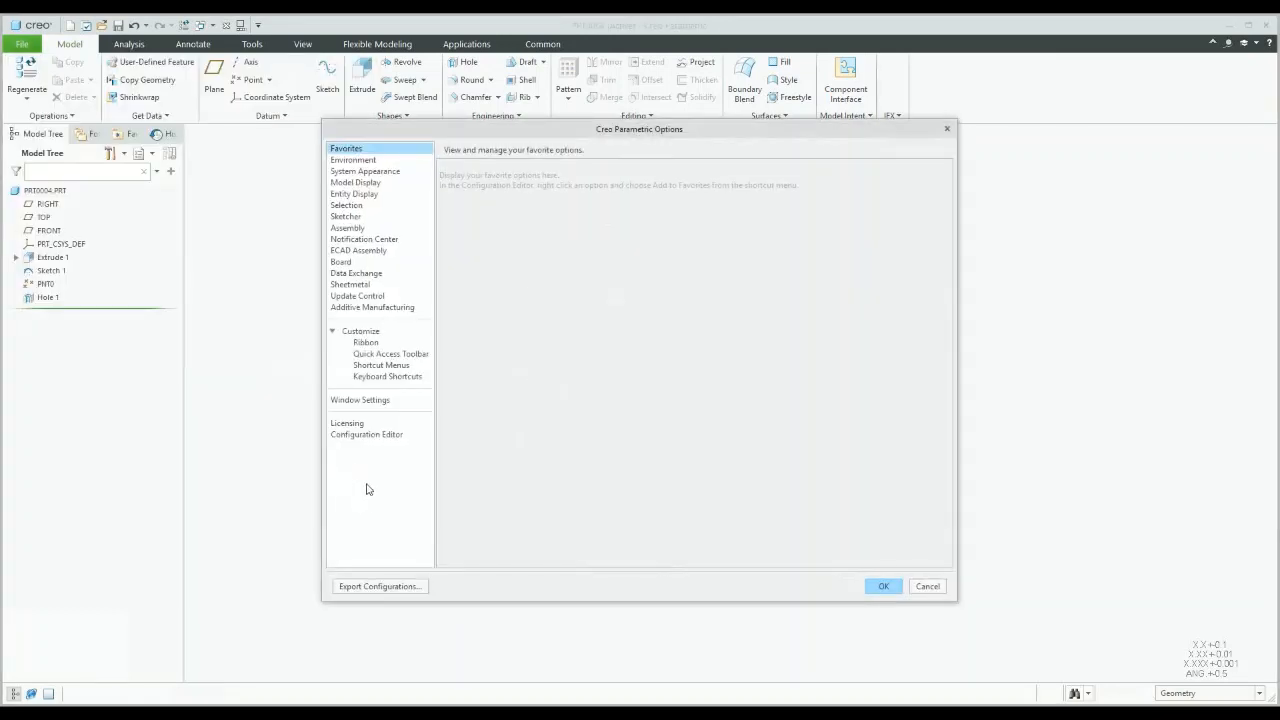
left_click(366, 437)
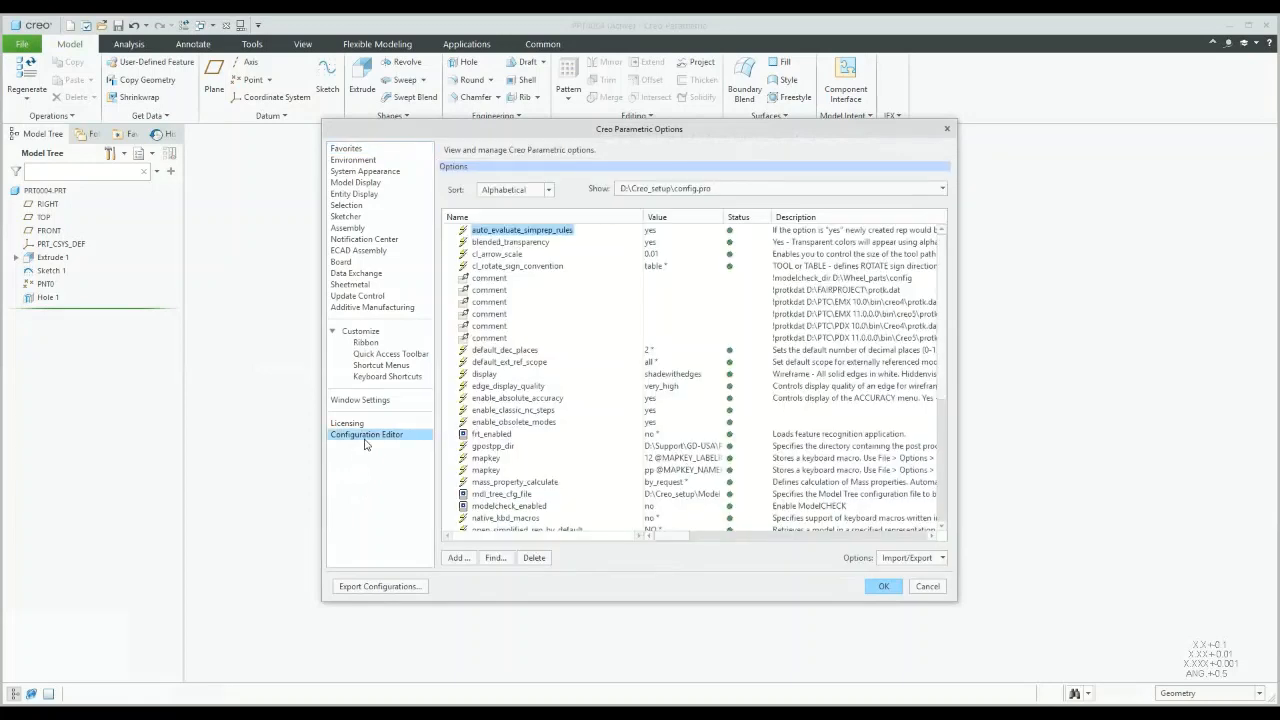
left_click(495, 558)
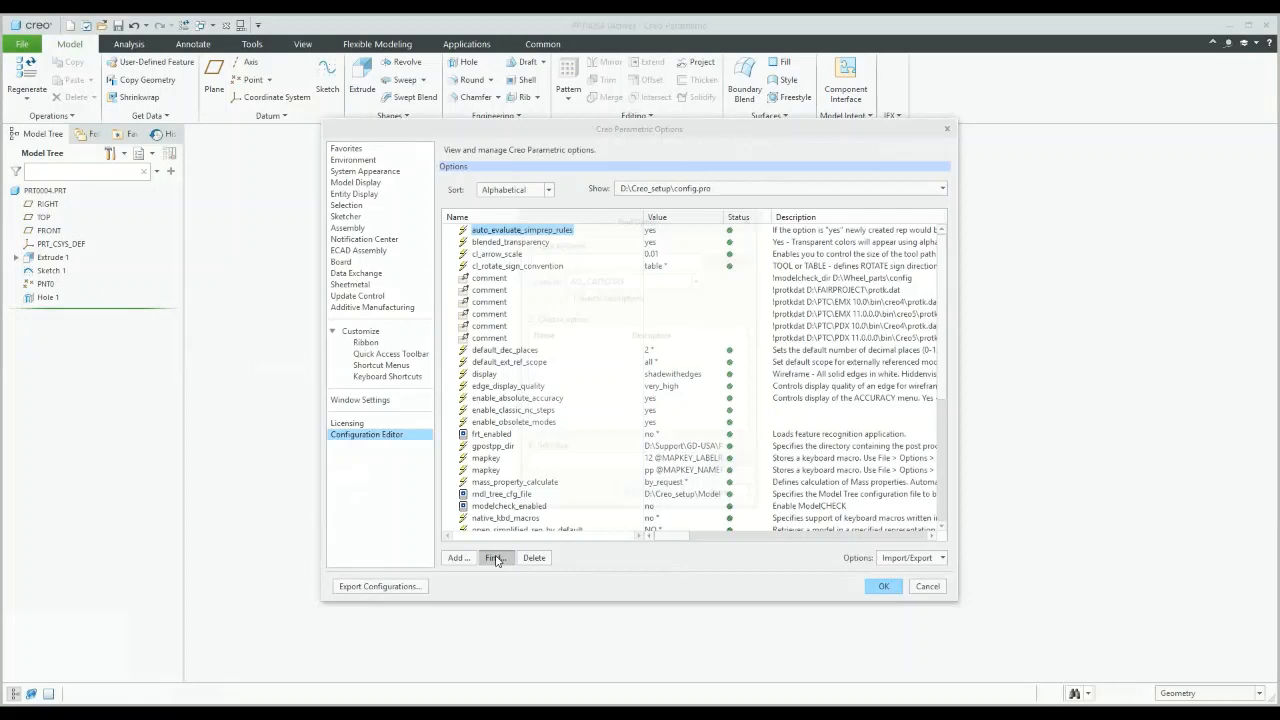
type("drill")
key("Return")
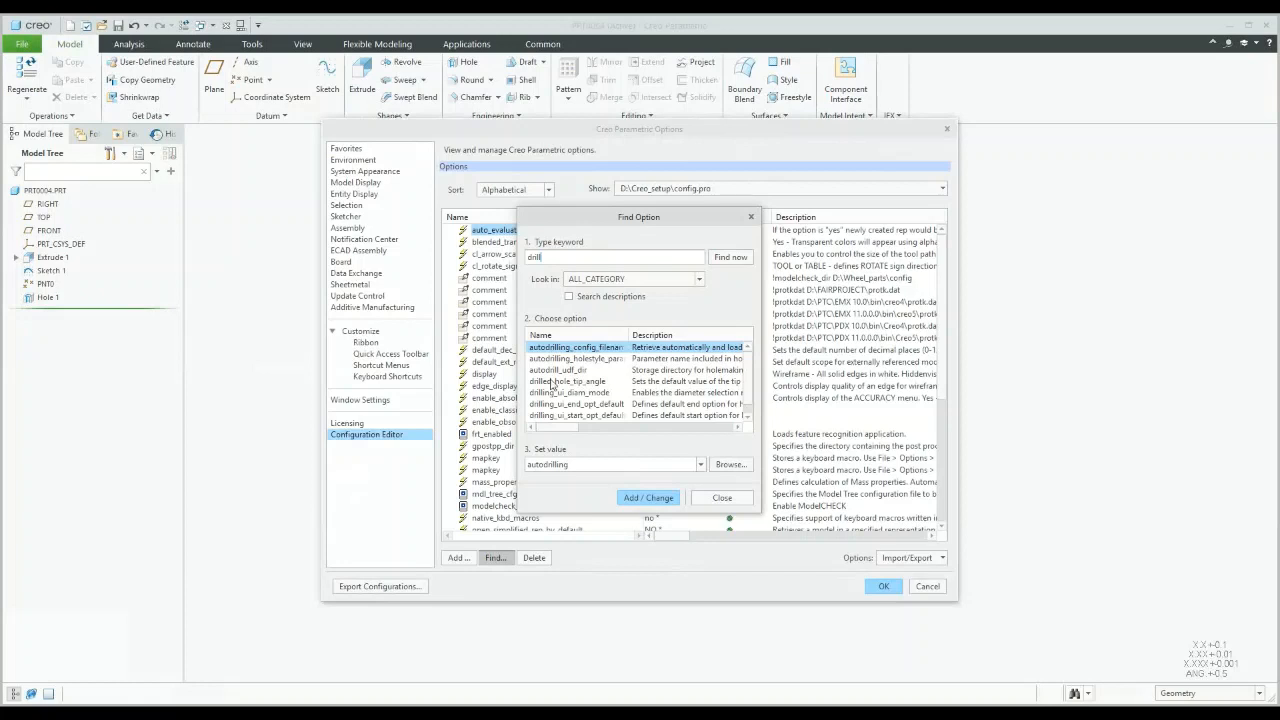
left_click(551, 383)
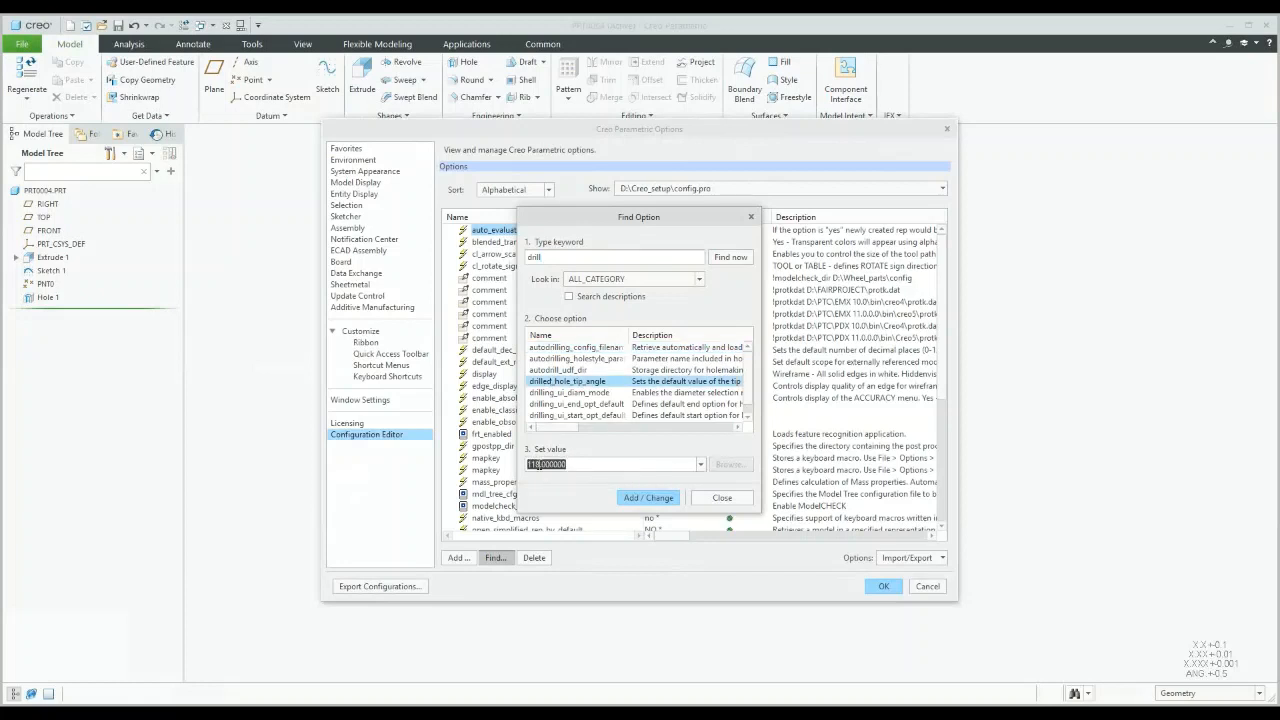
left_click(540, 465)
key("BackSpace")
key("BackSpace")
type("05")
left_click(716, 498)
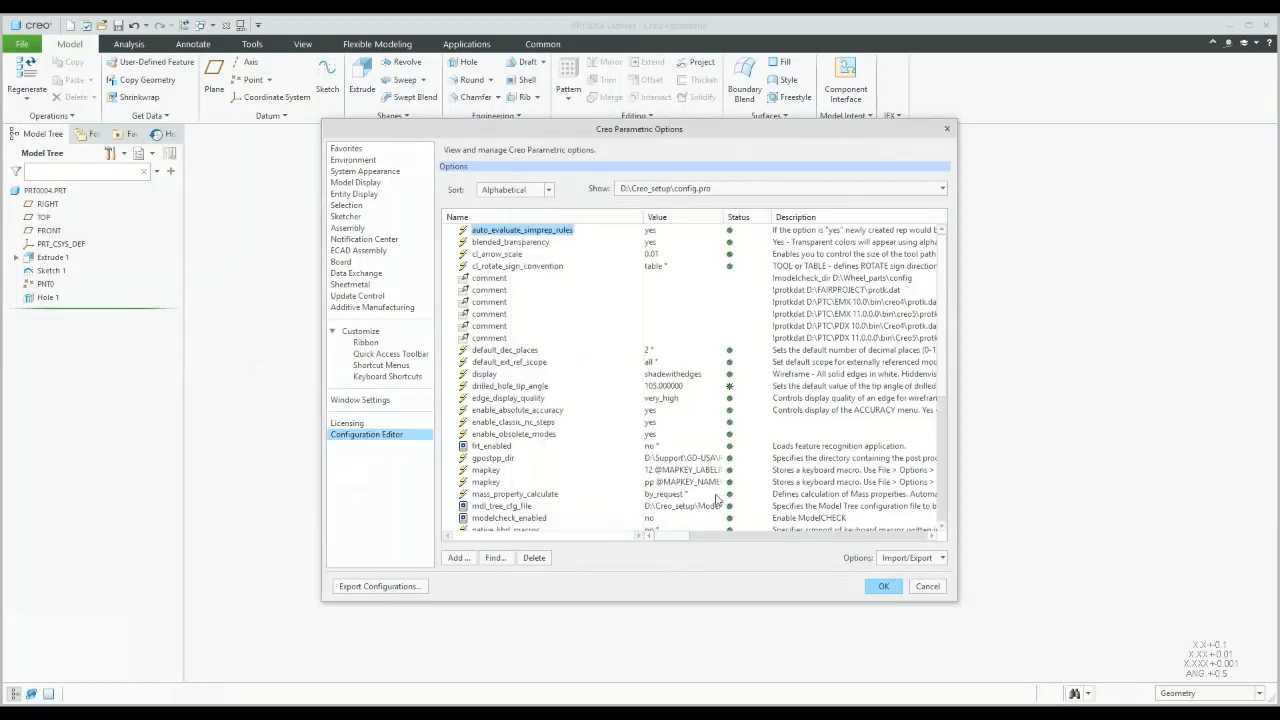
left_click(462, 62)
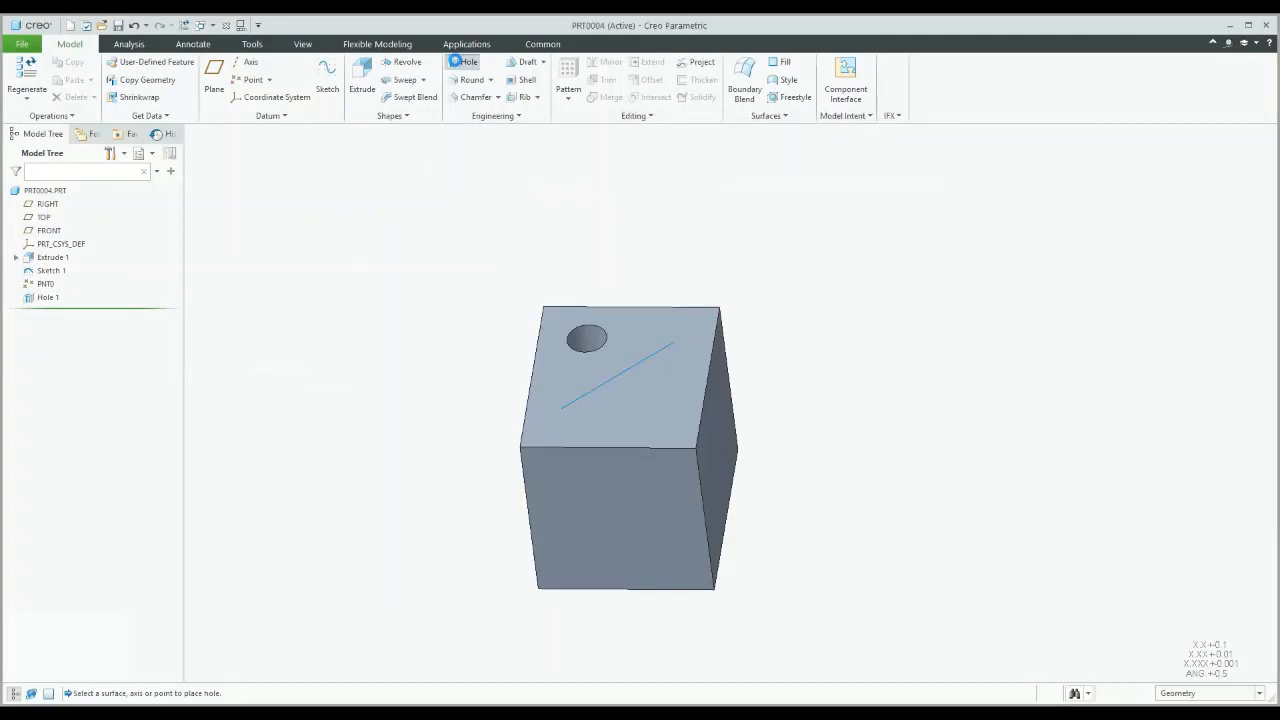
Step: Place a trial standard drilled hole on the top face, check its 105.0 tip angle, then discard it
left_click(662, 380)
left_click(172, 116)
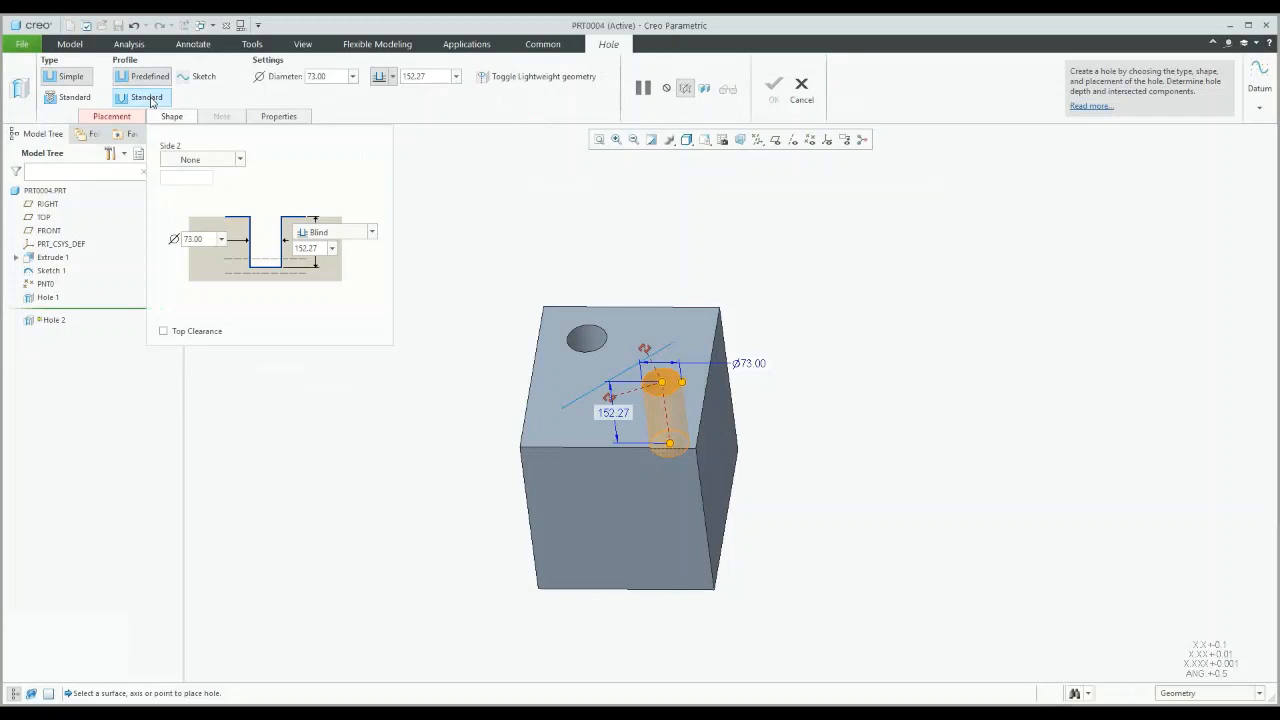
left_click(150, 98)
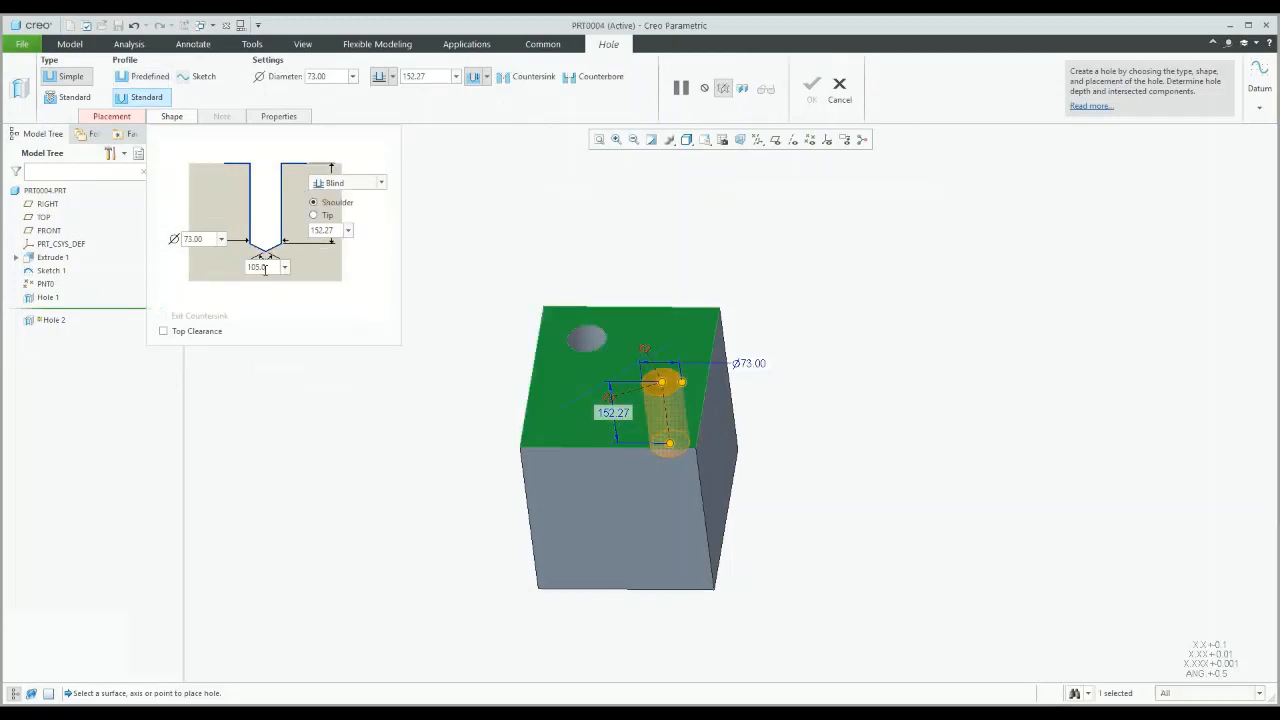
left_click(264, 268)
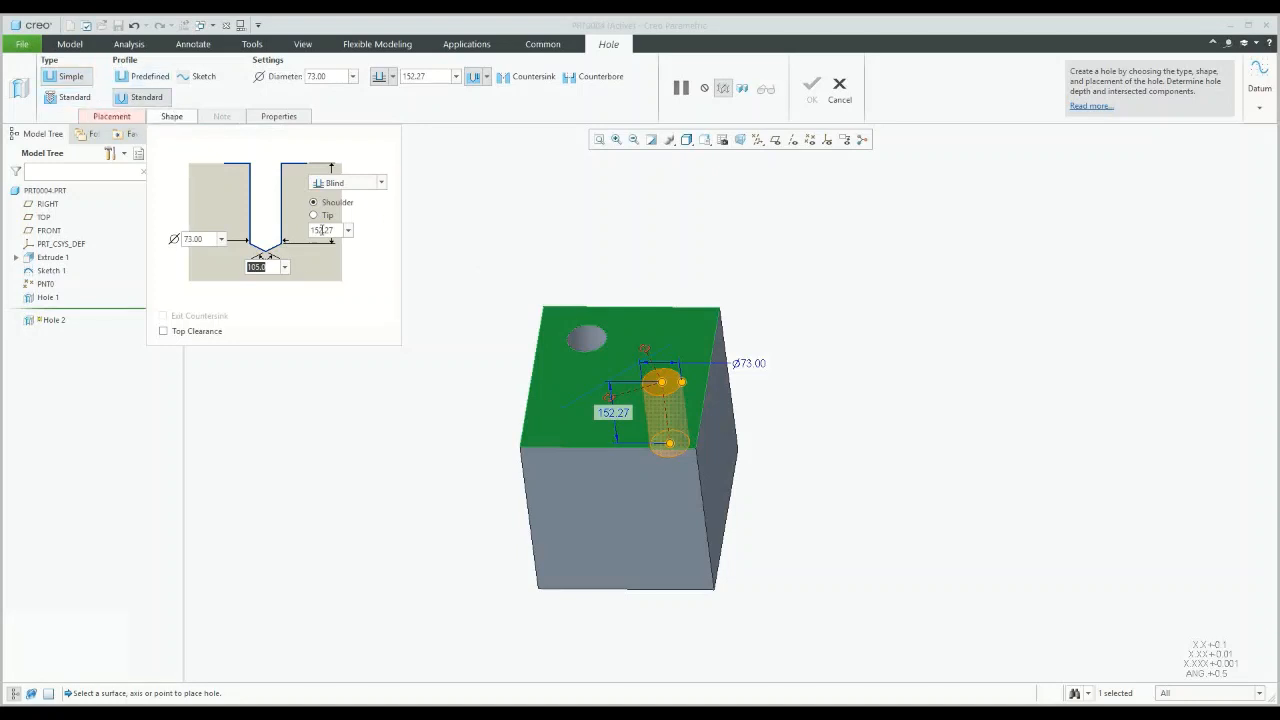
left_click(839, 101)
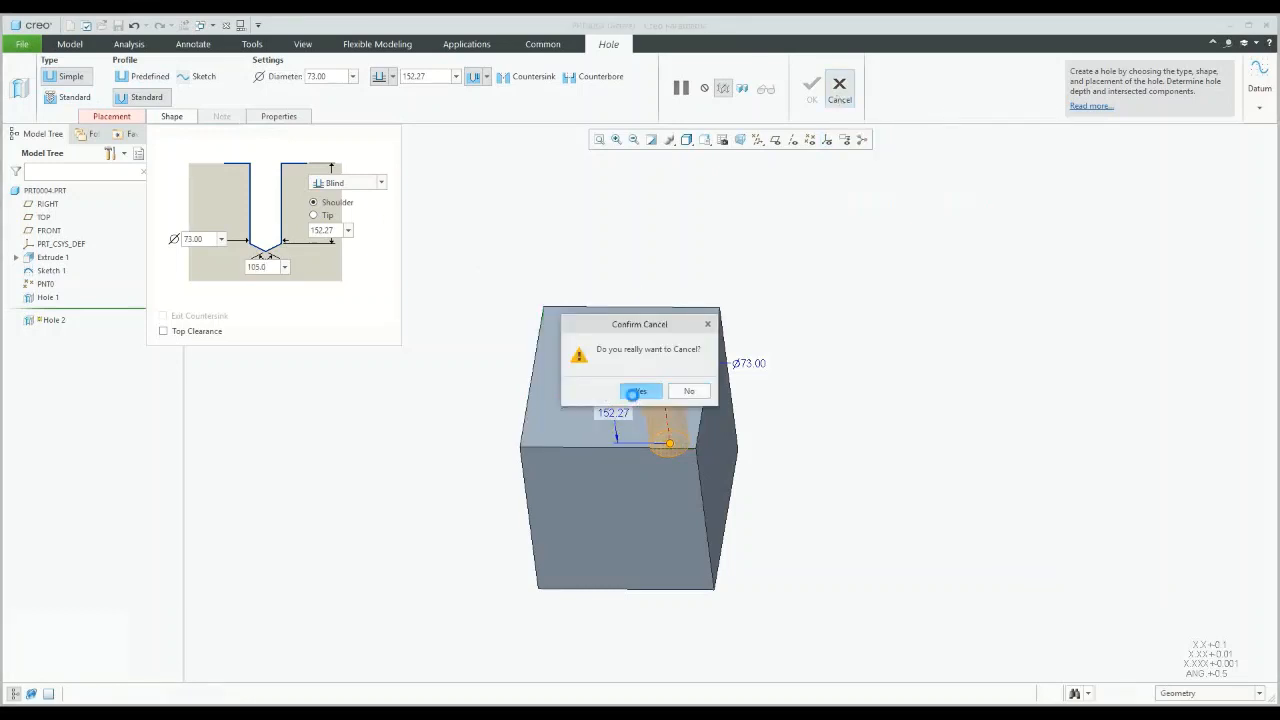
left_click(636, 391)
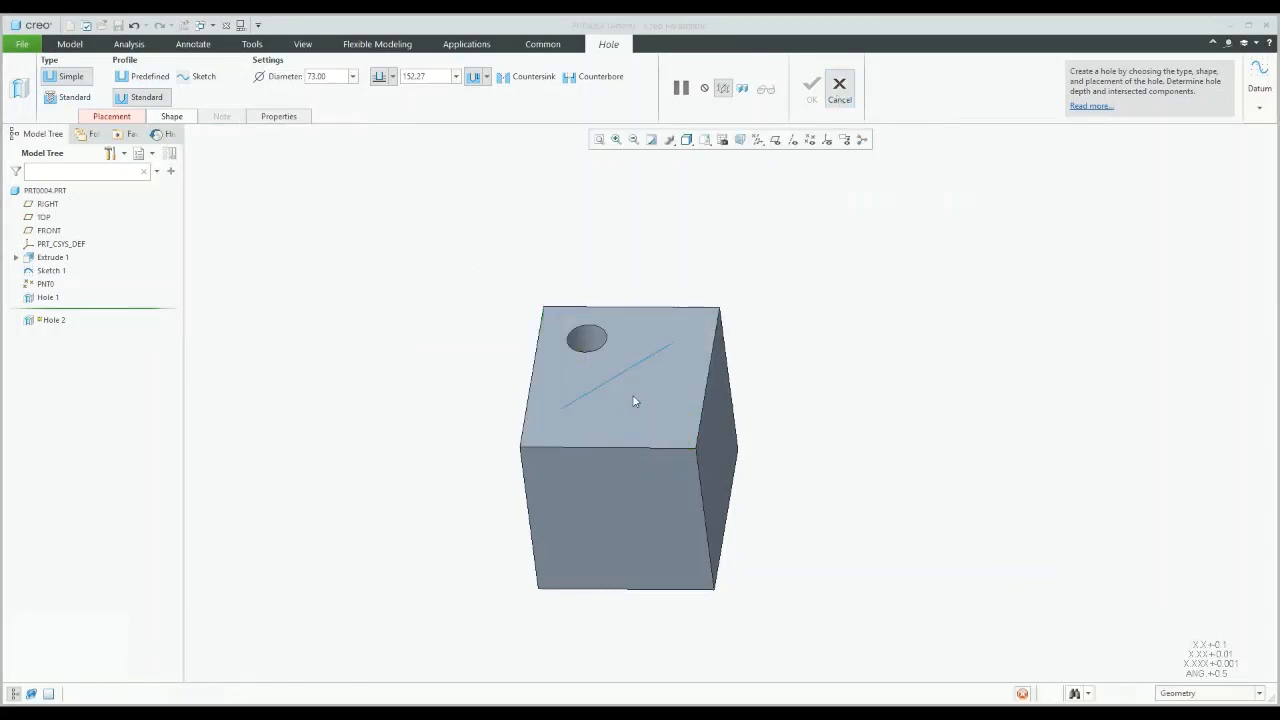
Step: Bring MERGE.PRT to the front and highlight its first wall, Planar 1
left_click(213, 25)
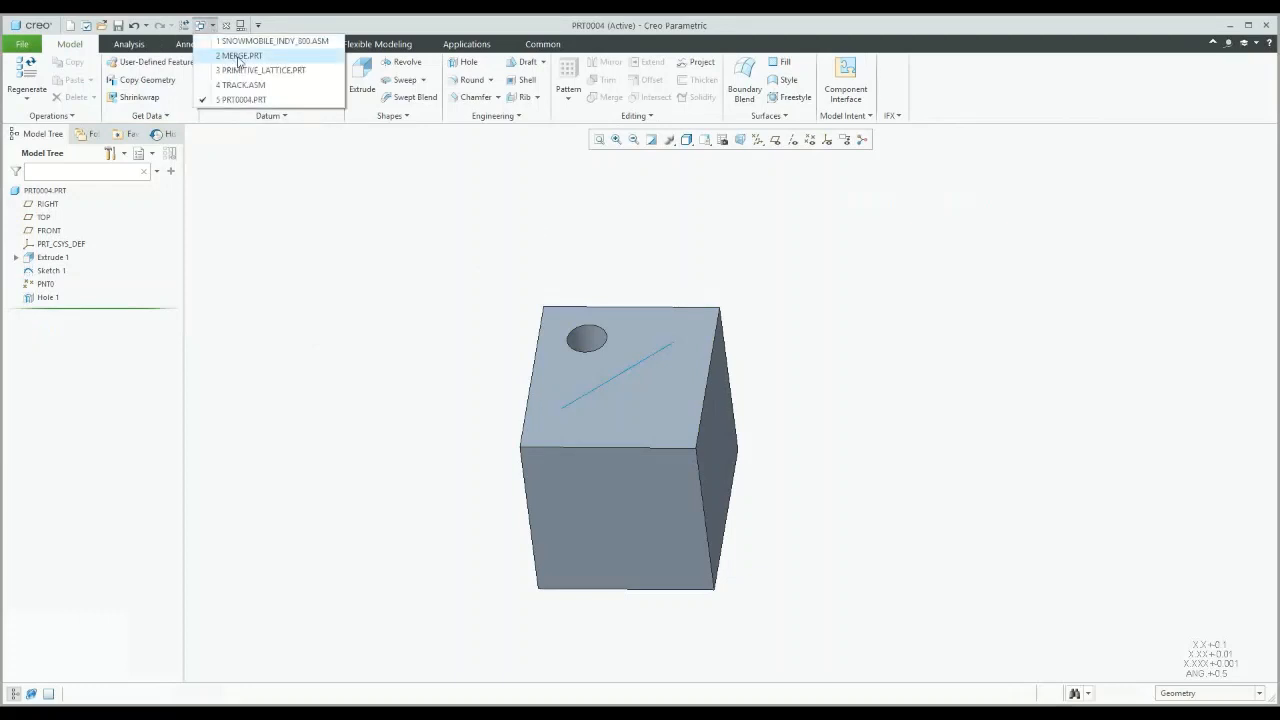
left_click(250, 55)
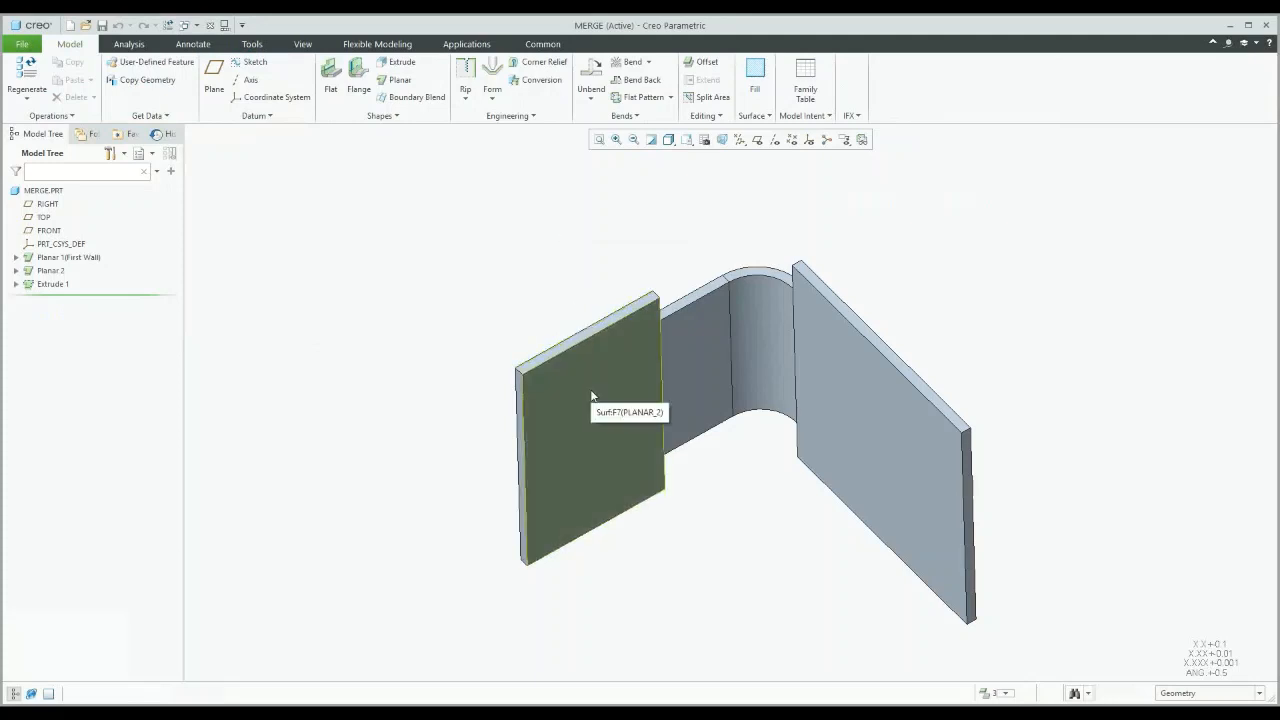
left_click(68, 257)
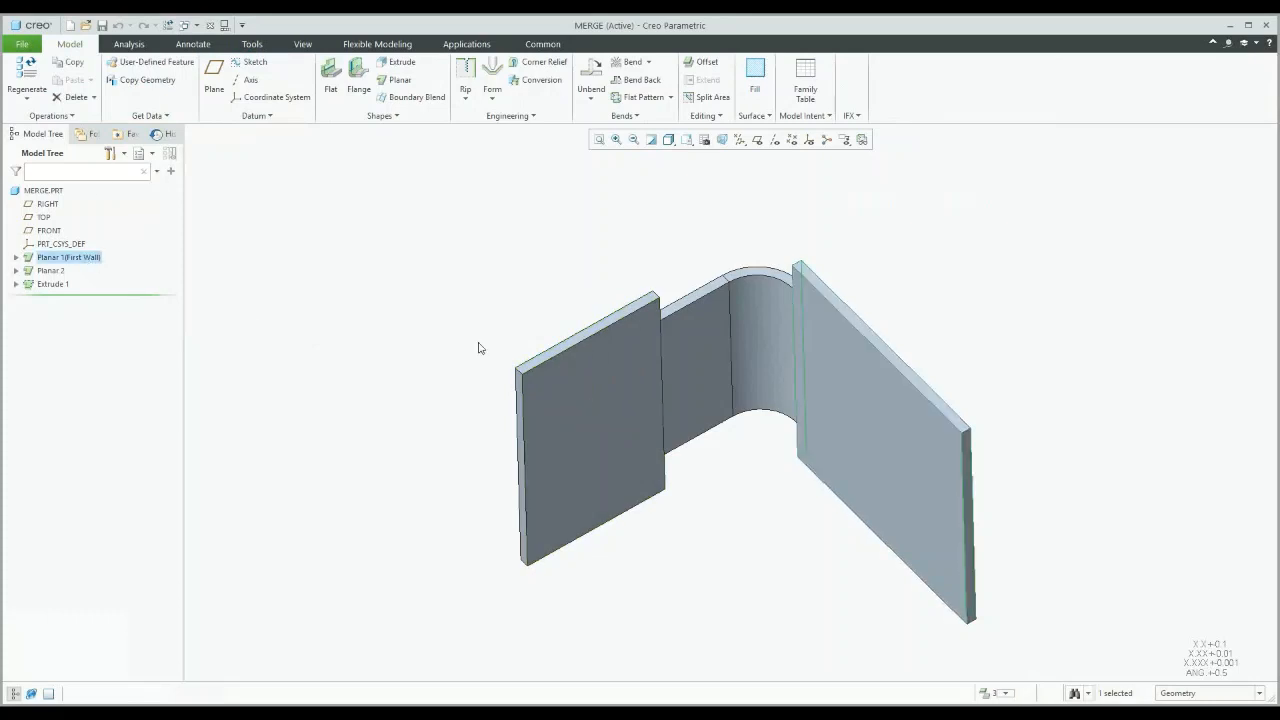
mouse_move(528, 345)
middle_mouse_down()
mouse_move(544, 318)
mouse_move(930, 444)
middle_mouse_up()
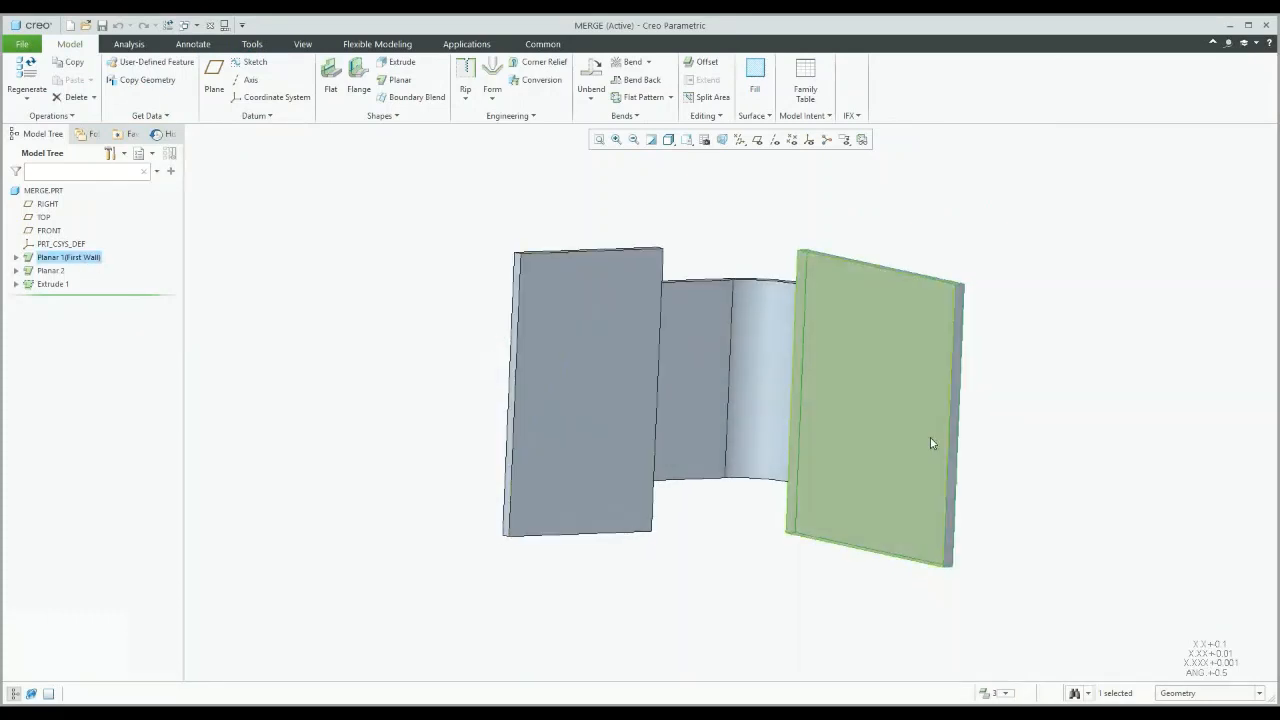
mouse_move(843, 352)
middle_mouse_down()
mouse_move(866, 340)
mouse_move(828, 347)
middle_mouse_up()
Step: Highlight Planar 2 and the Extrude 1 connecting wall, then browse the Engineering and Bend commands
left_click(50, 270)
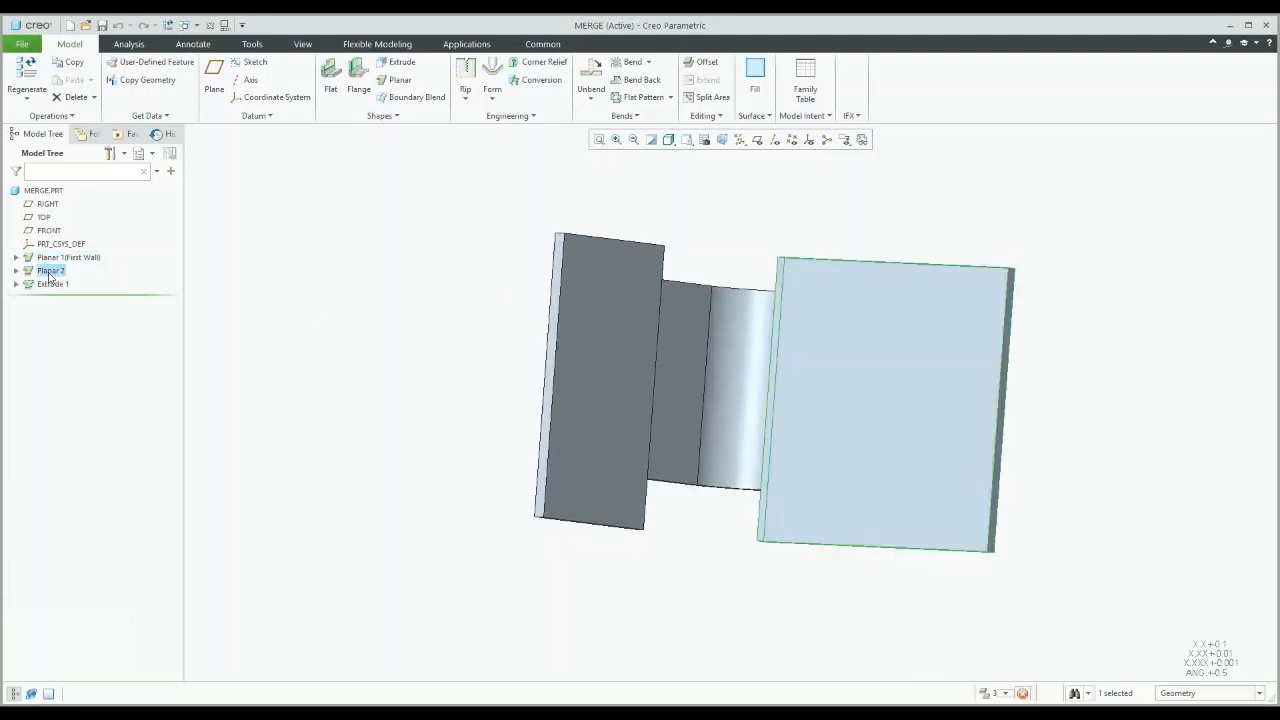
middle_click_drag(291, 354, 403, 354)
key("ctrl+d")
left_click(52, 284)
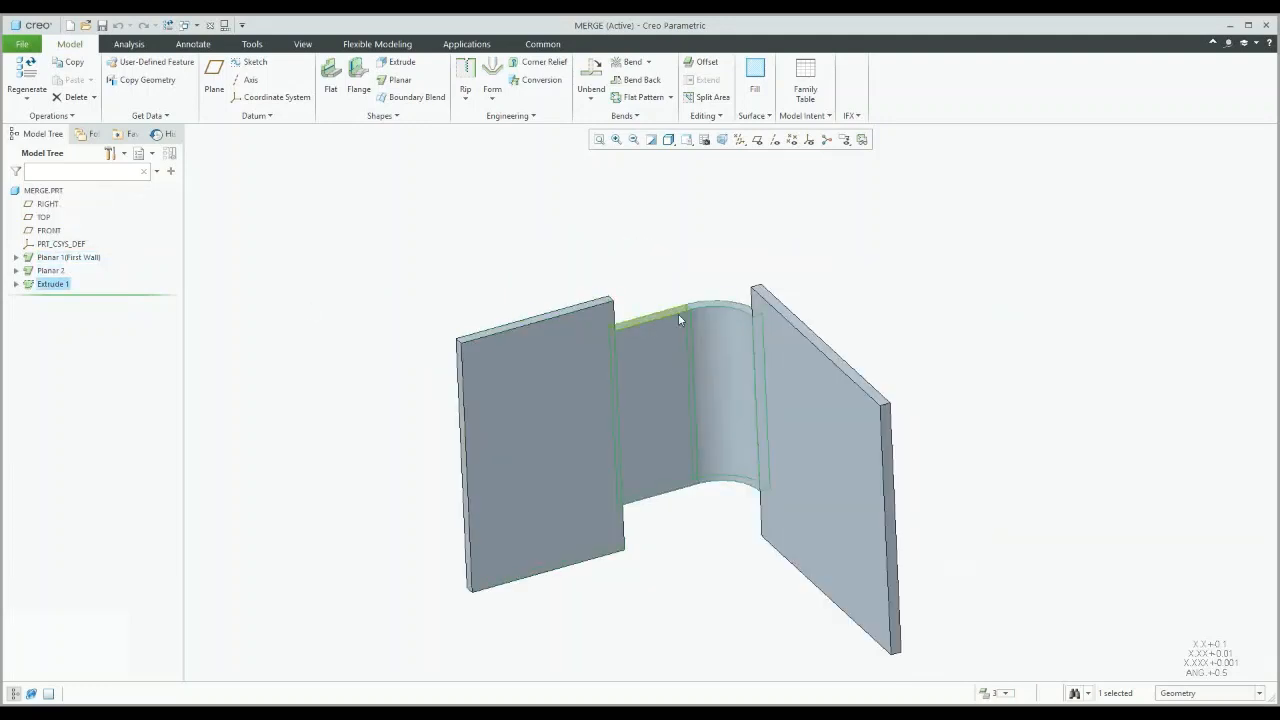
middle_click_drag(656, 297, 658, 270)
left_click(657, 268)
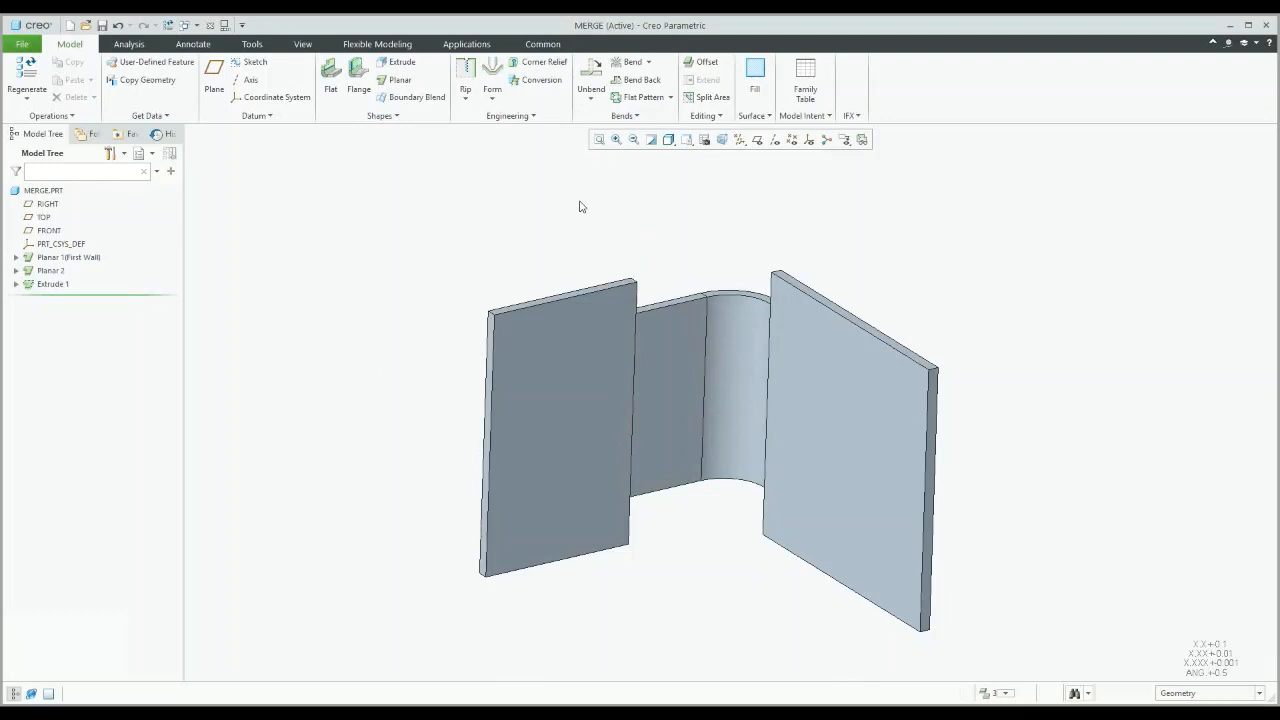
left_click(531, 116)
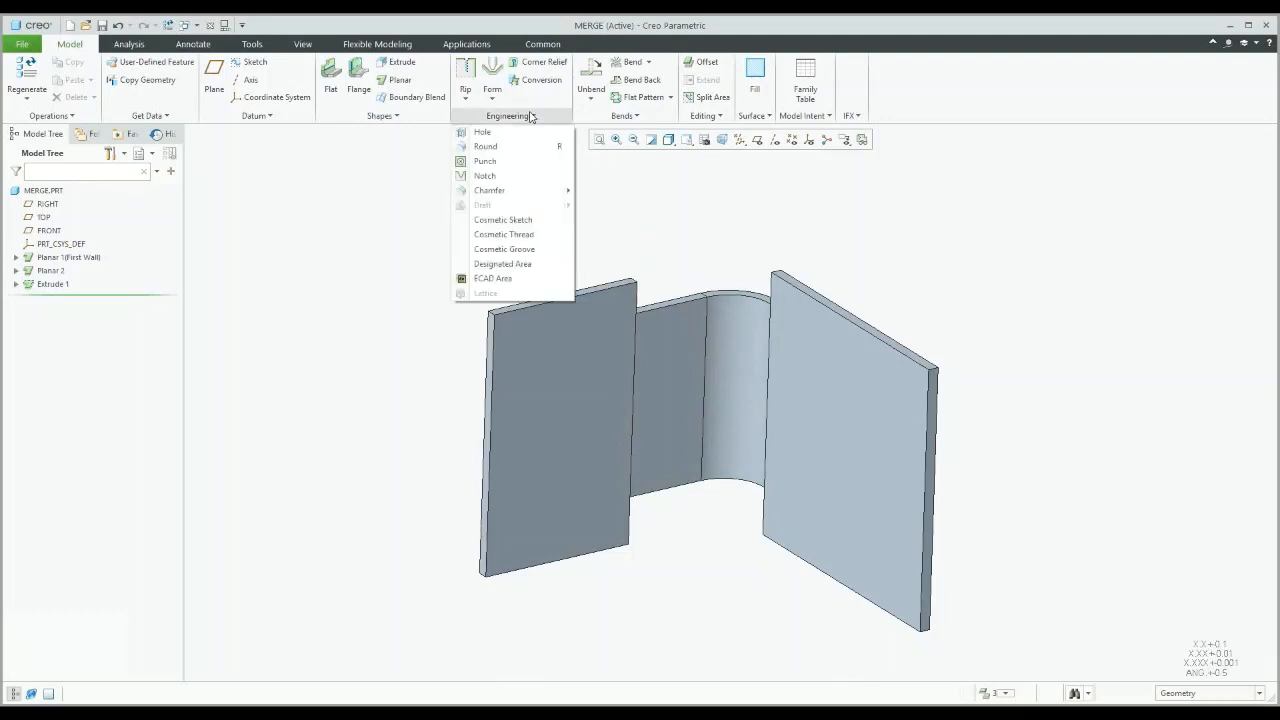
left_click(626, 116)
Step: Merge the curved Extrude 1 wall onto the Planar 1 base surface, creating Merge Walls 1
left_click(718, 118)
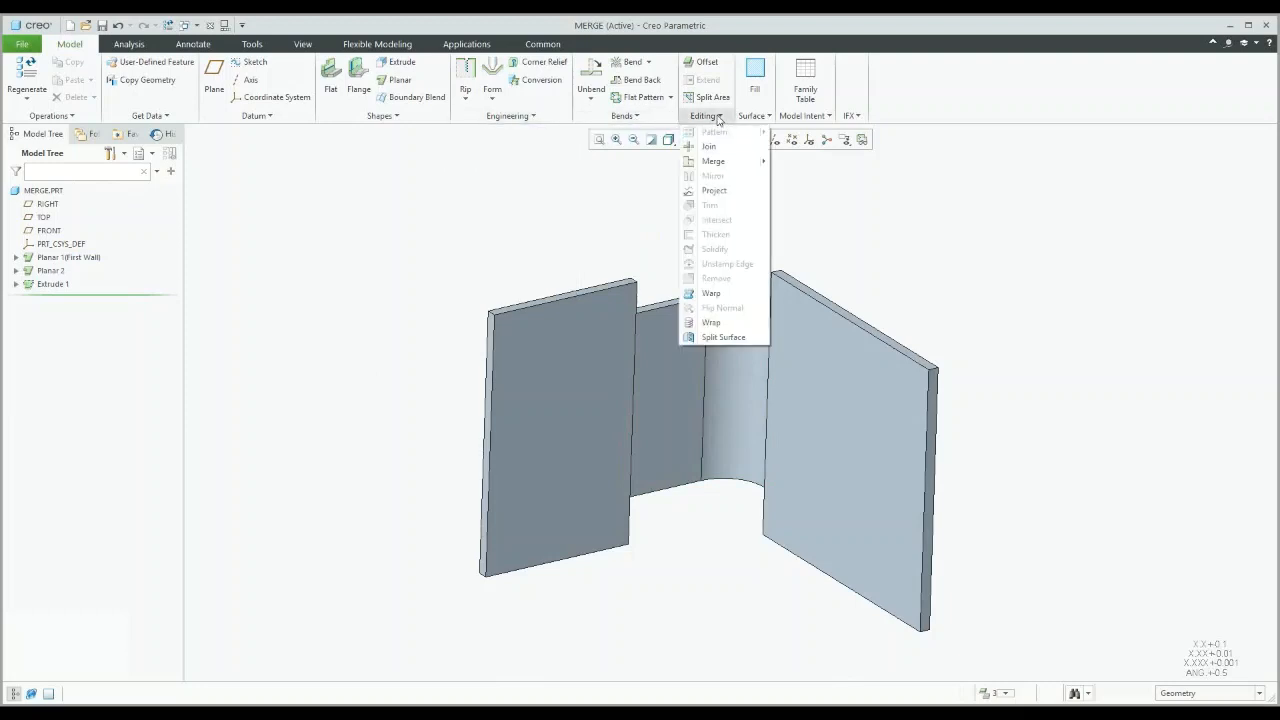
mouse_move(722, 162)
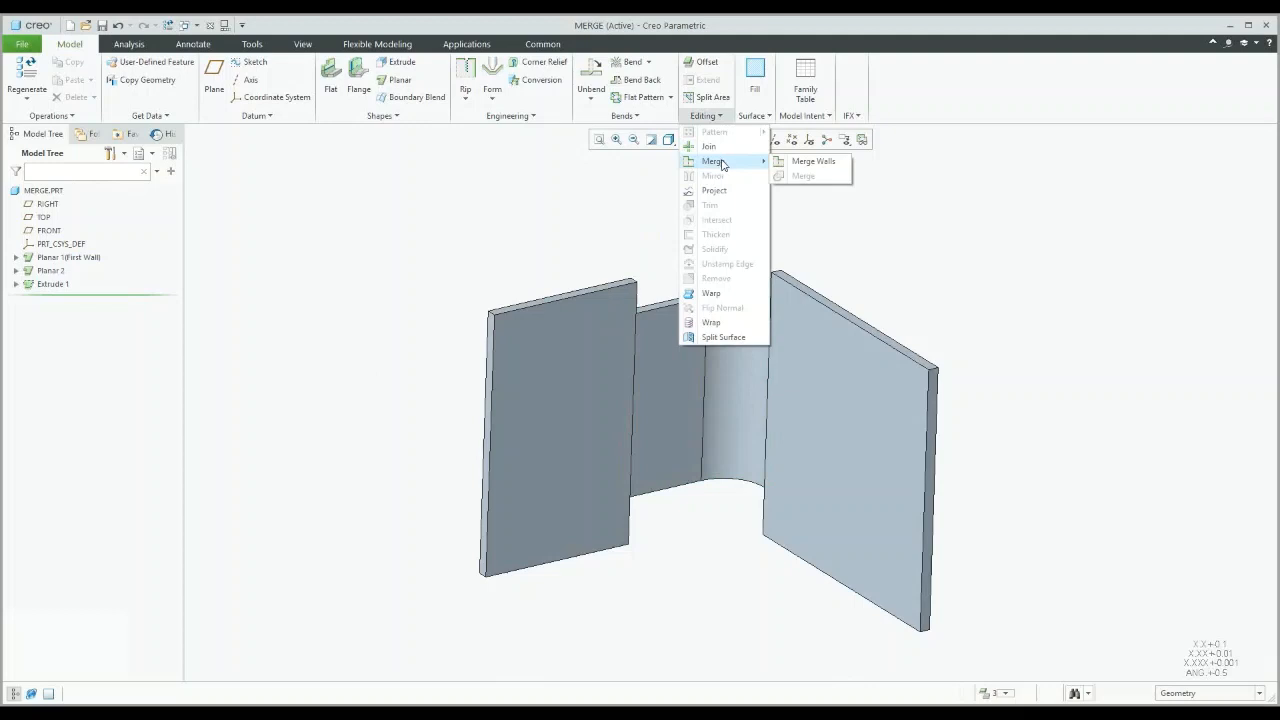
left_click(828, 162)
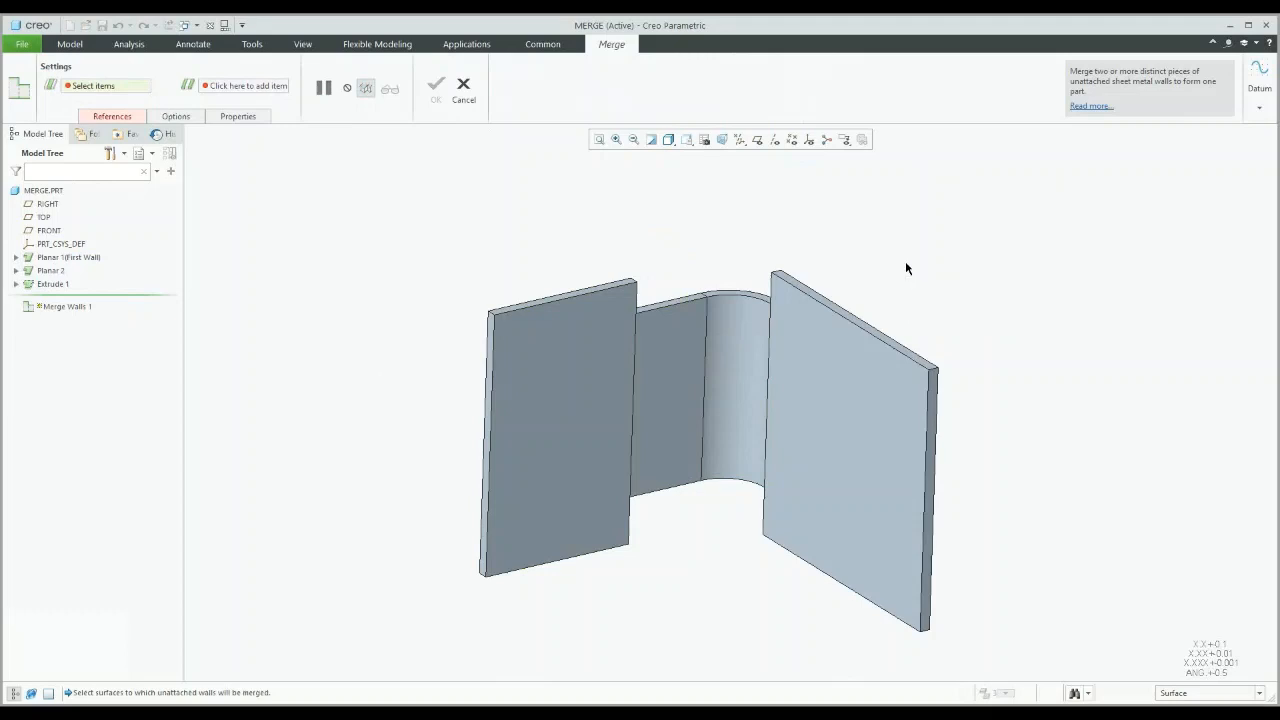
left_click(127, 118)
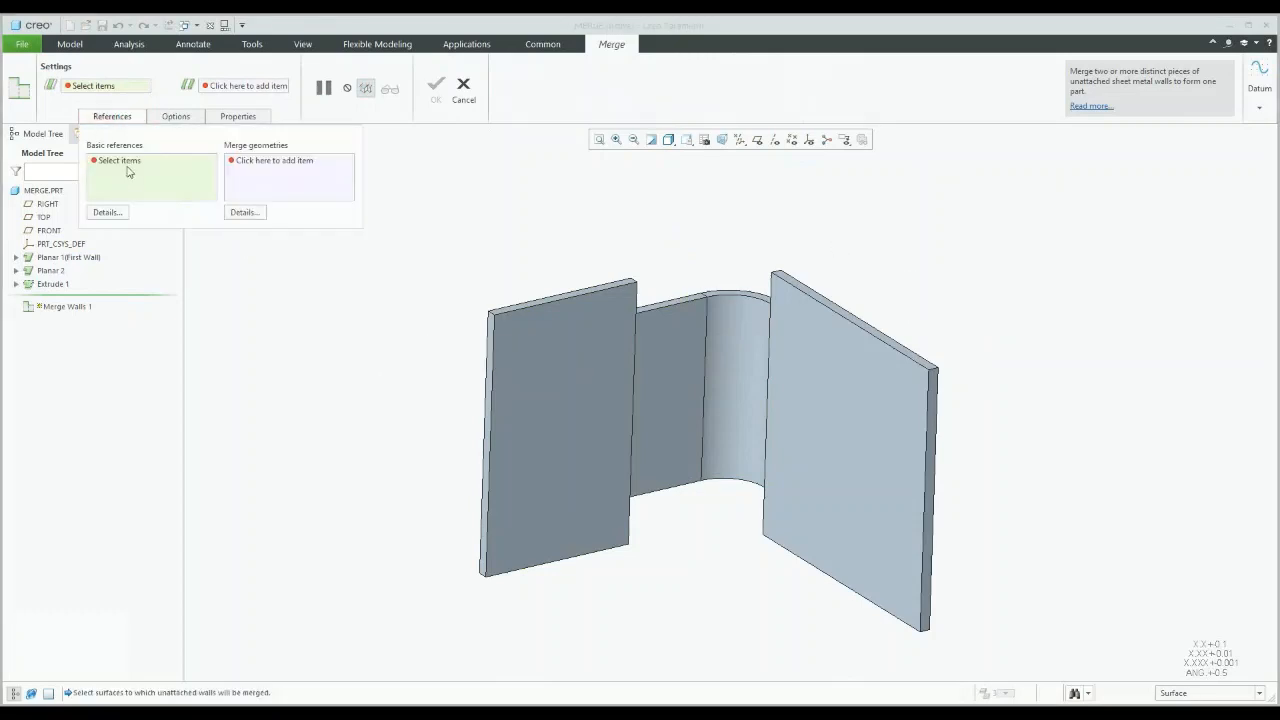
left_click(864, 400)
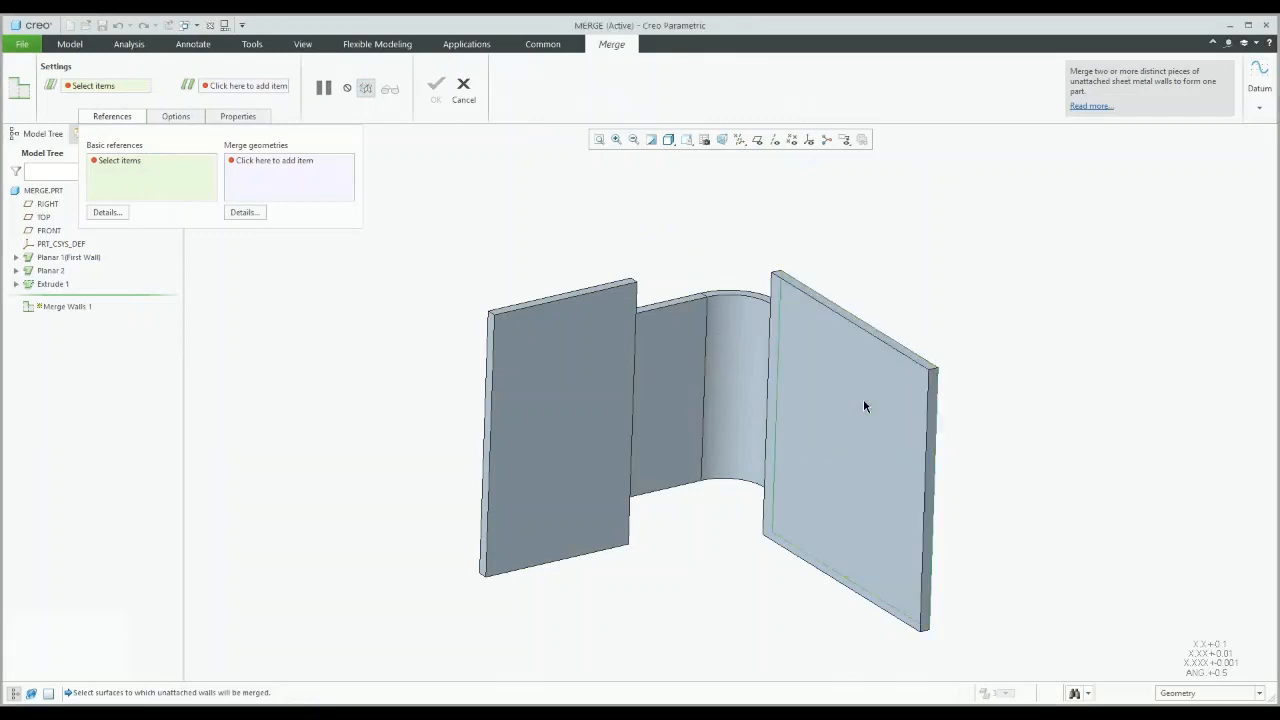
left_click(865, 405)
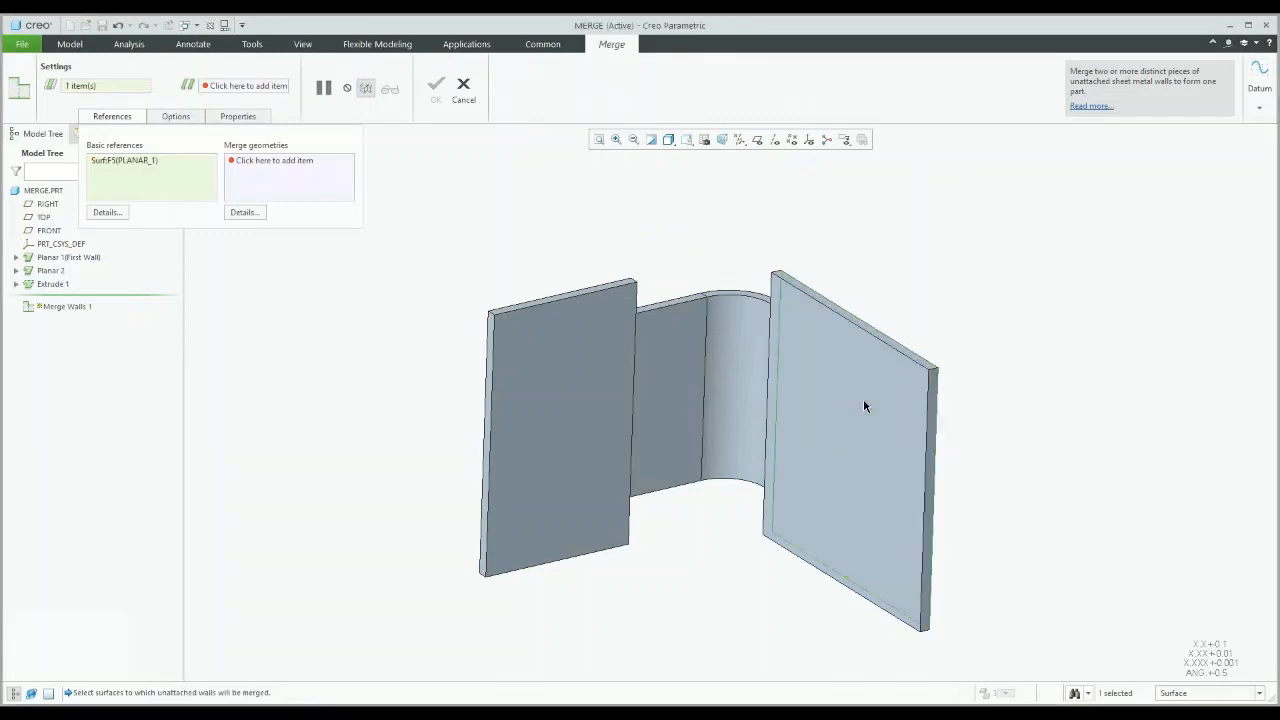
left_click(265, 160)
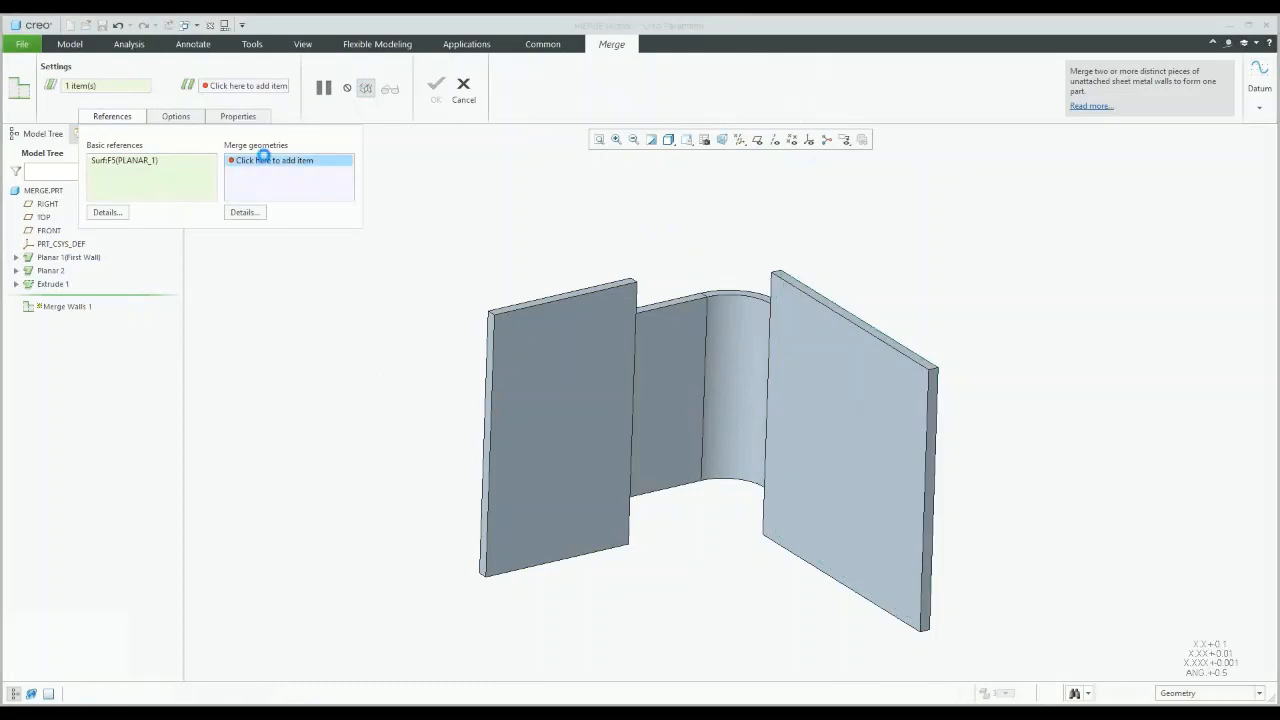
left_click(745, 347)
middle_click_drag(629, 341, 470, 170)
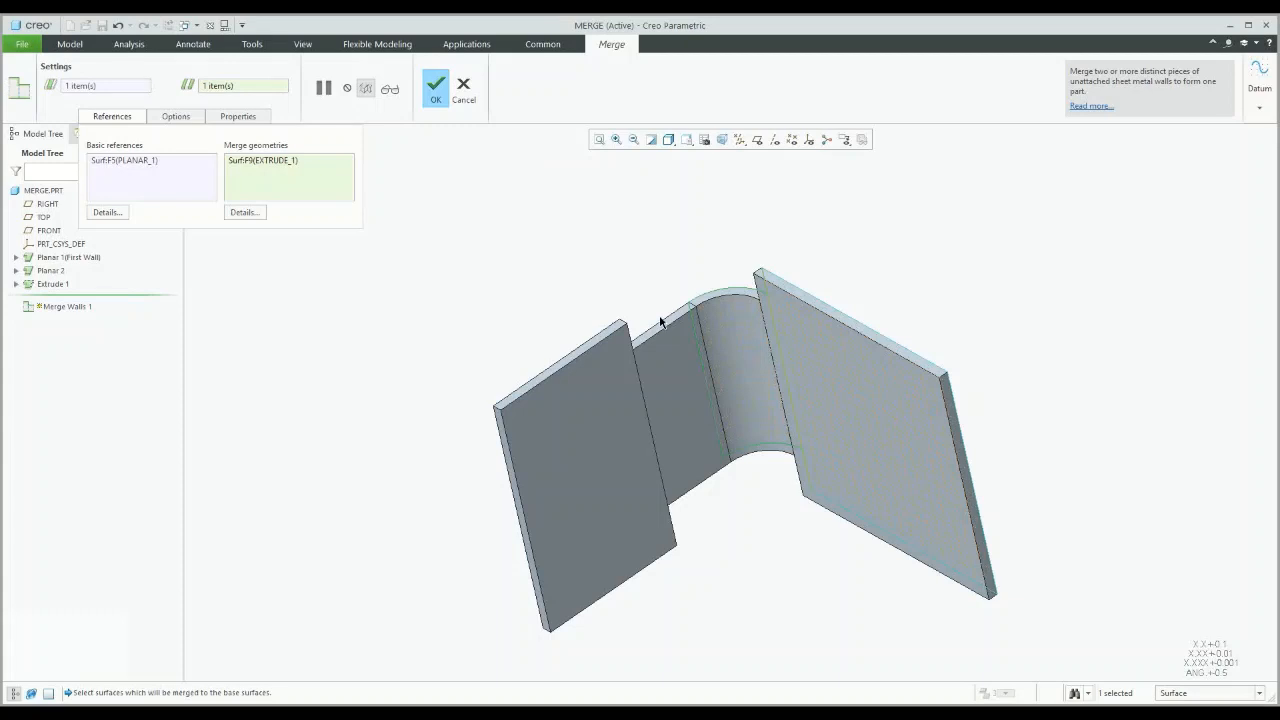
left_click(435, 96)
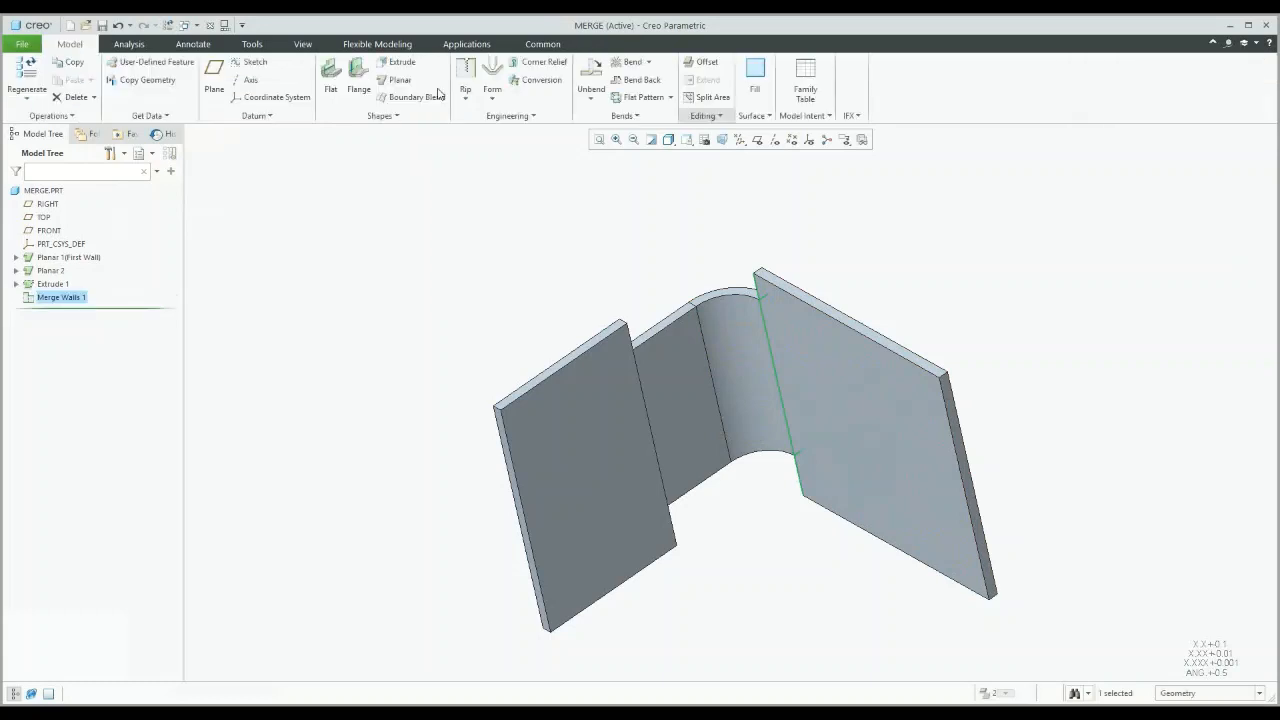
Step: Add a 29.00 flange wall bent 90° along the merged part's outer edge
left_click(526, 269)
middle_click_drag(526, 269, 607, 296)
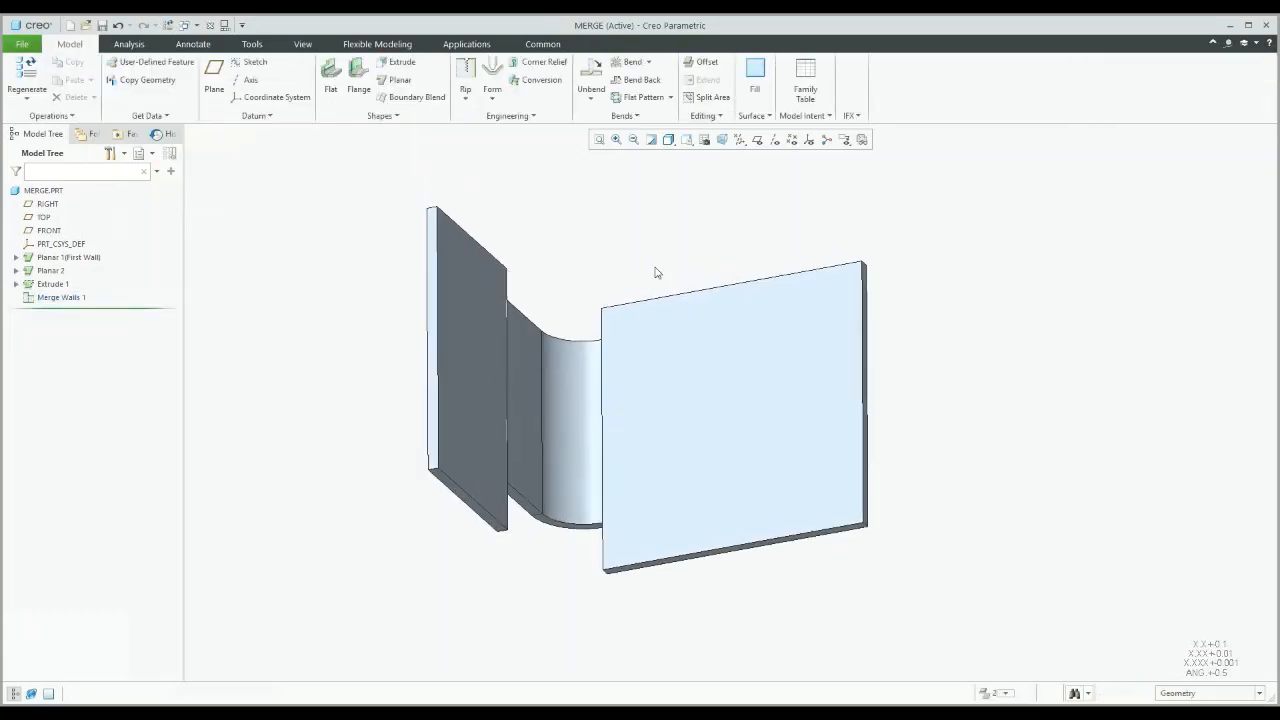
left_click(357, 76)
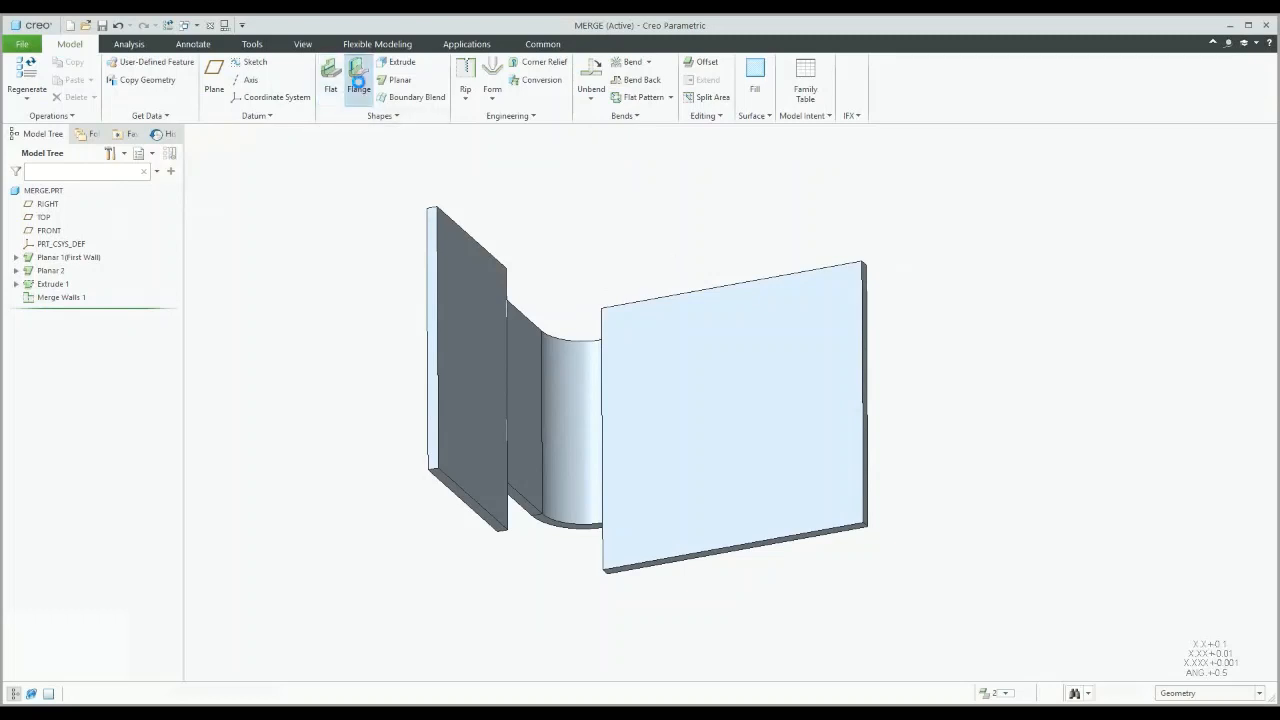
left_click(865, 372)
middle_click_drag(839, 402, 812, 379)
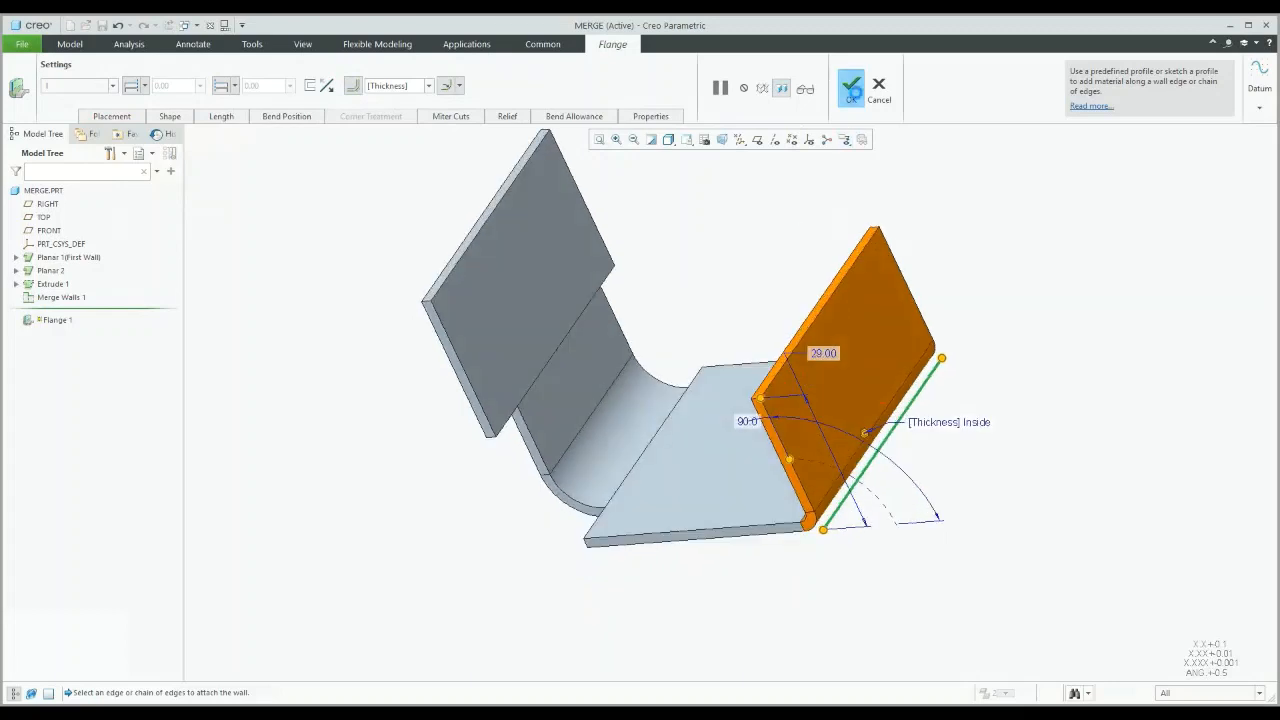
left_click(851, 90)
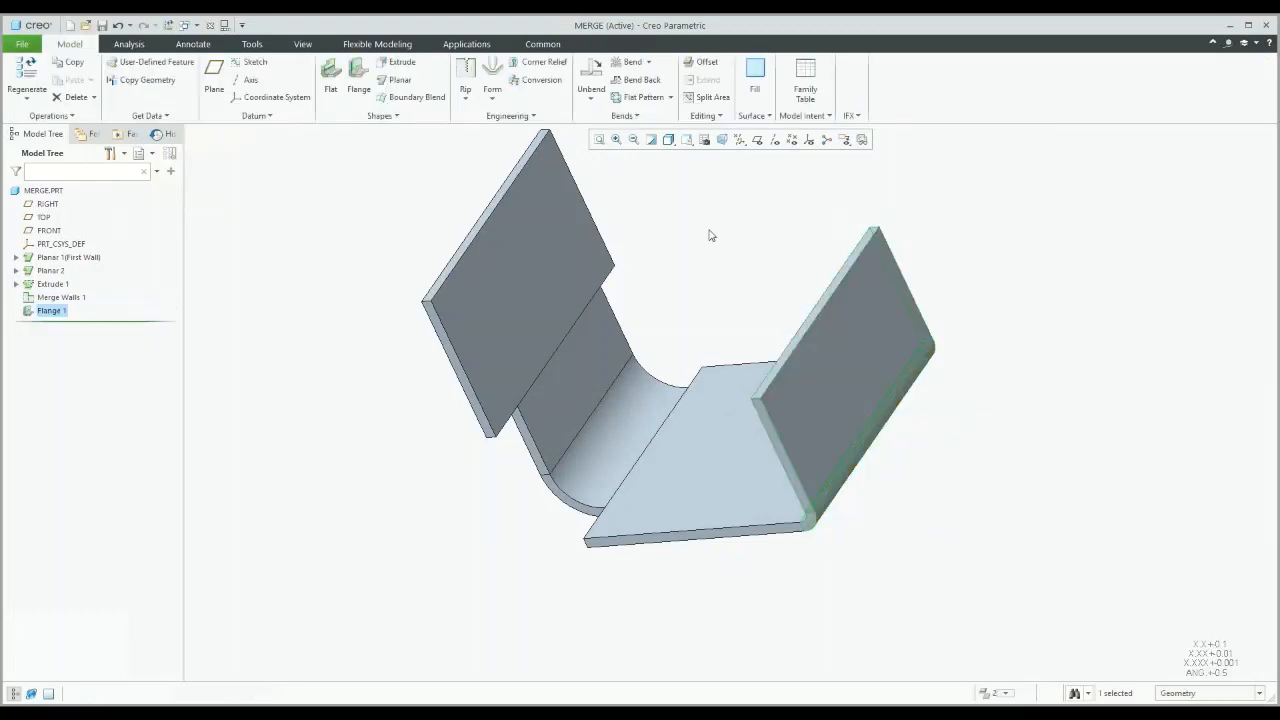
left_click(331, 79)
left_click(745, 537)
middle_click_drag(728, 481, 666, 481, "shift")
scroll(703, 395, "up", 2)
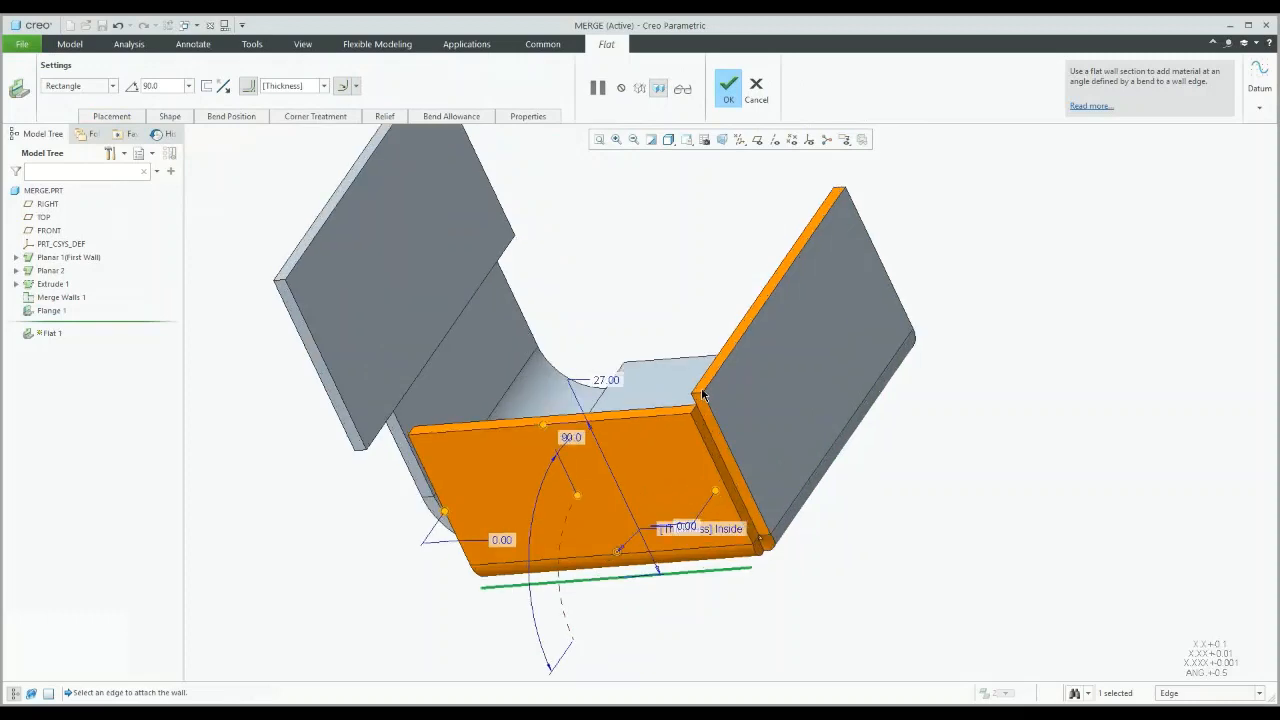
scroll(703, 395, "up", 4)
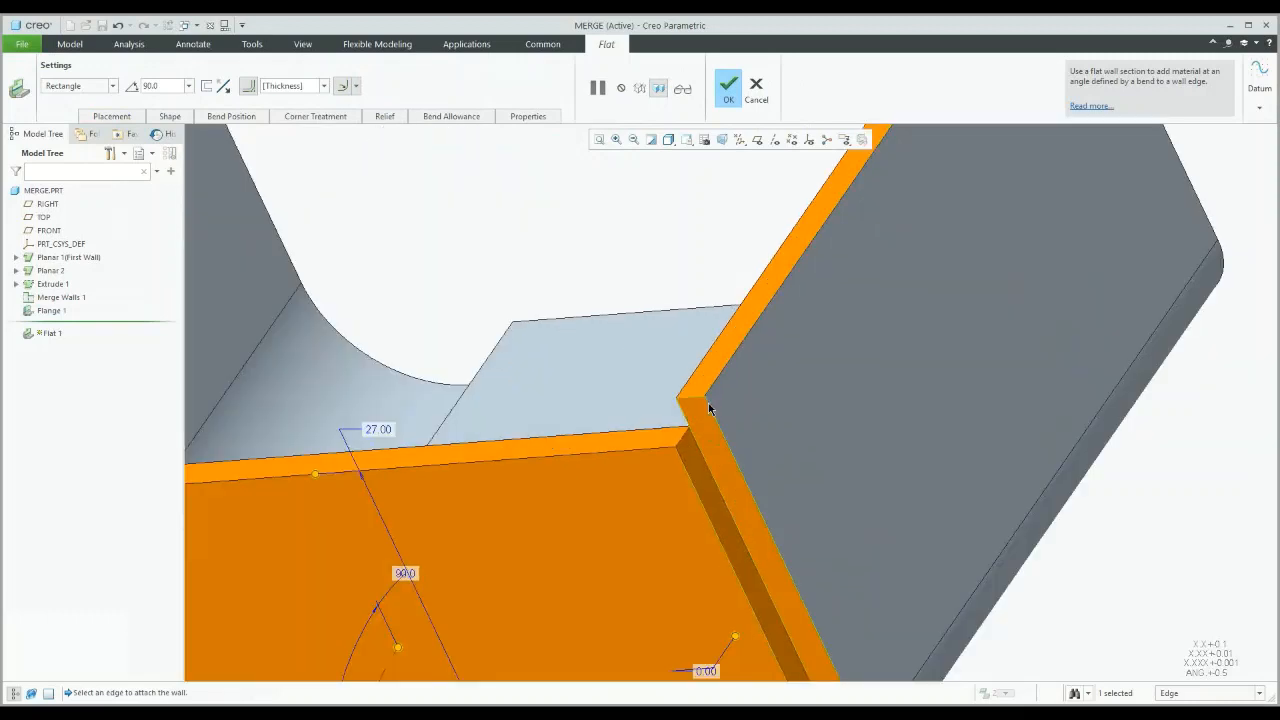
scroll(709, 408, "down", 1)
scroll(709, 408, "down", 2)
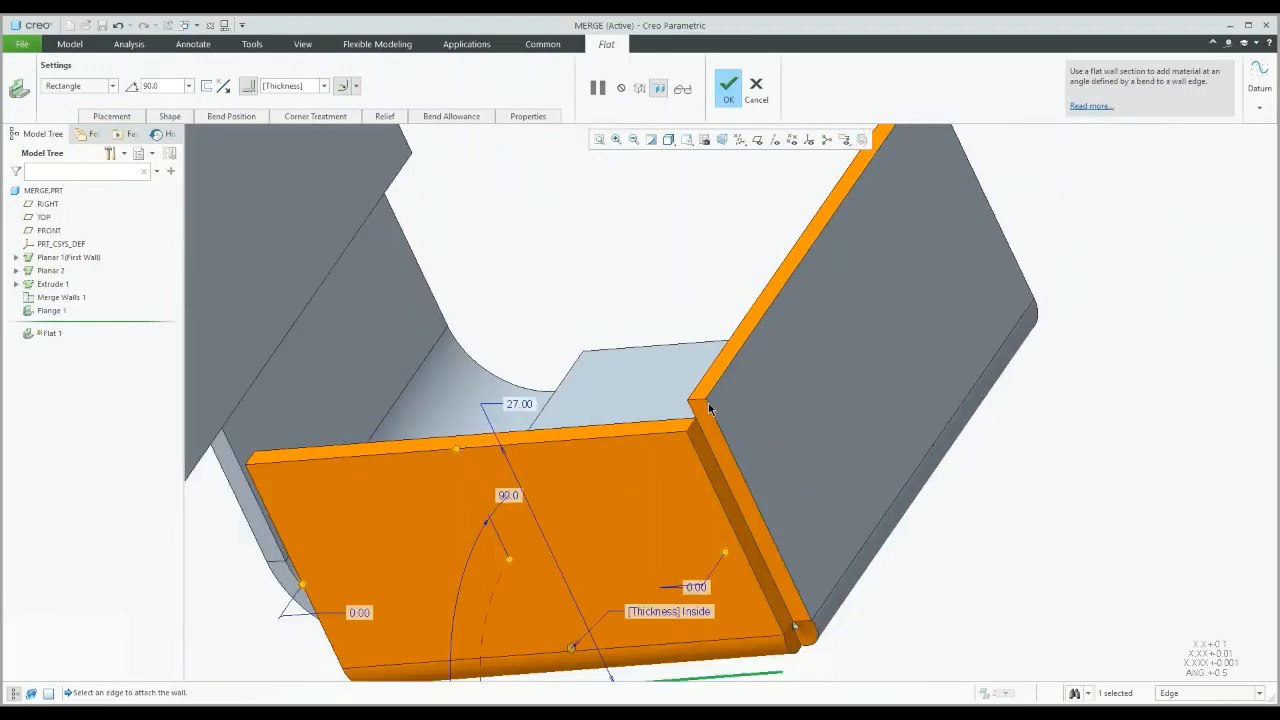
scroll(709, 408, "down", 1)
middle_click_drag(709, 408, 706, 374)
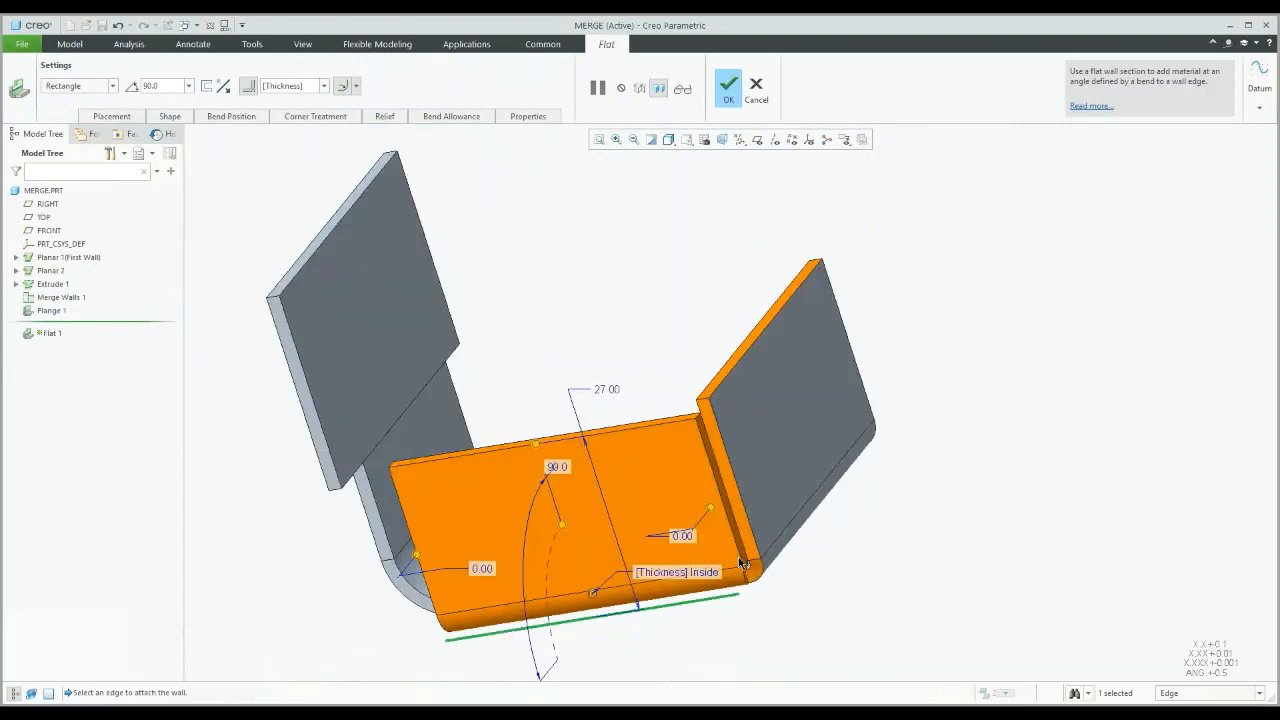
scroll(676, 444, "up", 3)
middle_click_drag(745, 570, 677, 445, "shift")
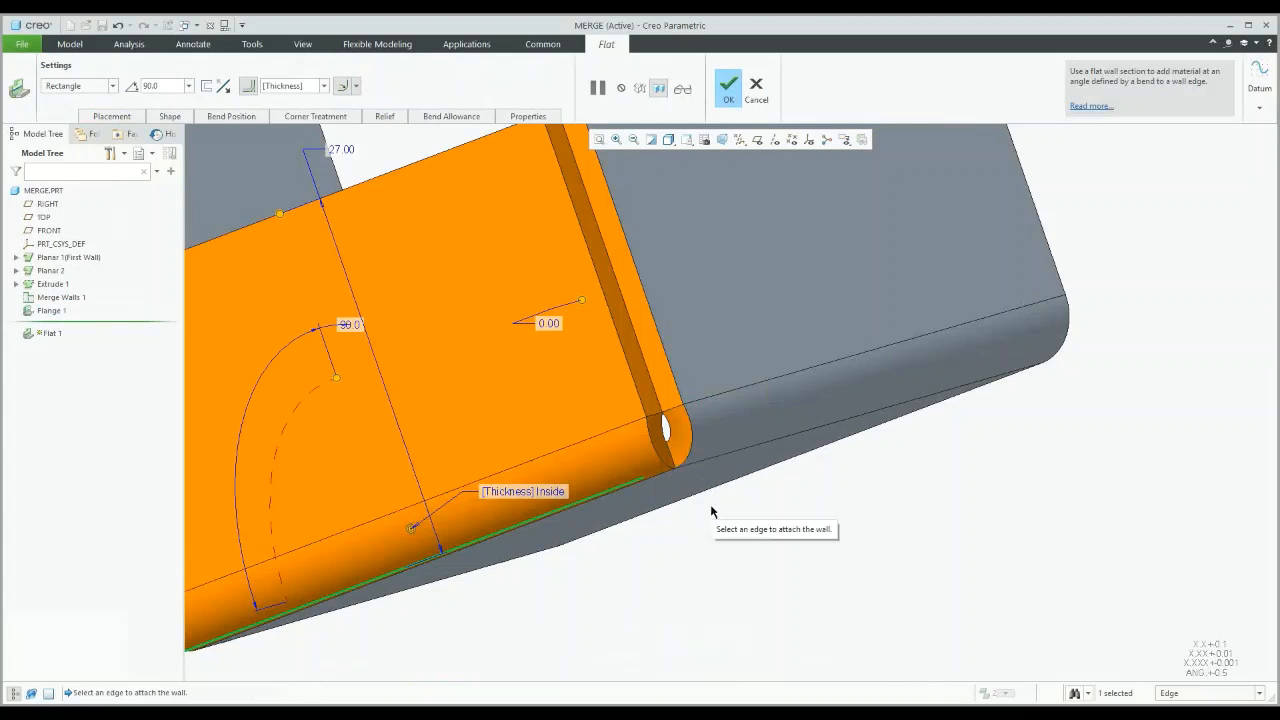
scroll(711, 510, "down", 2)
scroll(711, 512, "down", 2)
middle_click_drag(709, 509, 697, 376)
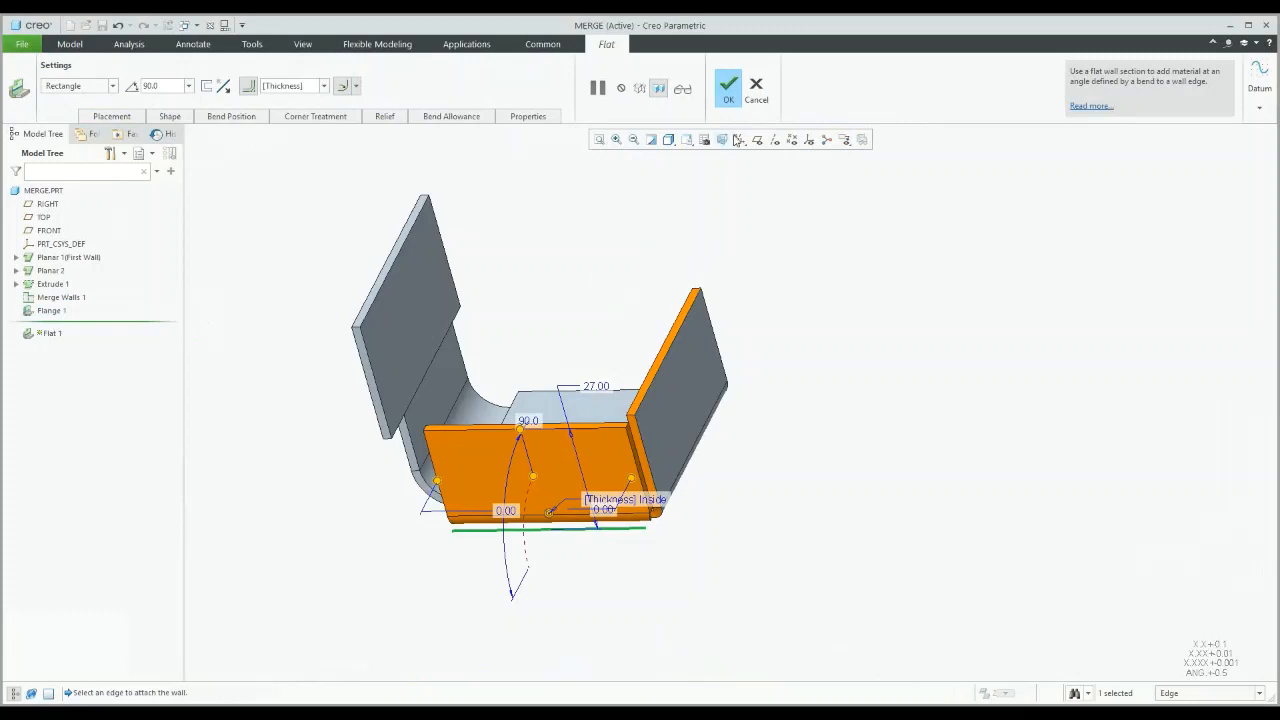
left_click(757, 88)
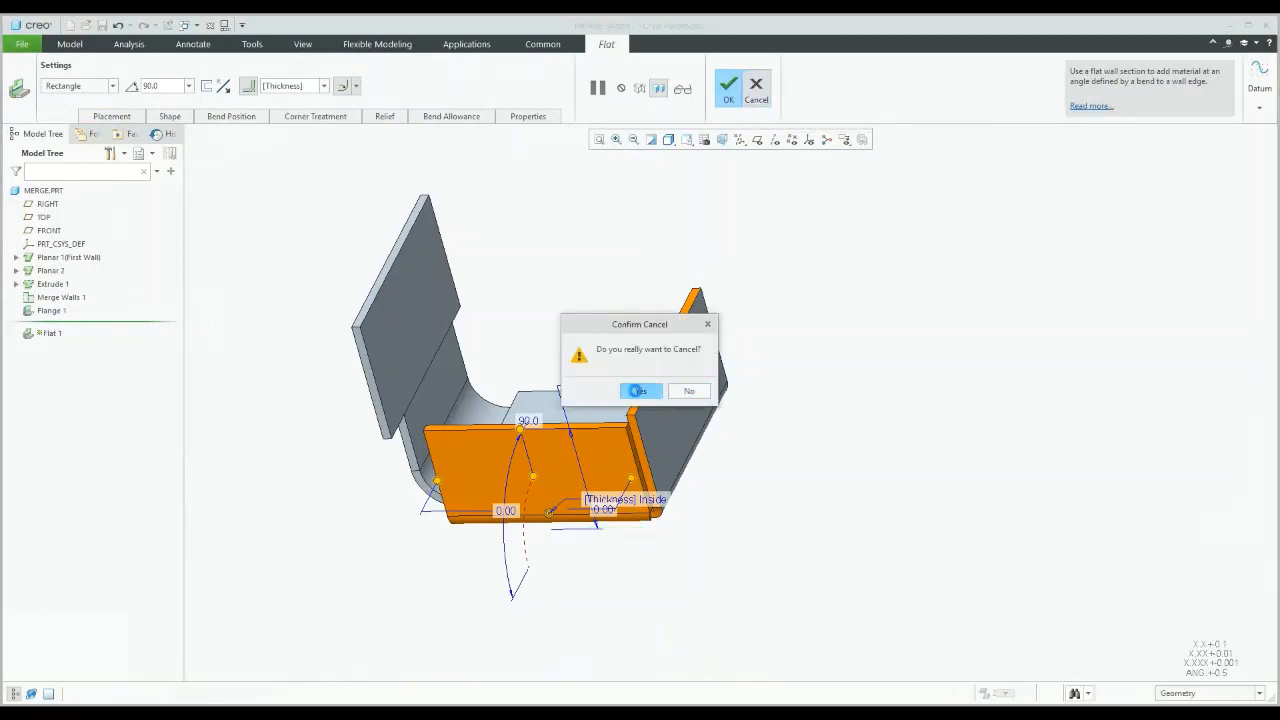
left_click(641, 394)
left_click(627, 311)
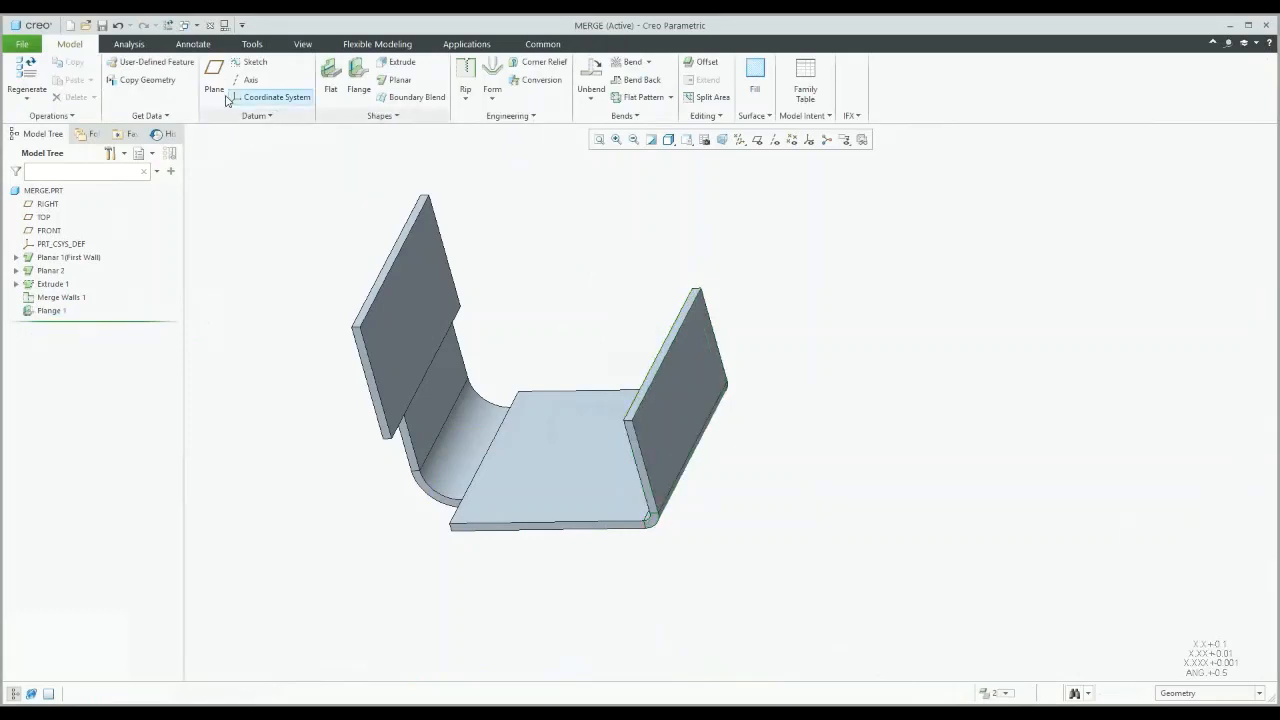
Step: Switch to PRIMITIVE_LATTICE.PRT, try setting Lattice 3 to Custom type, then cancel the edit
left_click(185, 25)
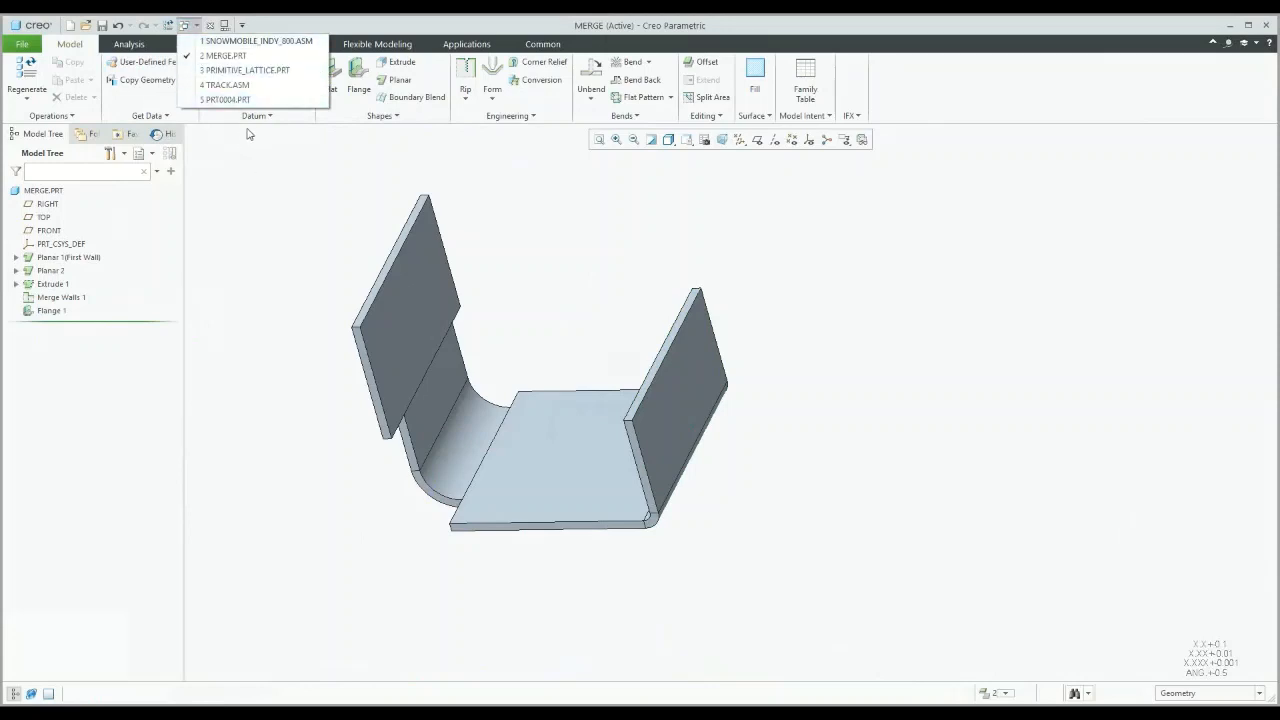
left_click(229, 70)
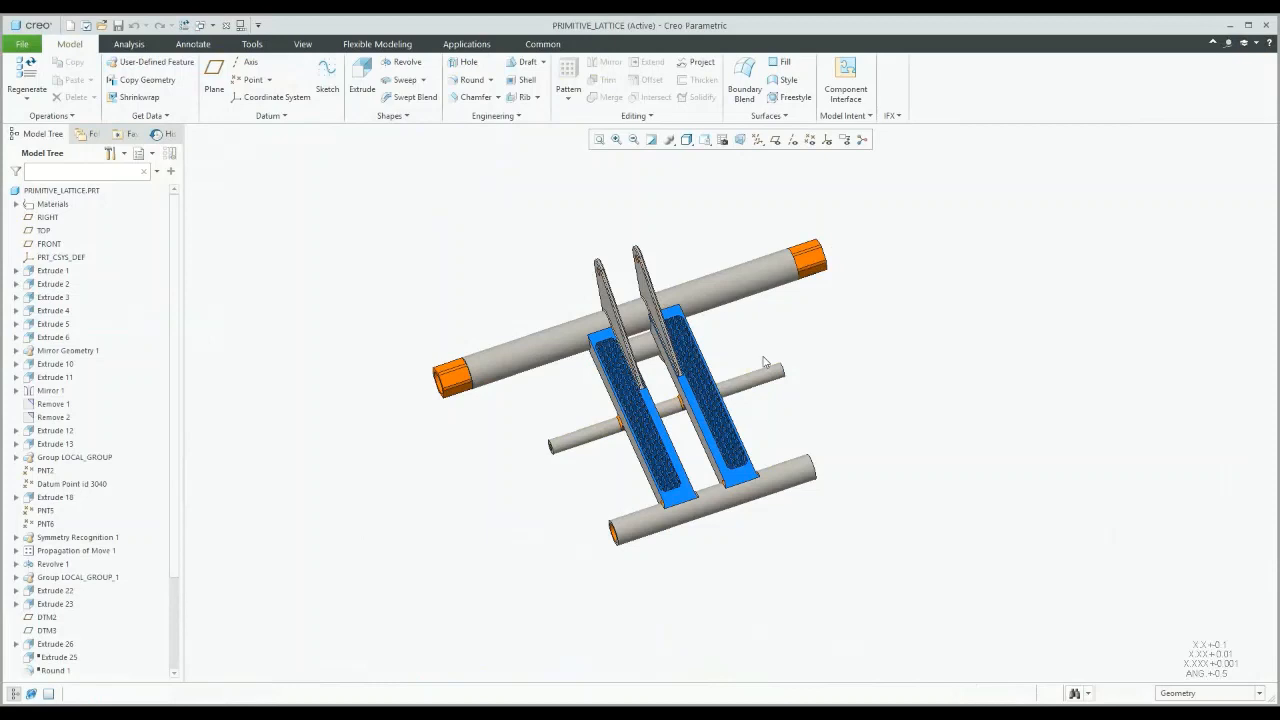
scroll(162, 572, "down", 3)
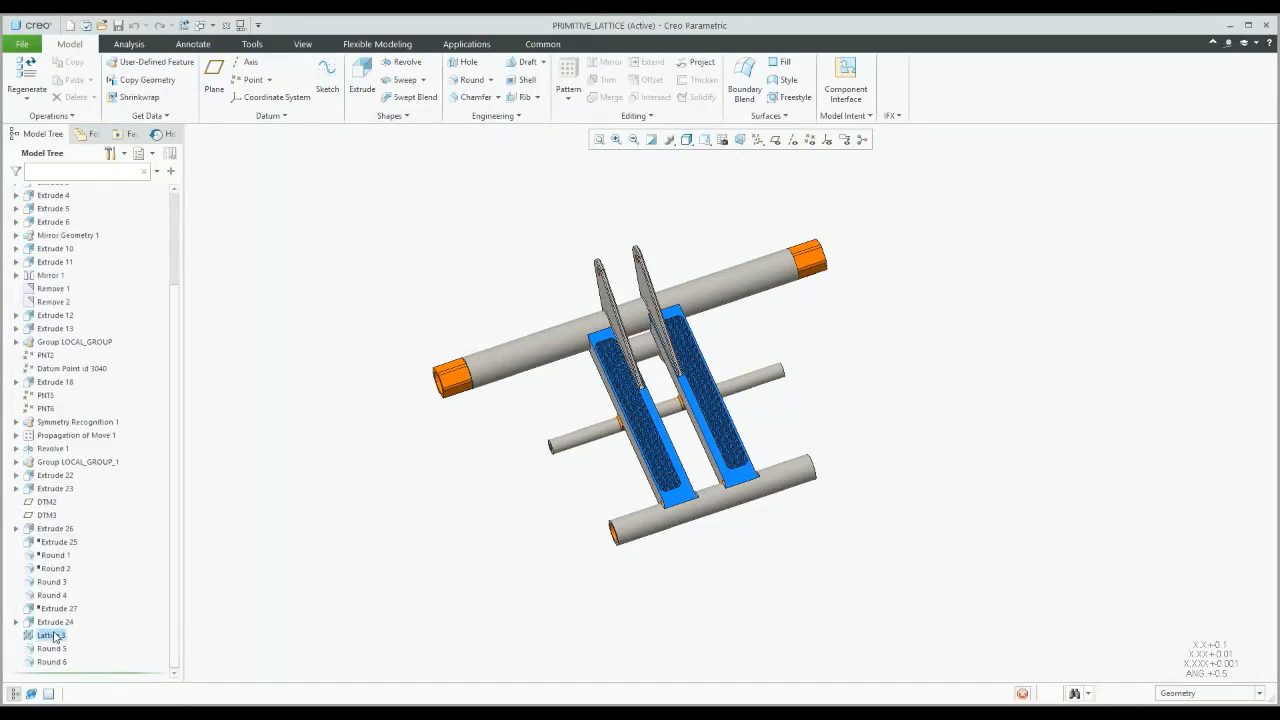
left_click(54, 636)
left_click(79, 570)
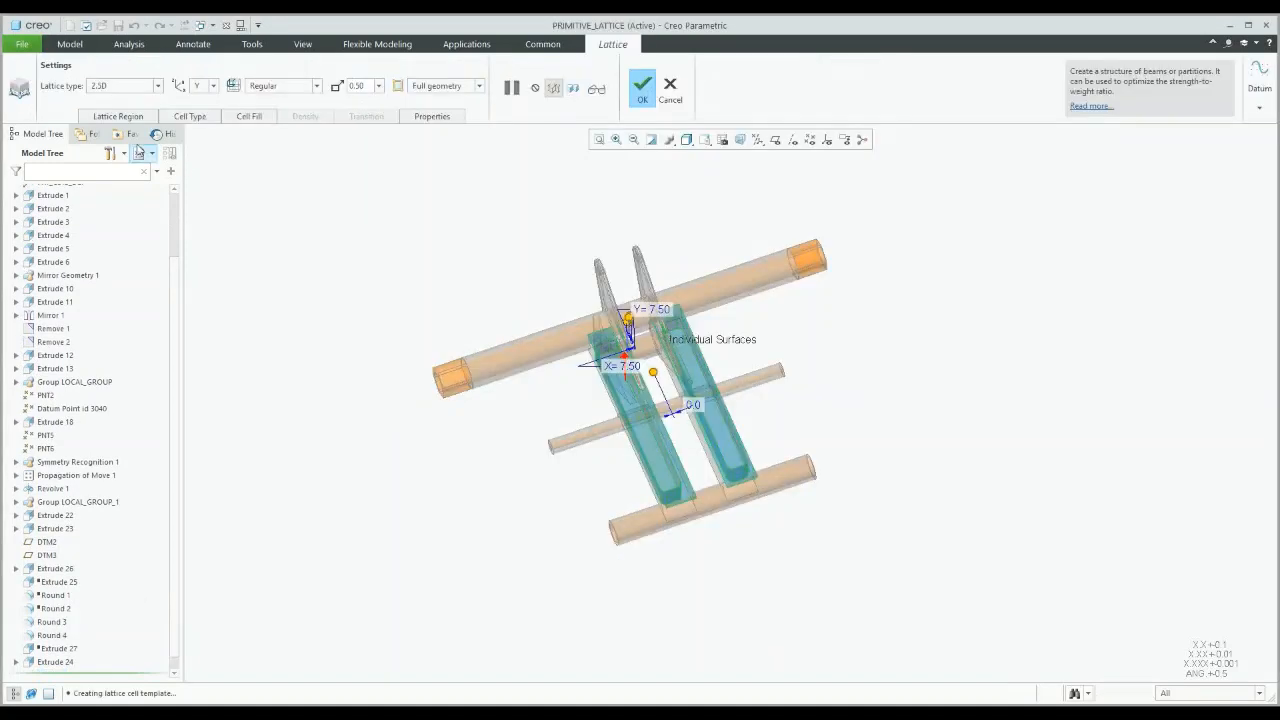
left_click(158, 86)
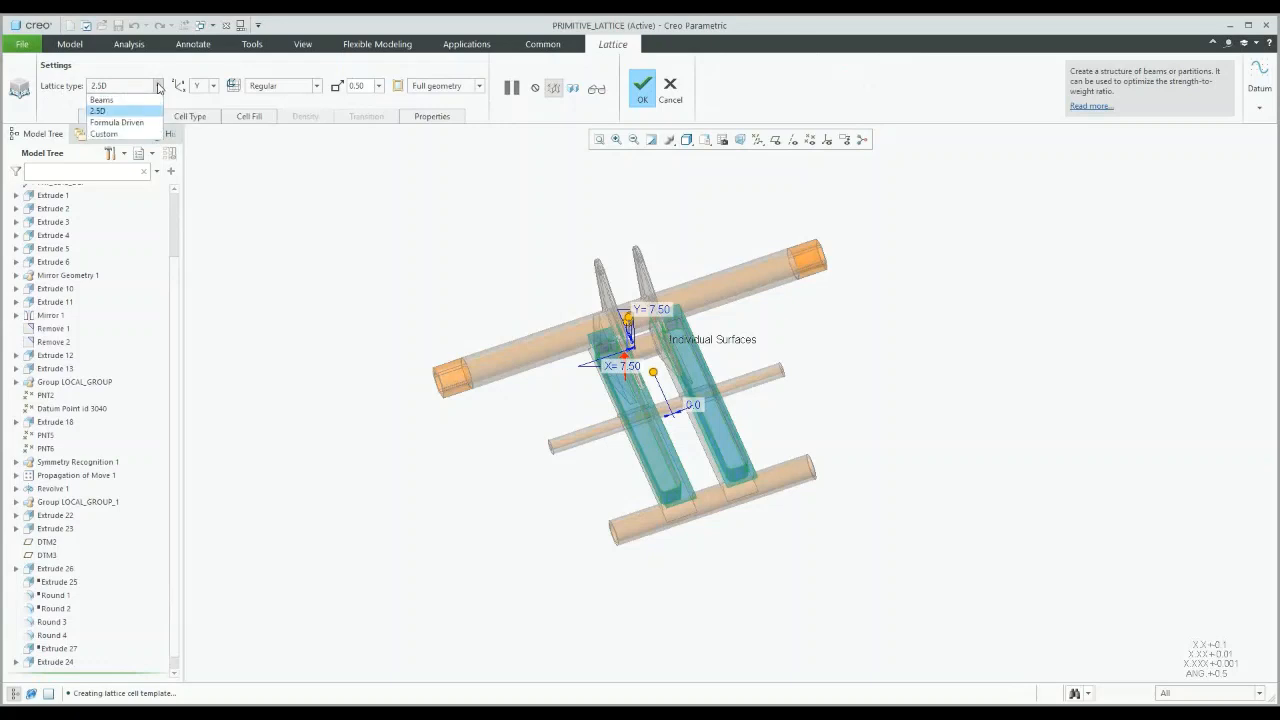
left_click(104, 134)
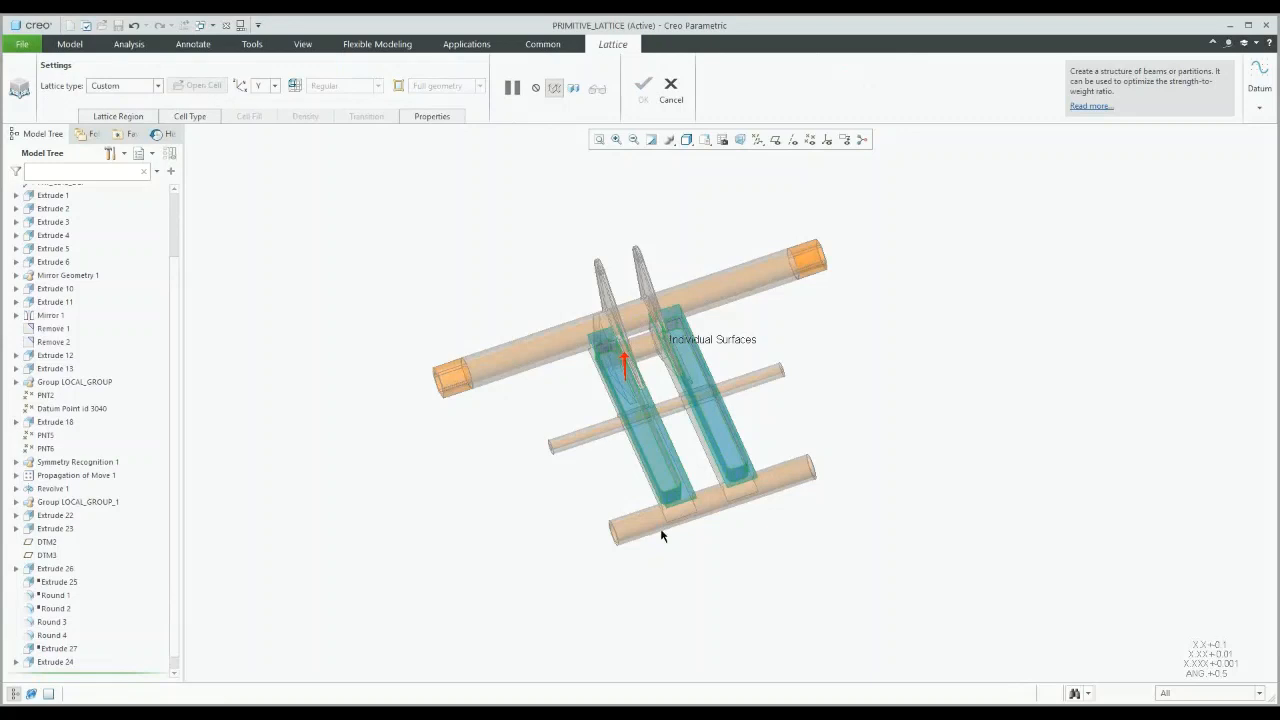
left_click(672, 90)
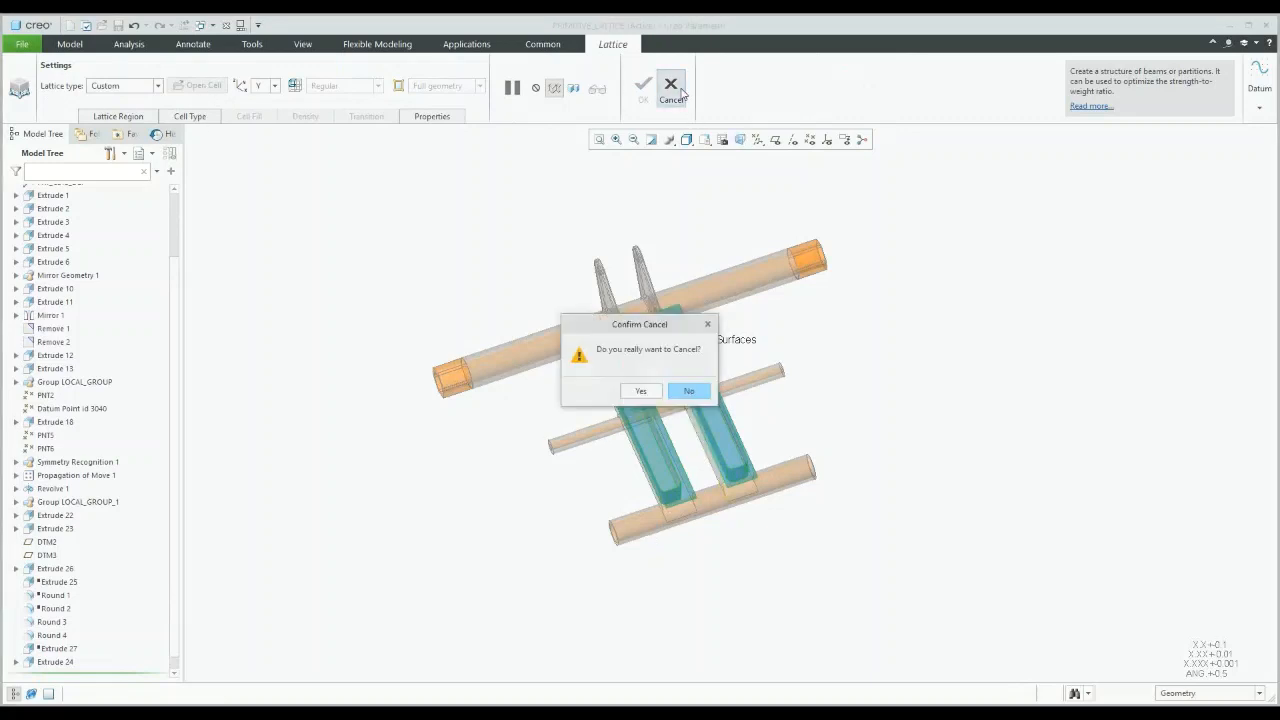
left_click(641, 392)
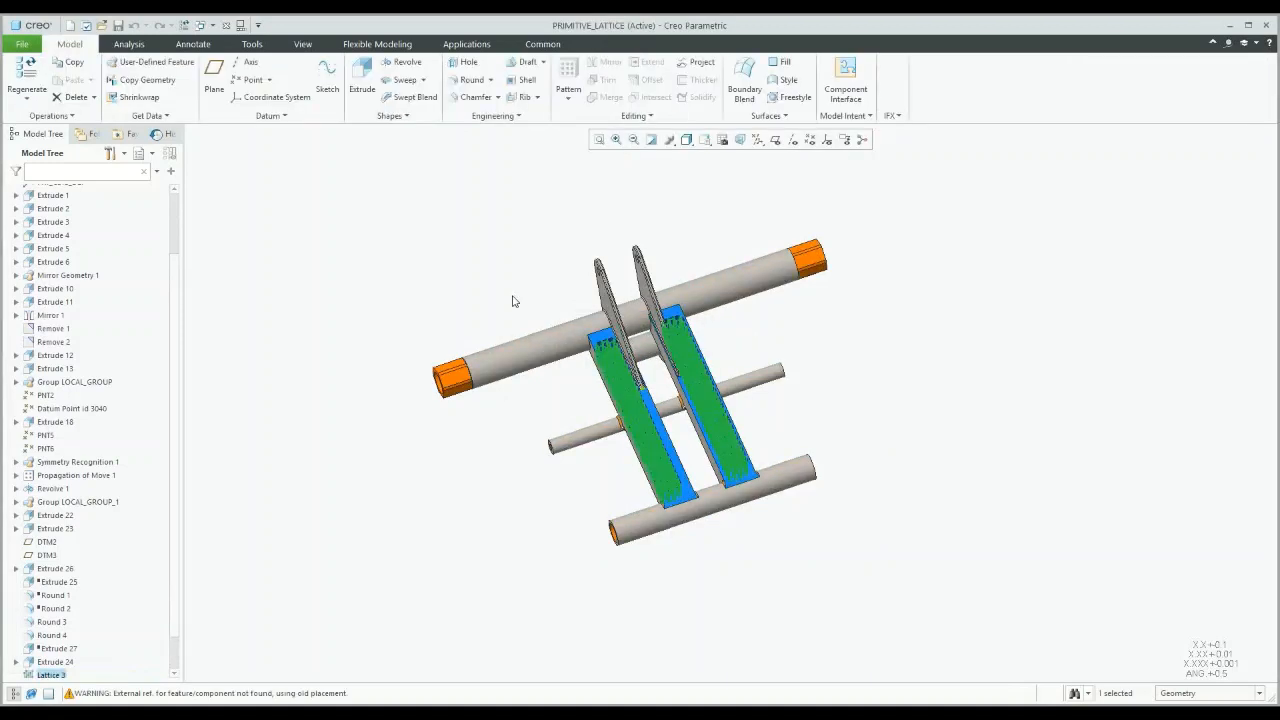
Step: Start a new Custom lattice and preview the custom_lat cell part without opening it
left_click(496, 115)
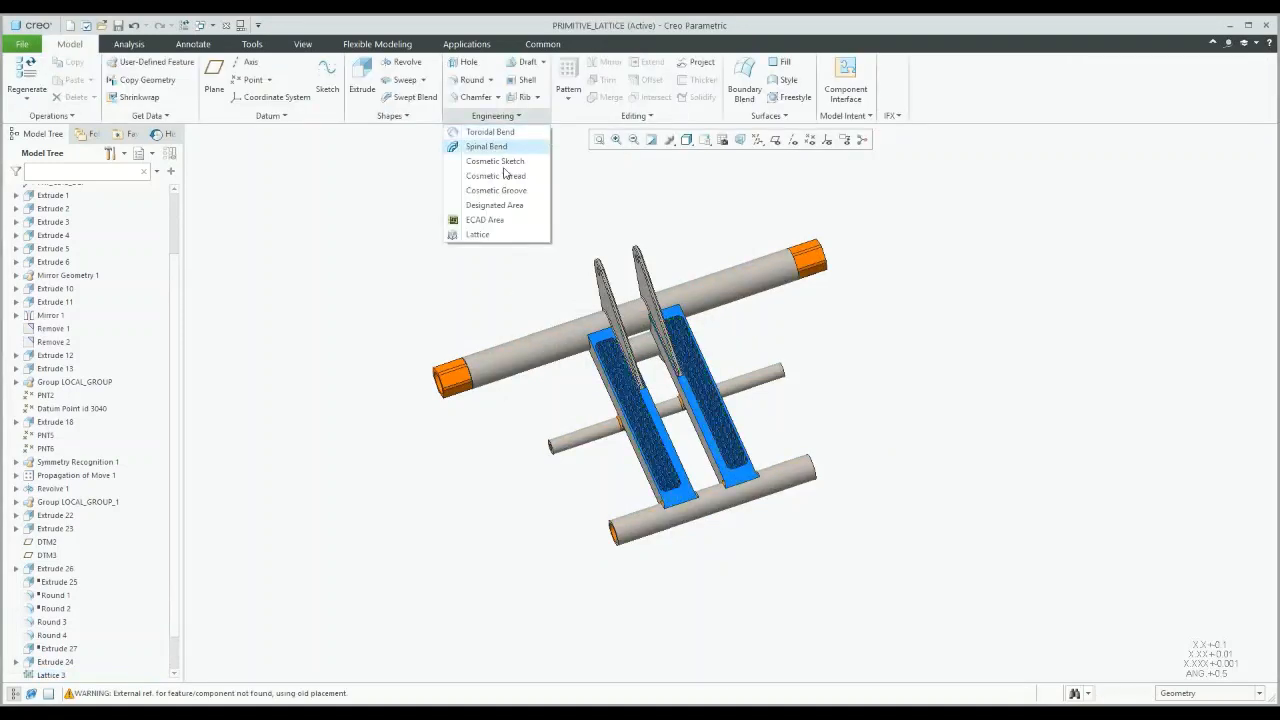
left_click(474, 234)
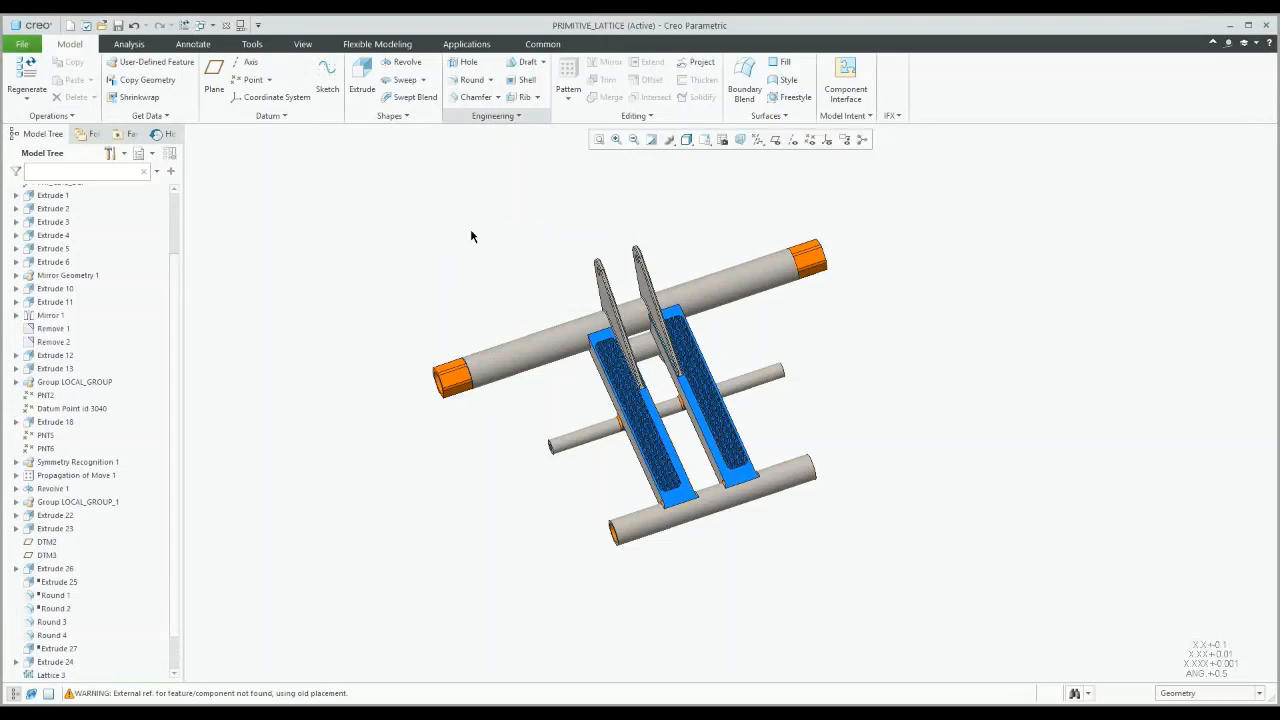
left_click(124, 86)
left_click(104, 134)
left_click(200, 86)
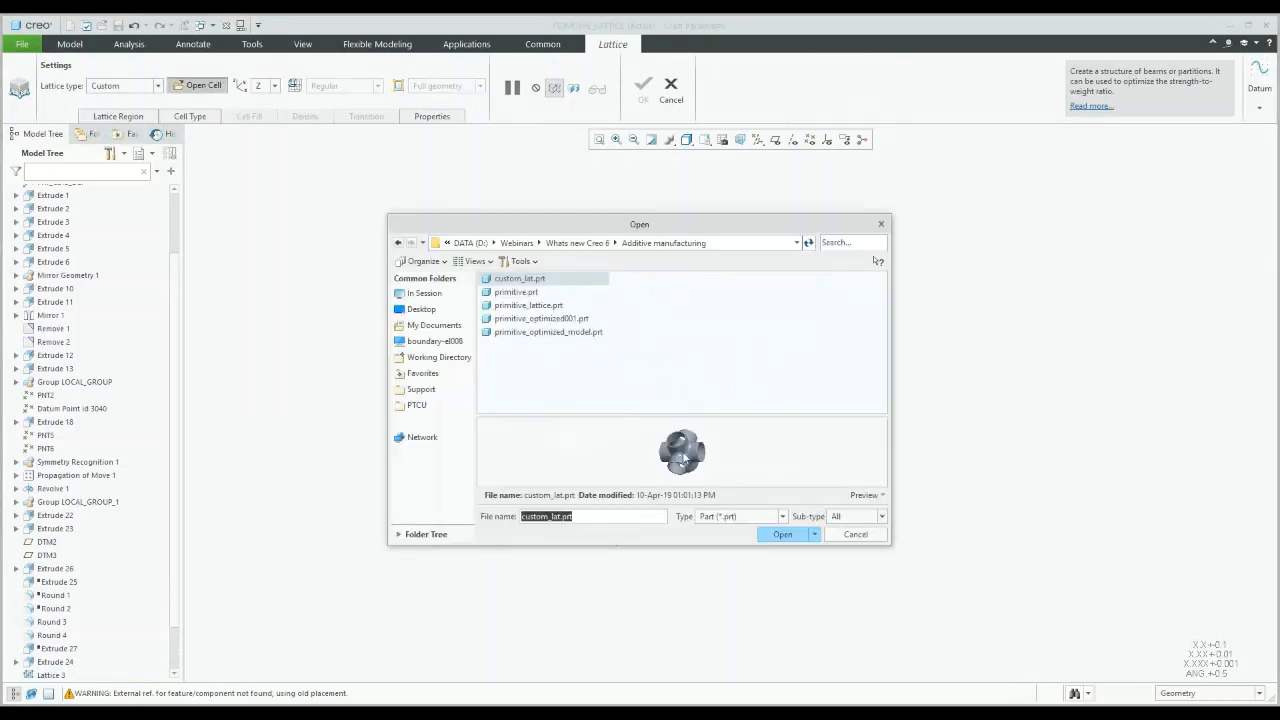
scroll(683, 457, "down", 5)
middle_click_drag(682, 450, 686, 560)
left_click_drag(679, 546, 675, 603)
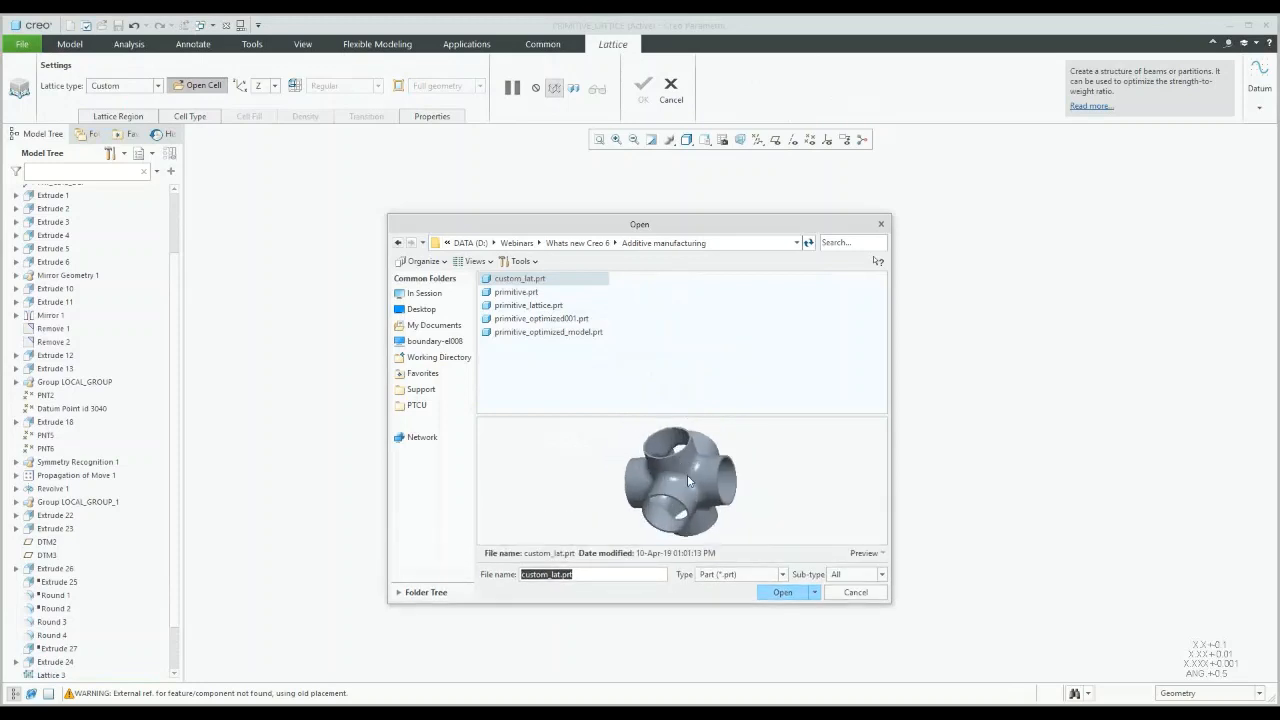
scroll(687, 476, "down", 3)
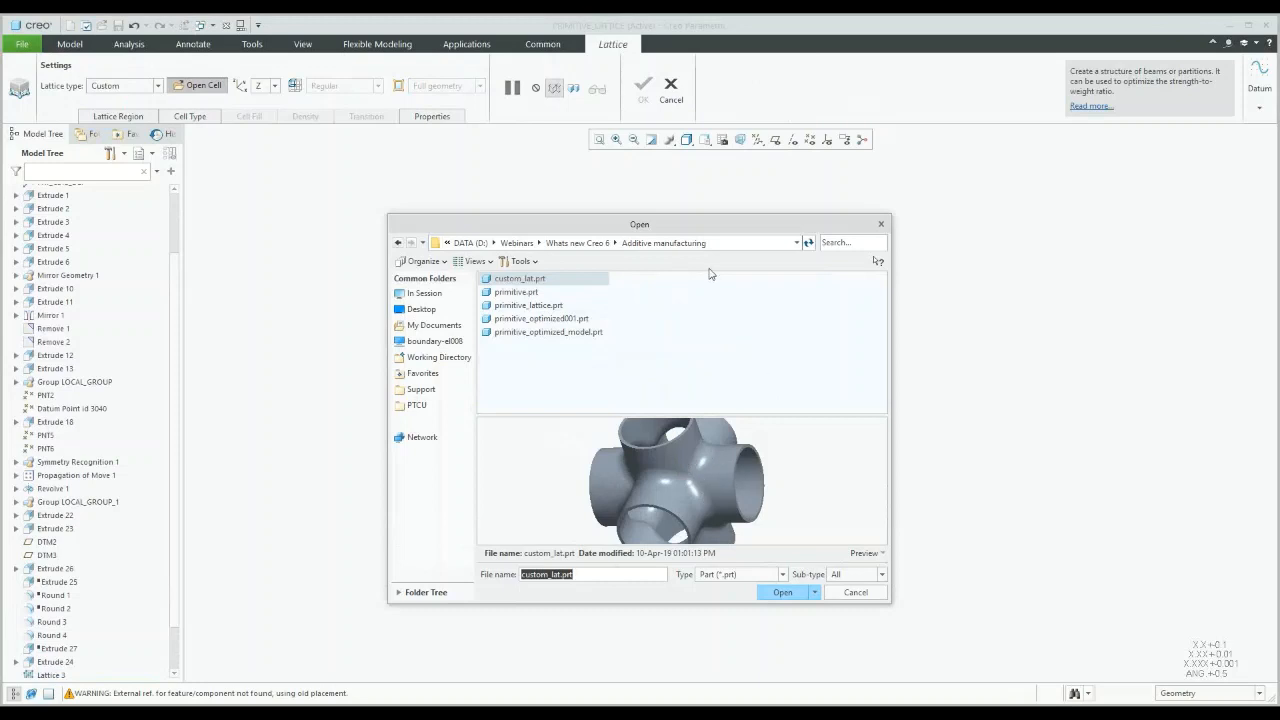
left_click_drag(714, 225, 464, 249)
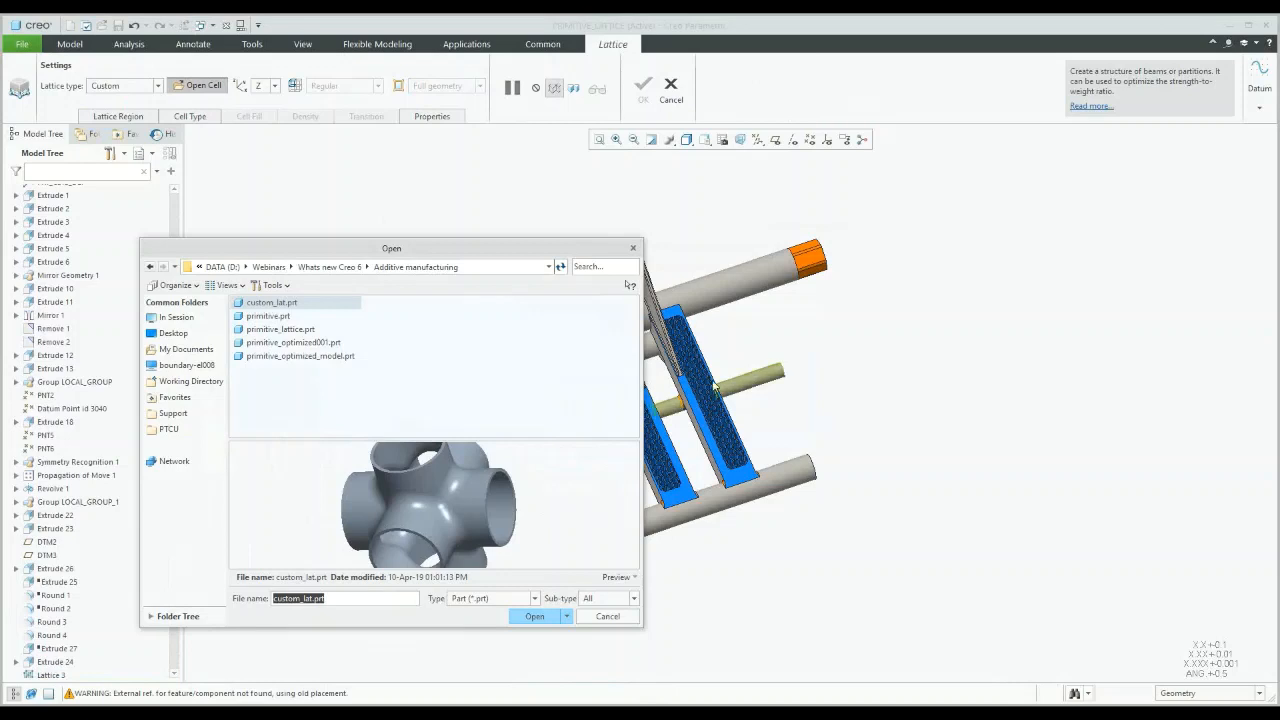
left_click(714, 388)
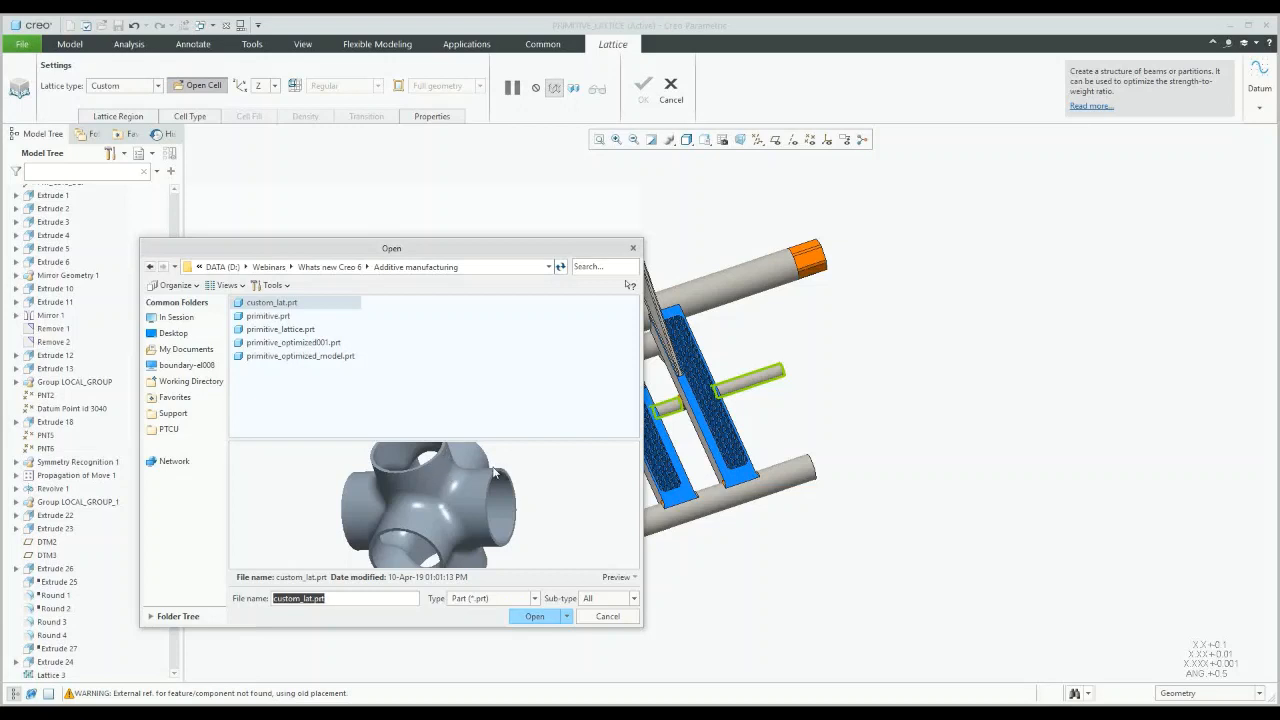
left_click(608, 616)
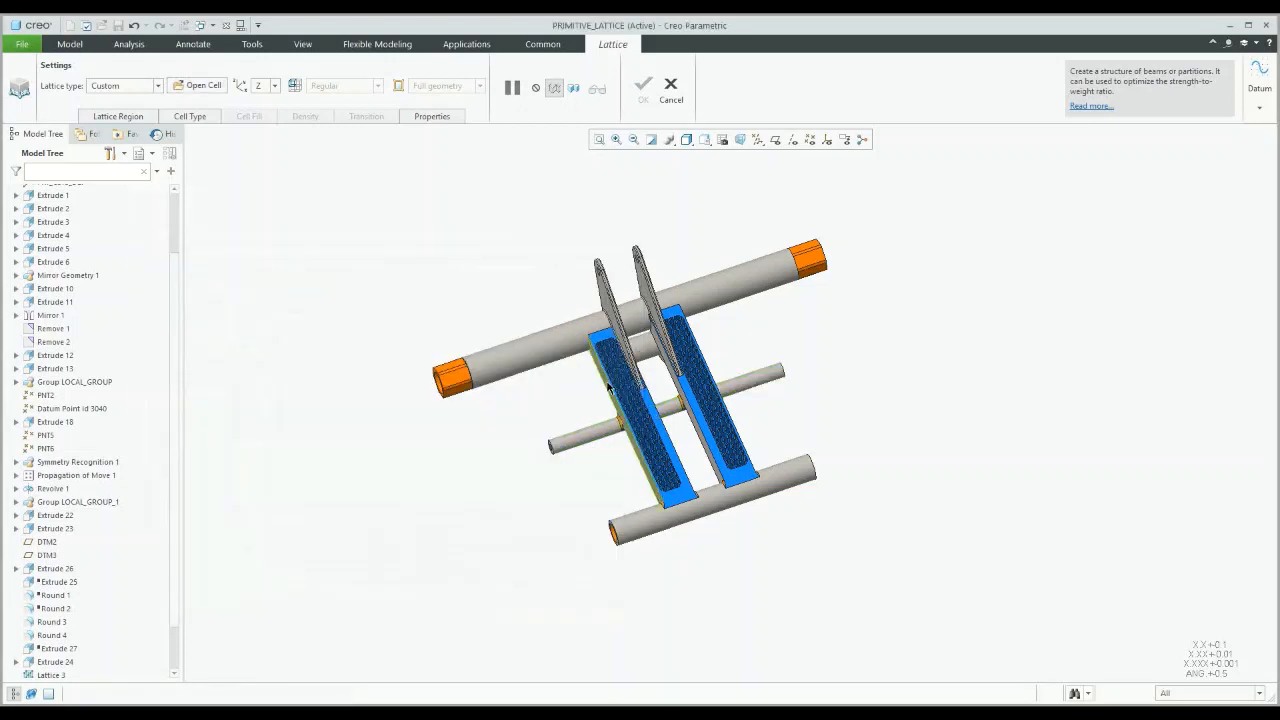
Step: Discard the new lattice and reopen Lattice 3 for editing
left_click(118, 116)
left_click(671, 84)
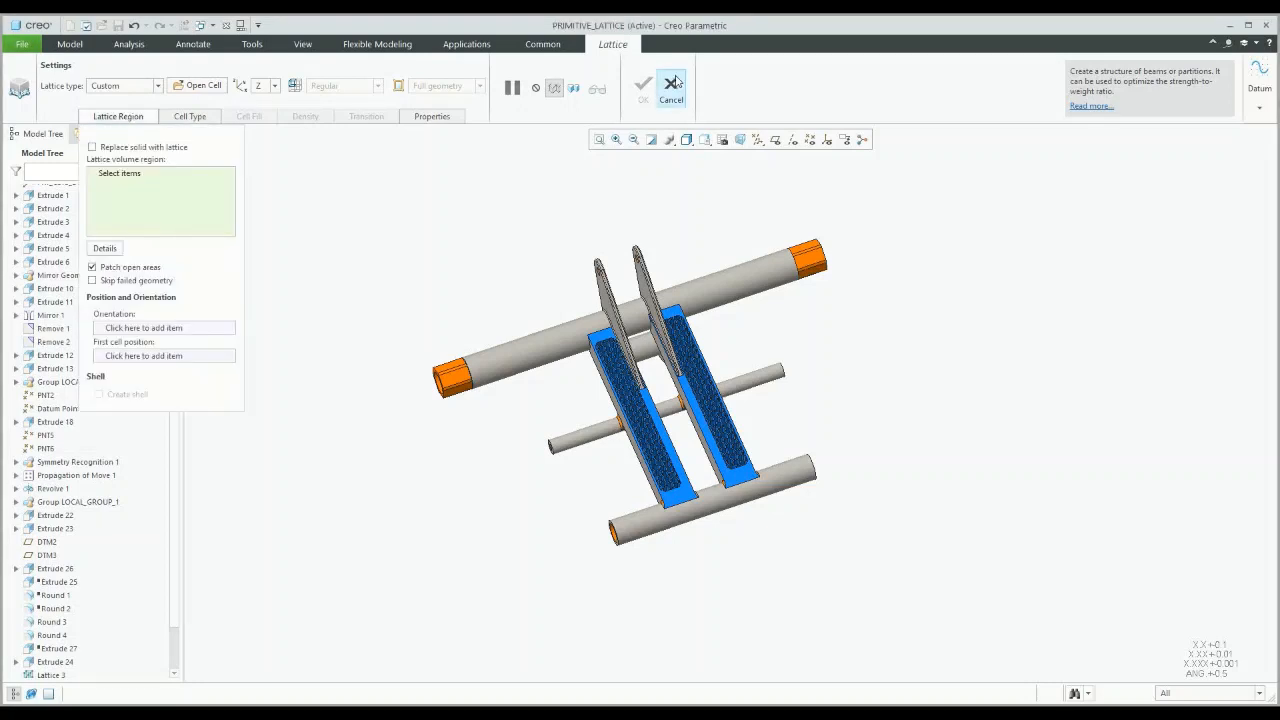
left_click(673, 84)
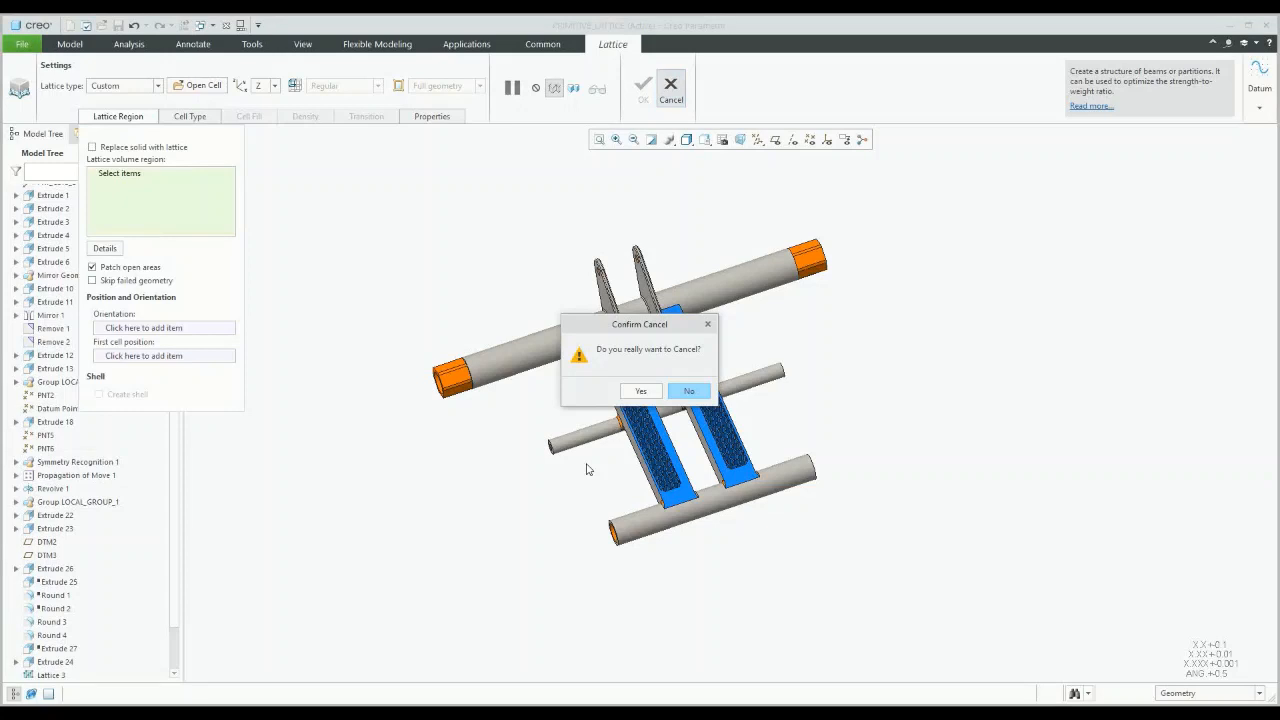
left_click(640, 391)
left_click(52, 670)
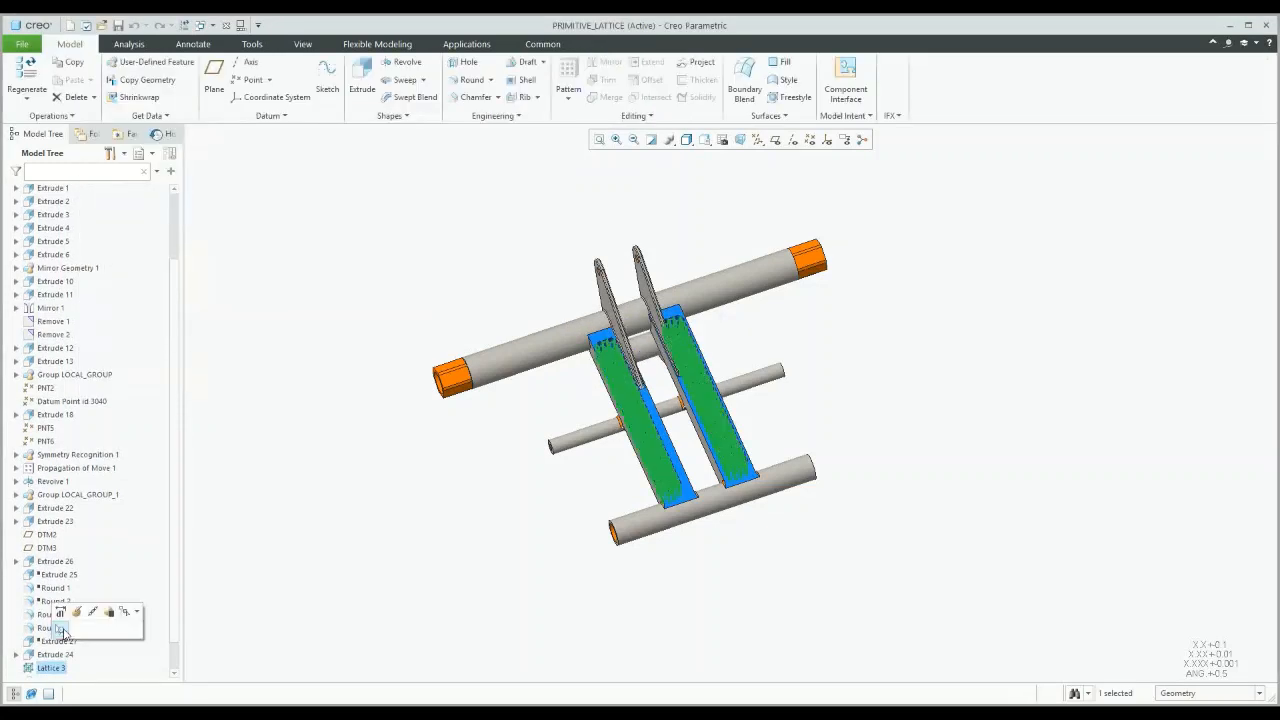
left_click(61, 611)
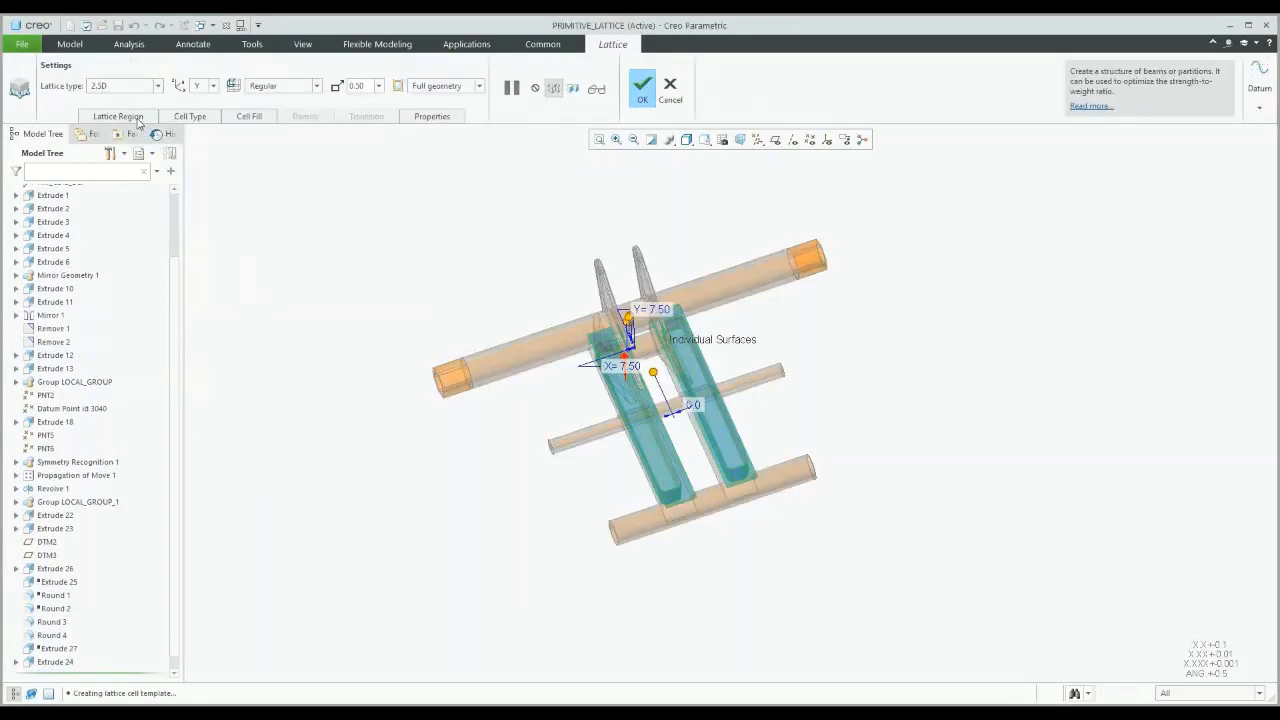
Step: Set the formula-driven cell function to Diamond with cell size 15 in X, Y and Z
left_click(186, 116)
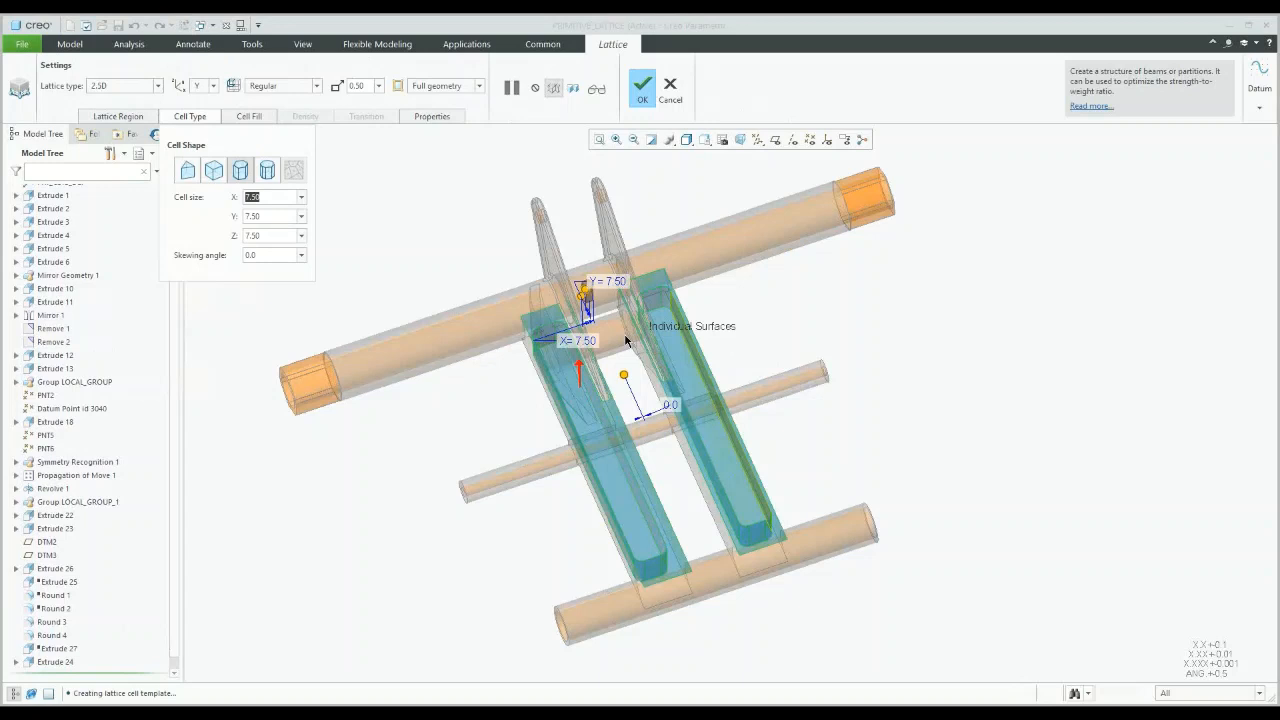
scroll(626, 341, "up", 5)
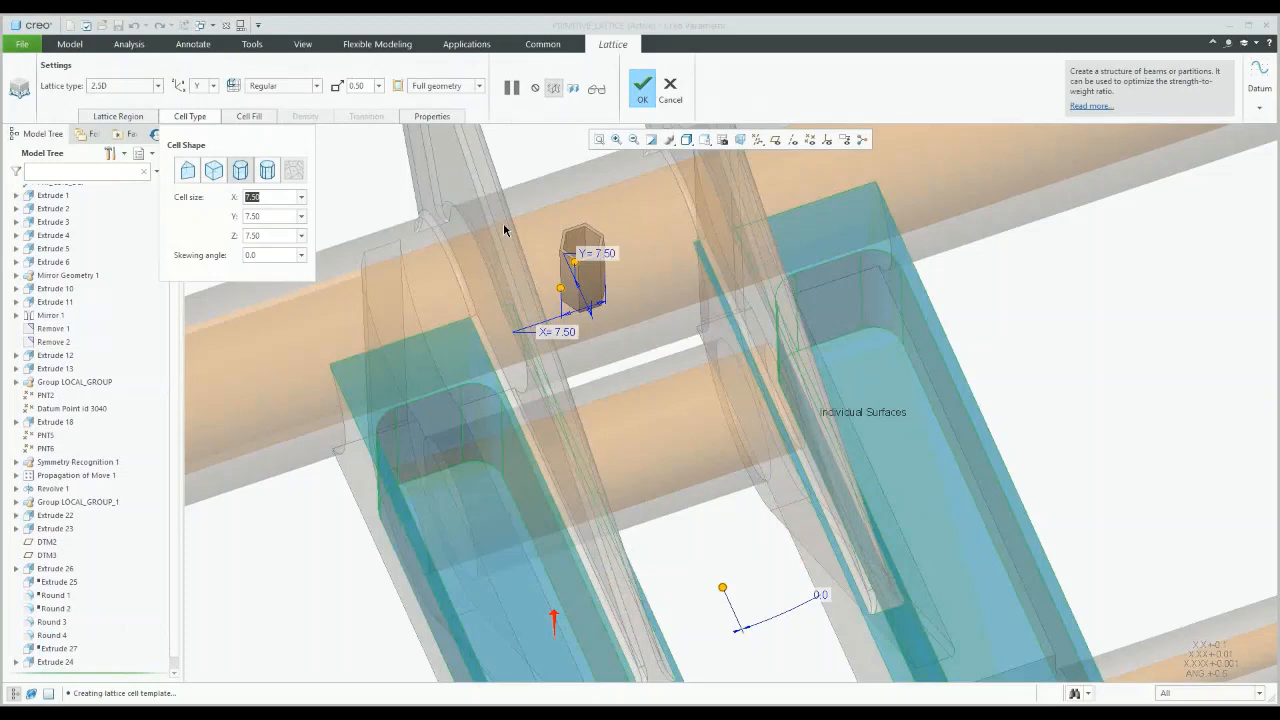
scroll(503, 222, "up", 1)
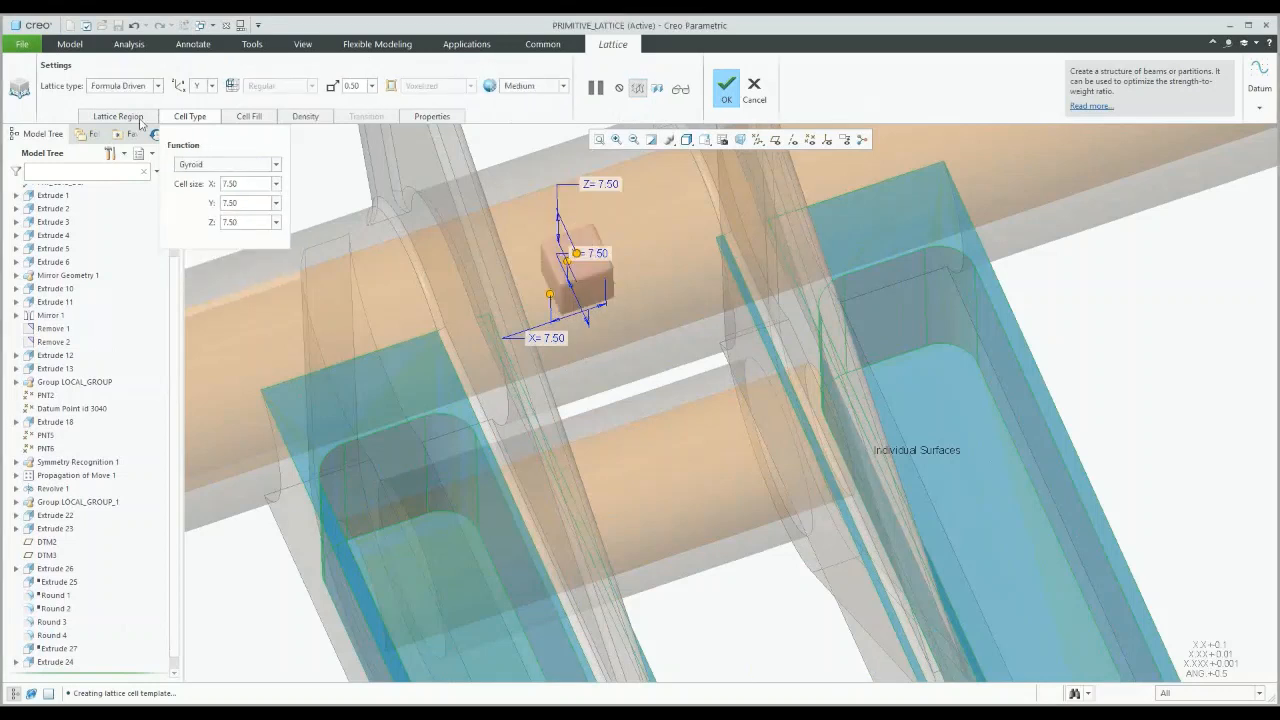
left_click(215, 164)
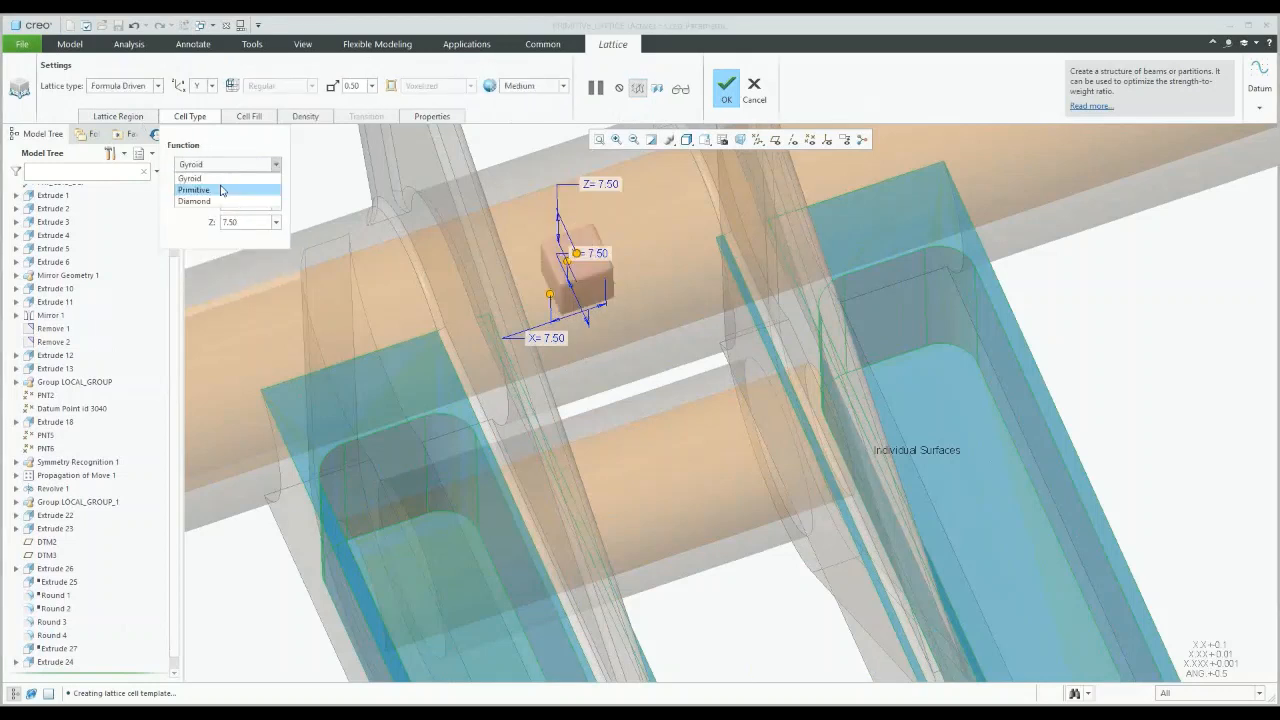
left_click(222, 190)
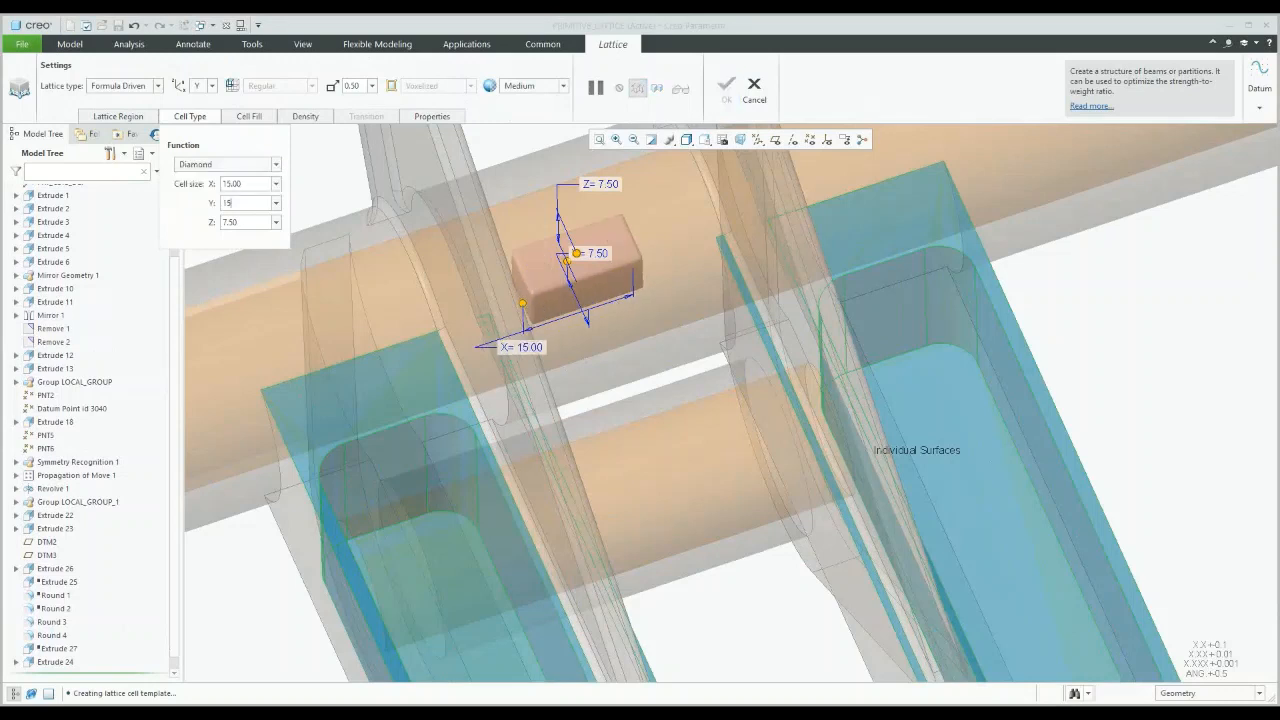
key("Tab")
type("15")
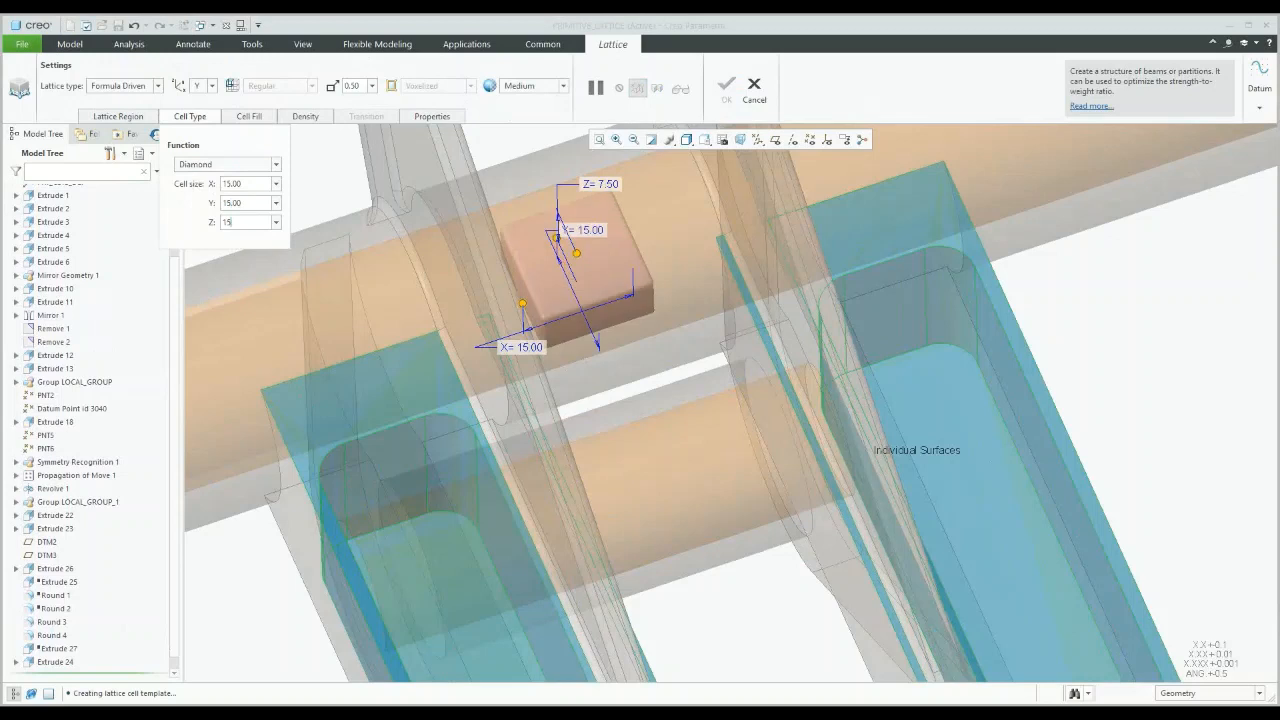
key("Return")
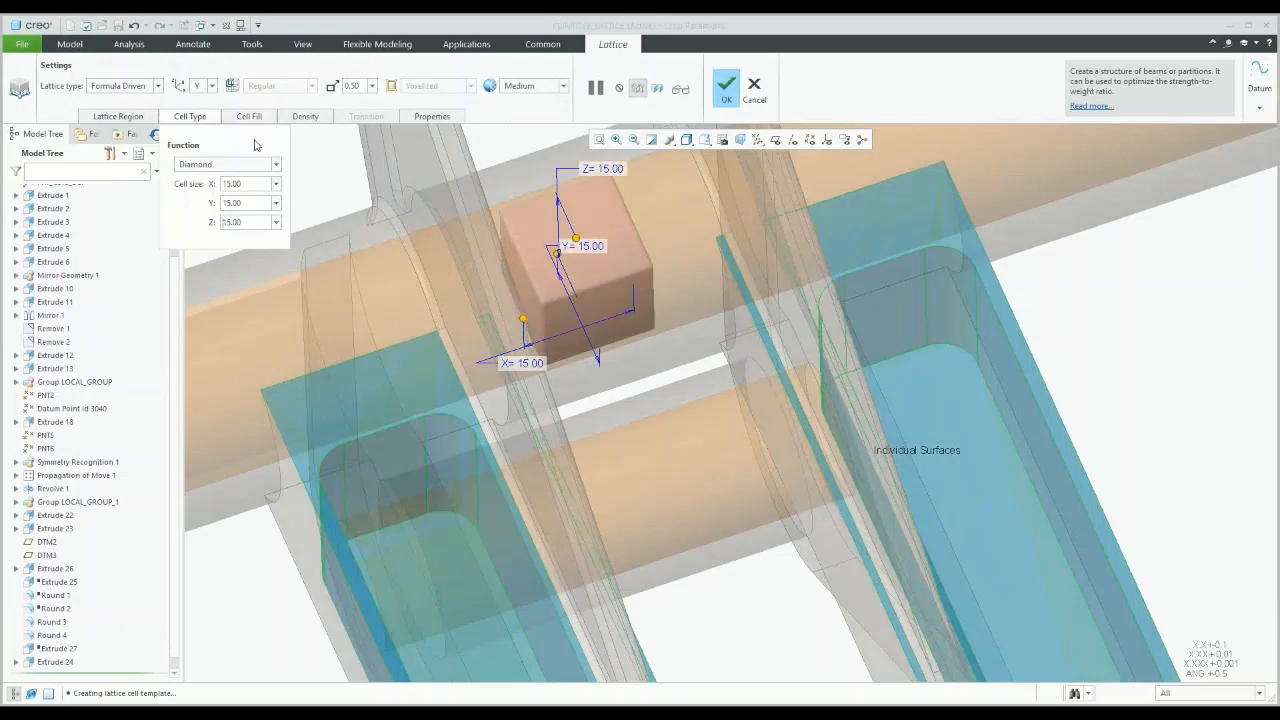
Step: Review the Cell Fill and Density settings, then resume to preview the lattice in both pads
left_click(249, 116)
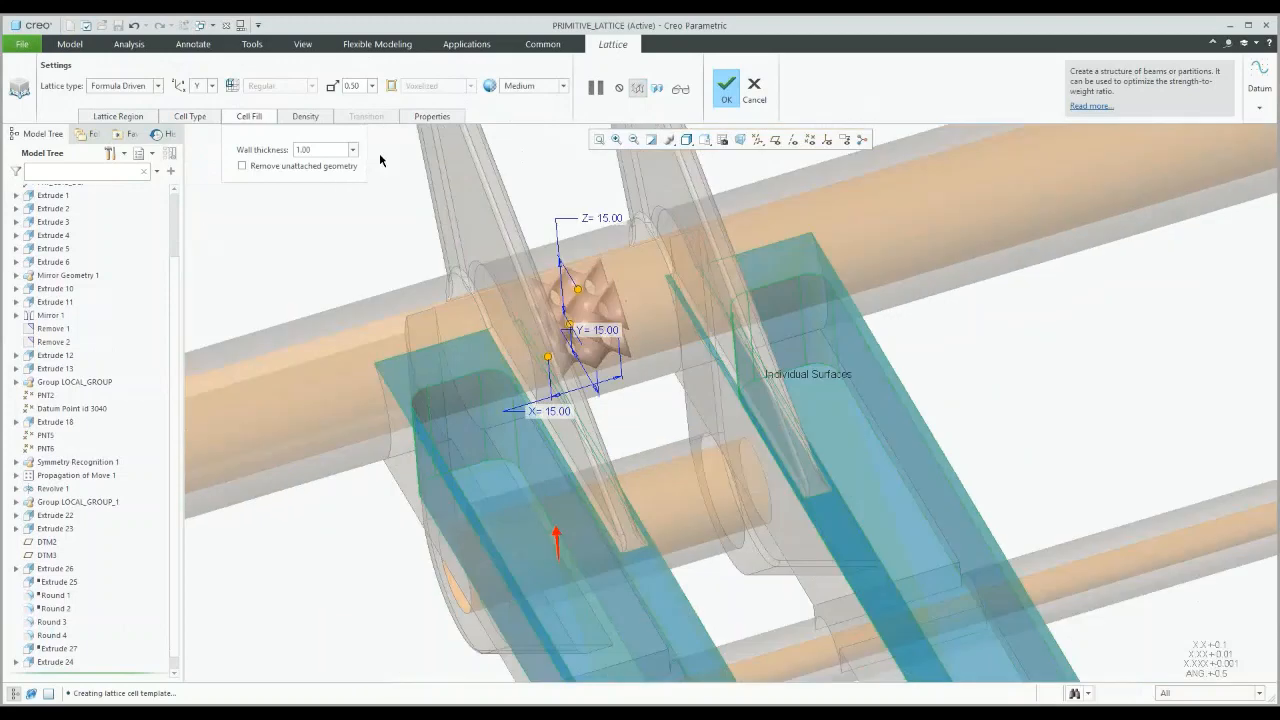
left_click(305, 116)
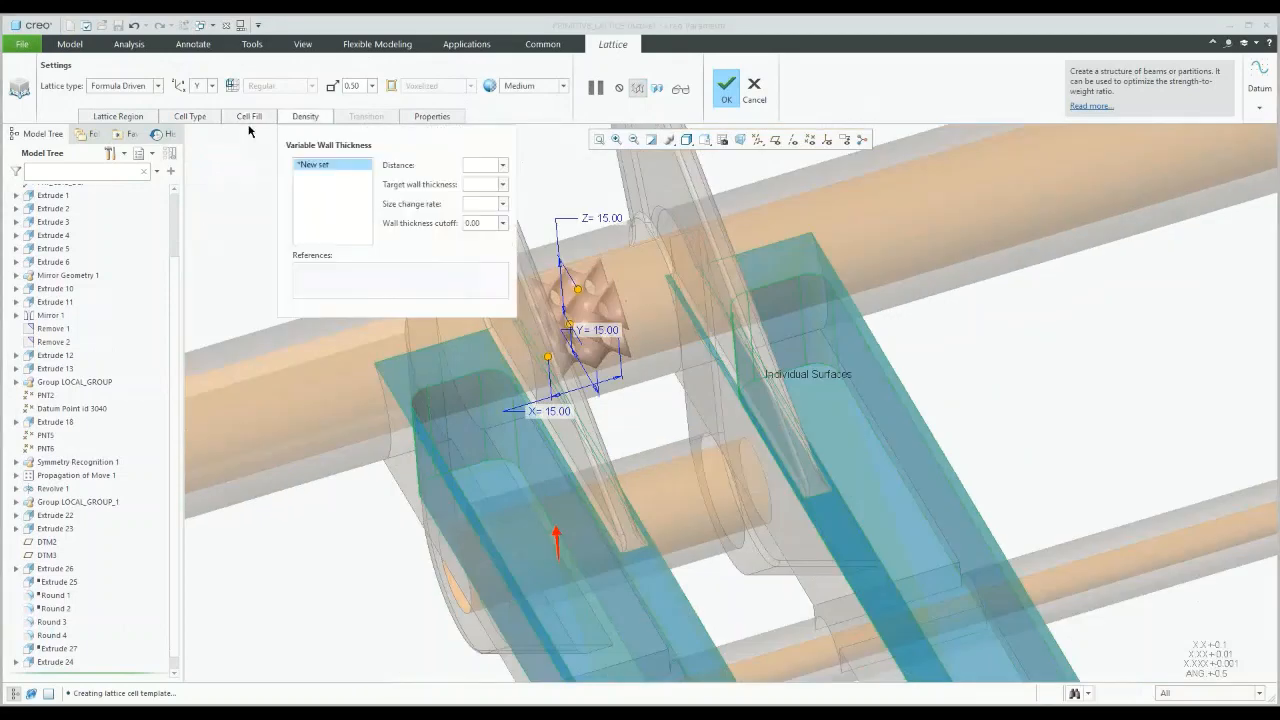
left_click(249, 117)
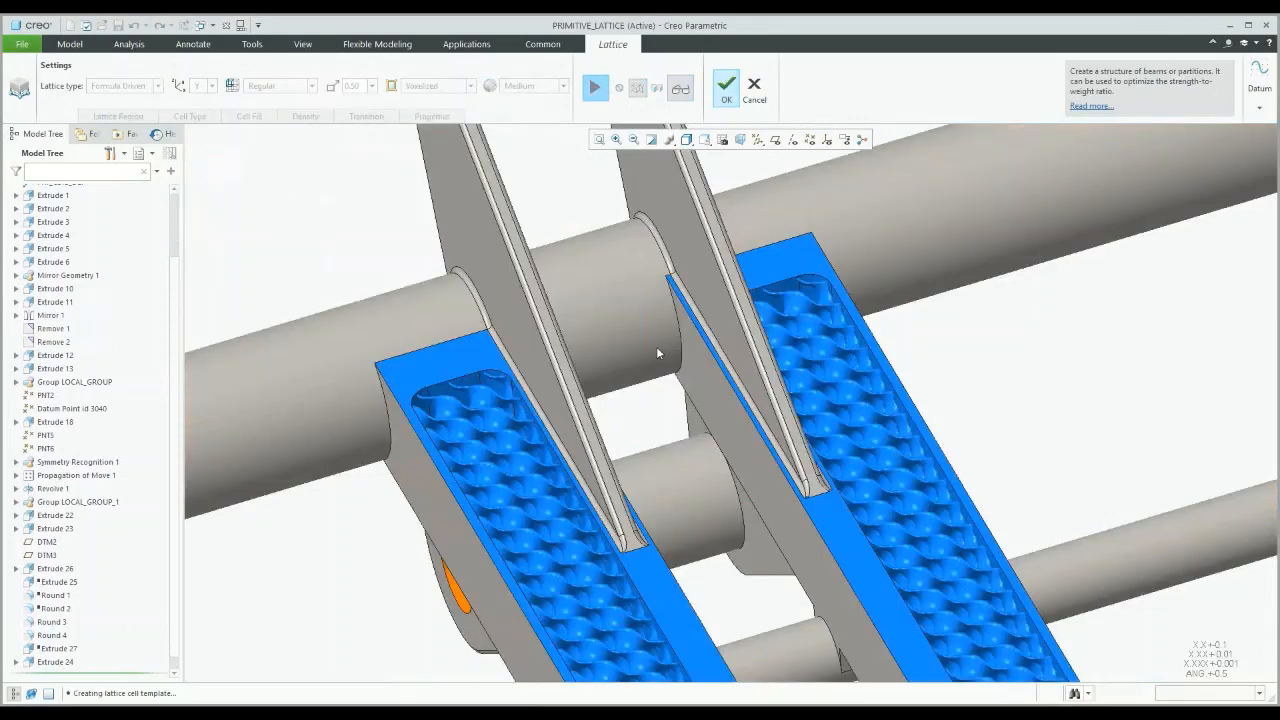
scroll(657, 353, "down", 2)
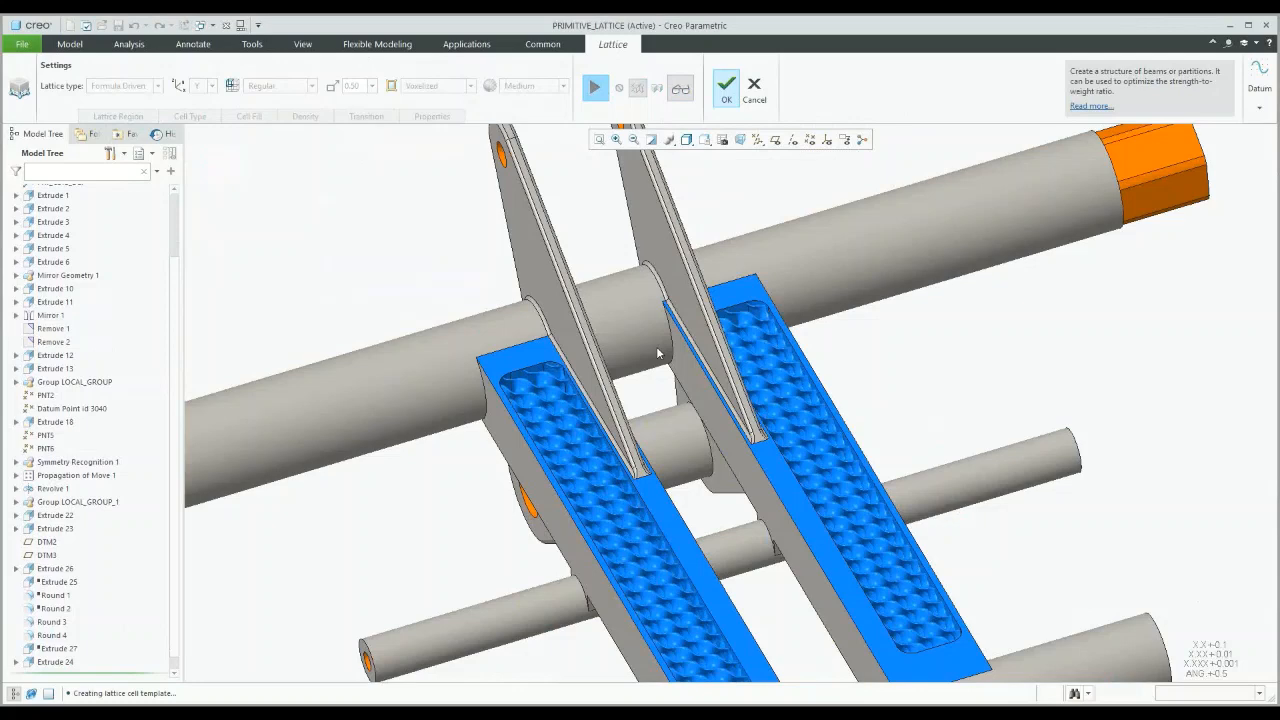
scroll(657, 353, "down", 2)
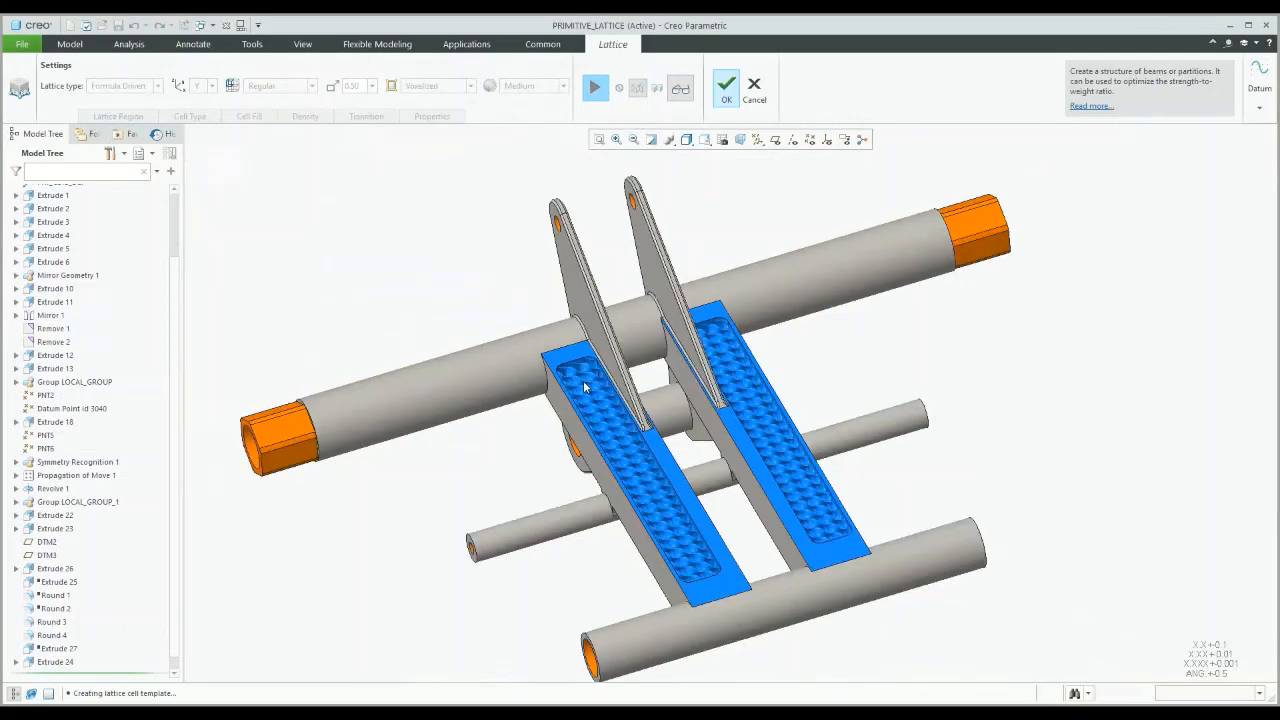
scroll(585, 388, "up", 5)
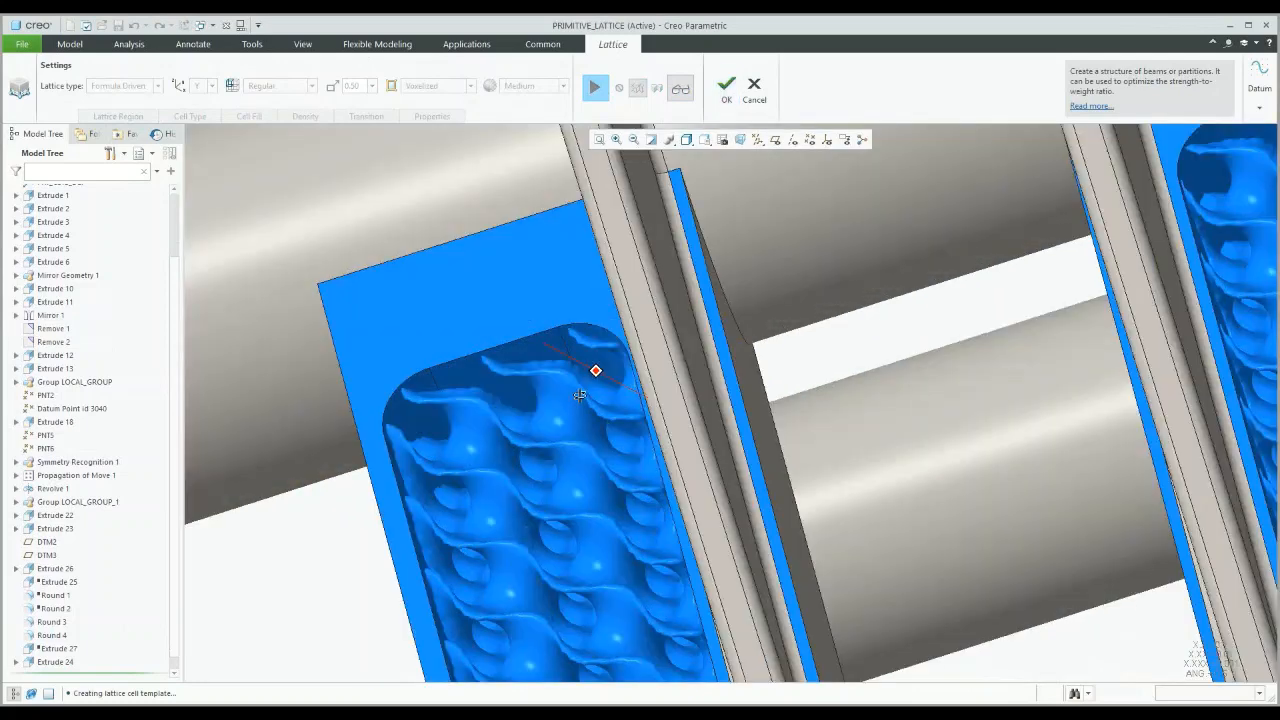
scroll(580, 395, "down", 5)
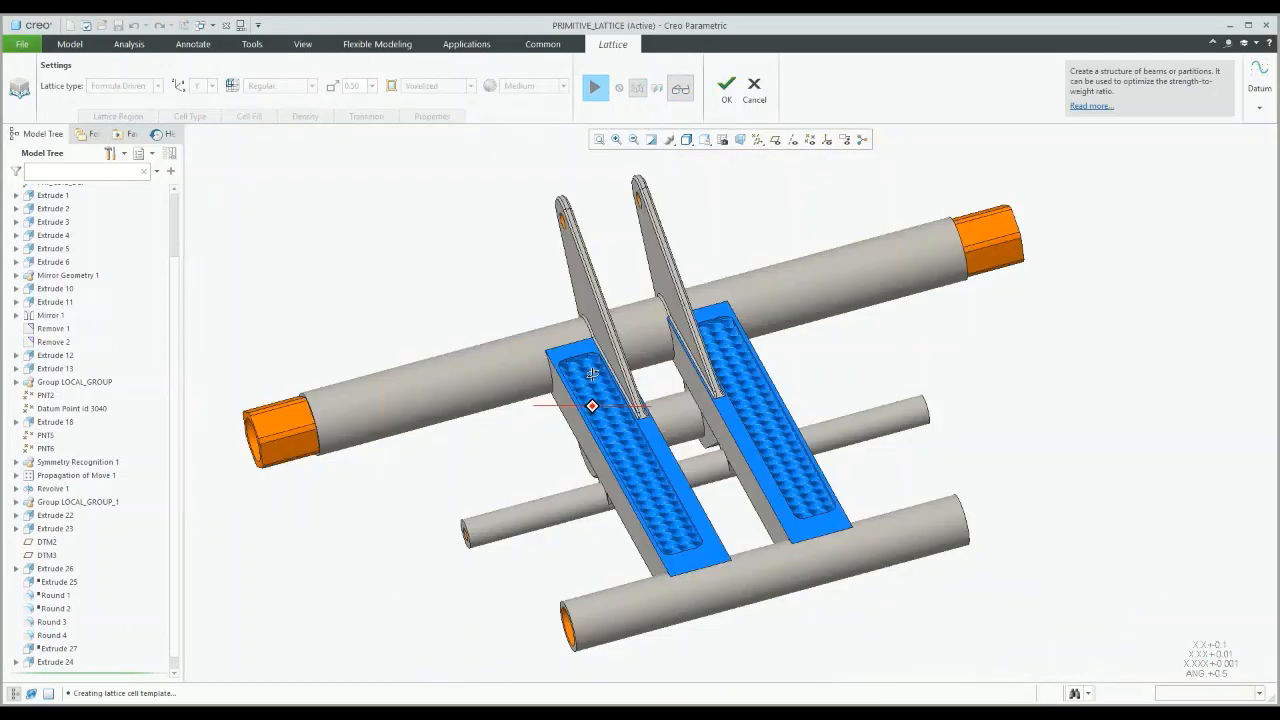
middle_click_drag(592, 374, 620, 382)
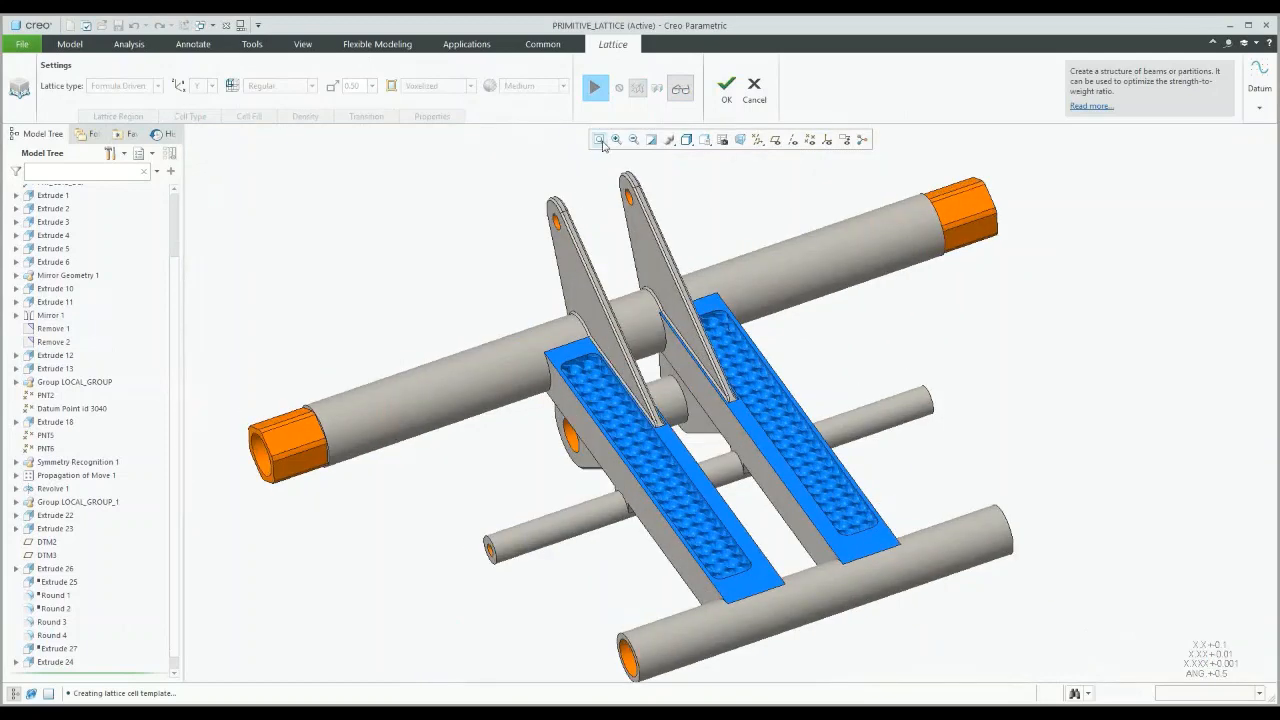
left_click(596, 89)
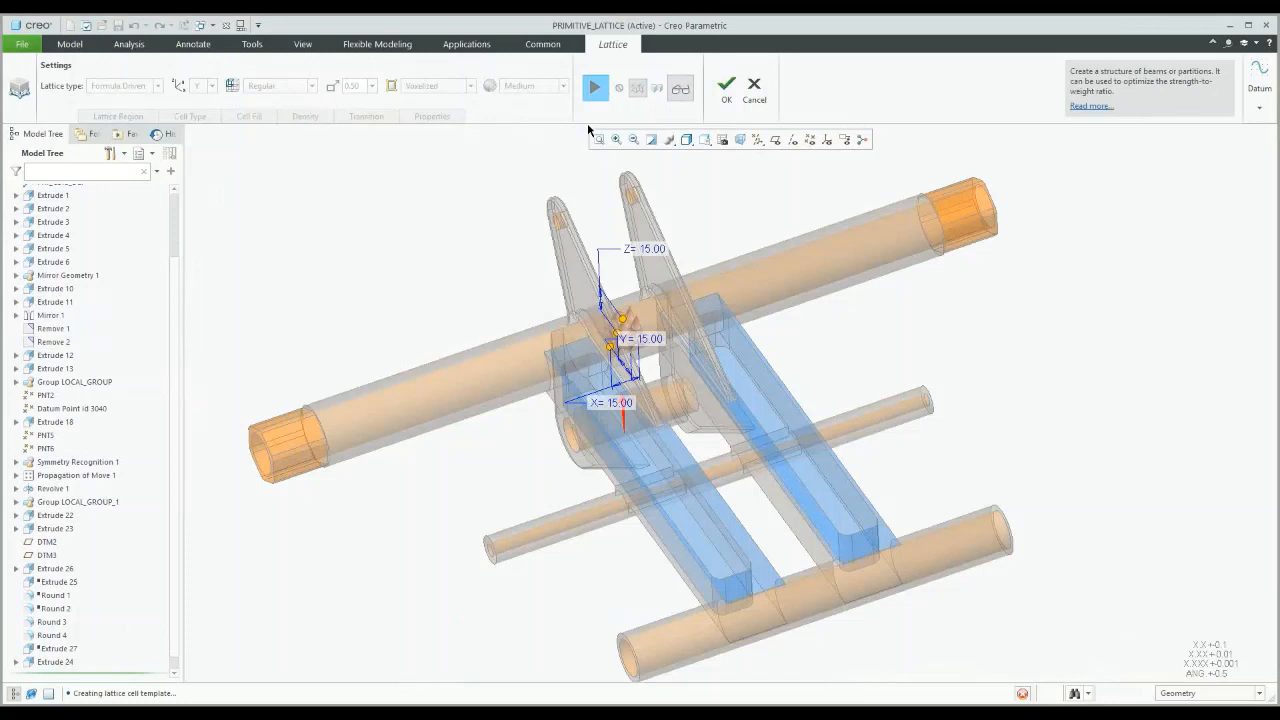
left_click(123, 86)
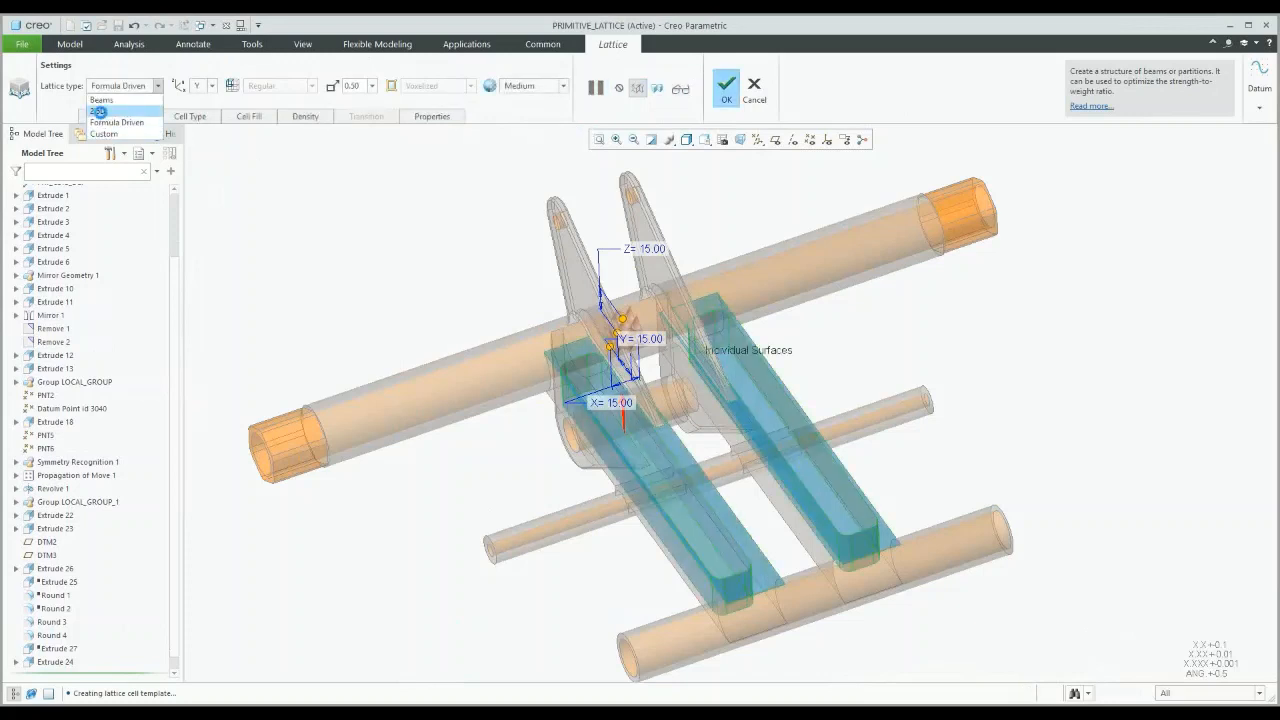
Step: Change Lattice 3 to a 2.5D lattice with a different cell shape and finish it
left_click(99, 111)
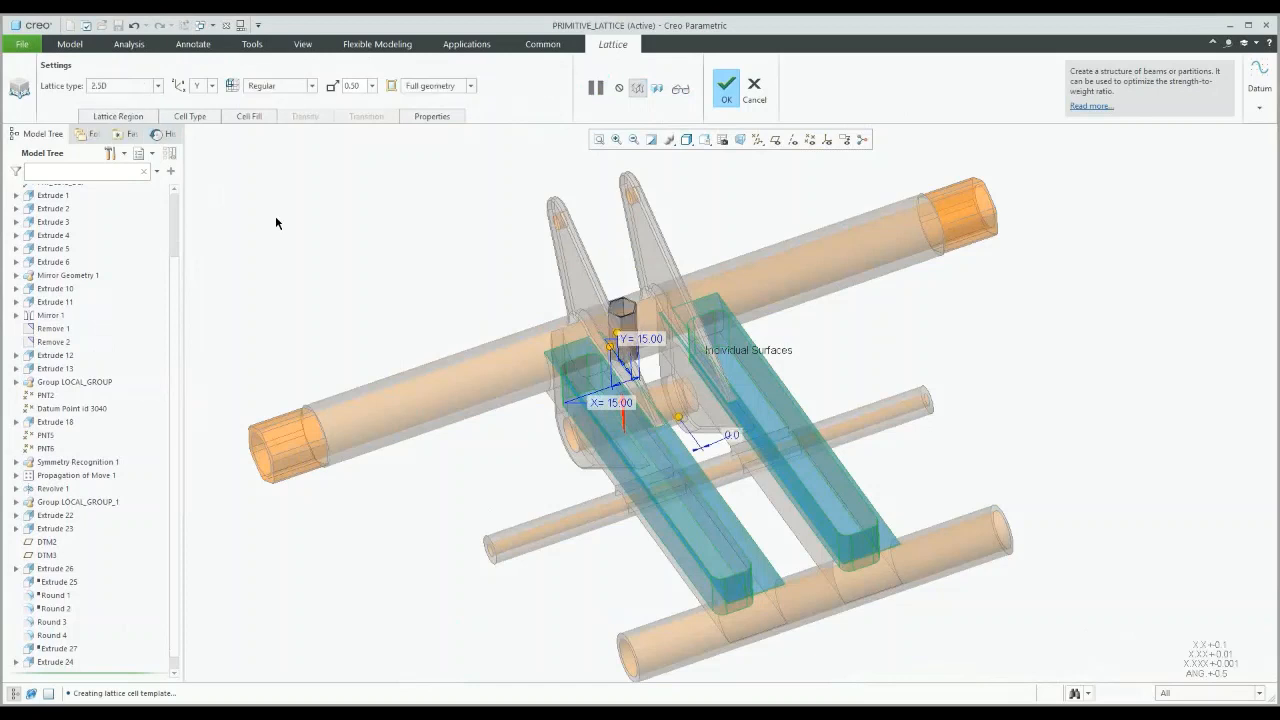
left_click(189, 116)
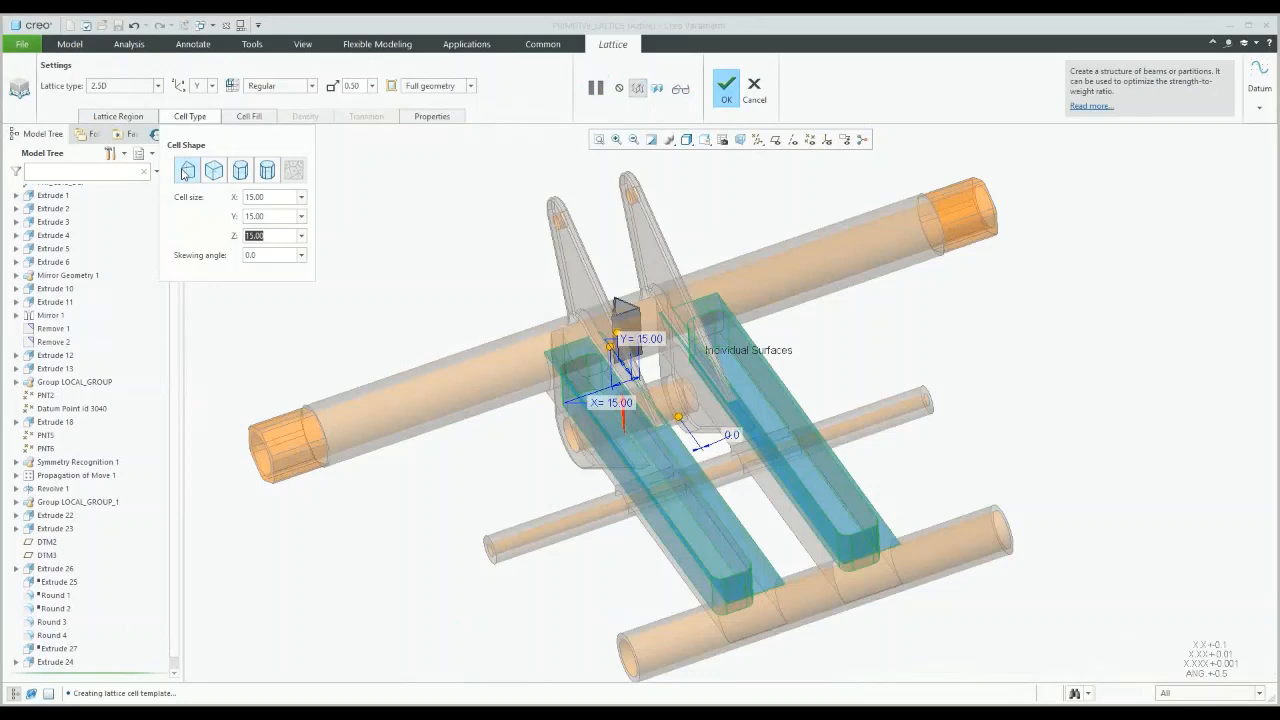
left_click(678, 88)
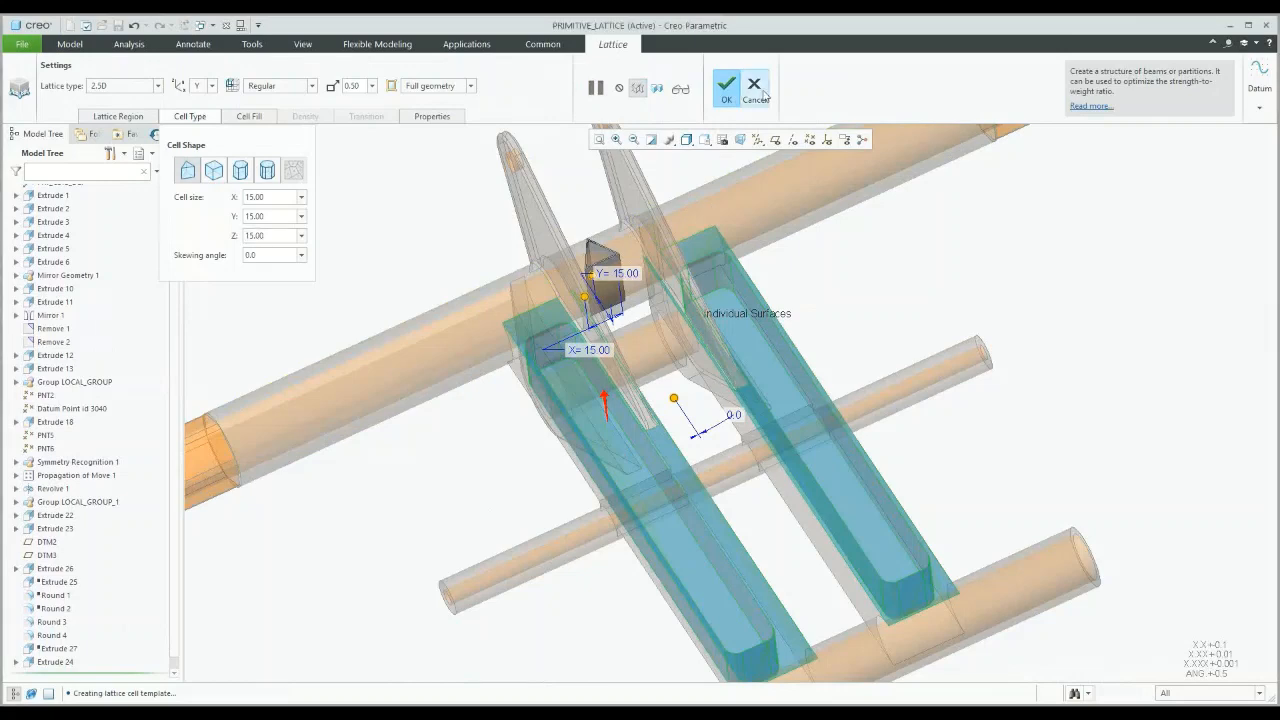
left_click(726, 88)
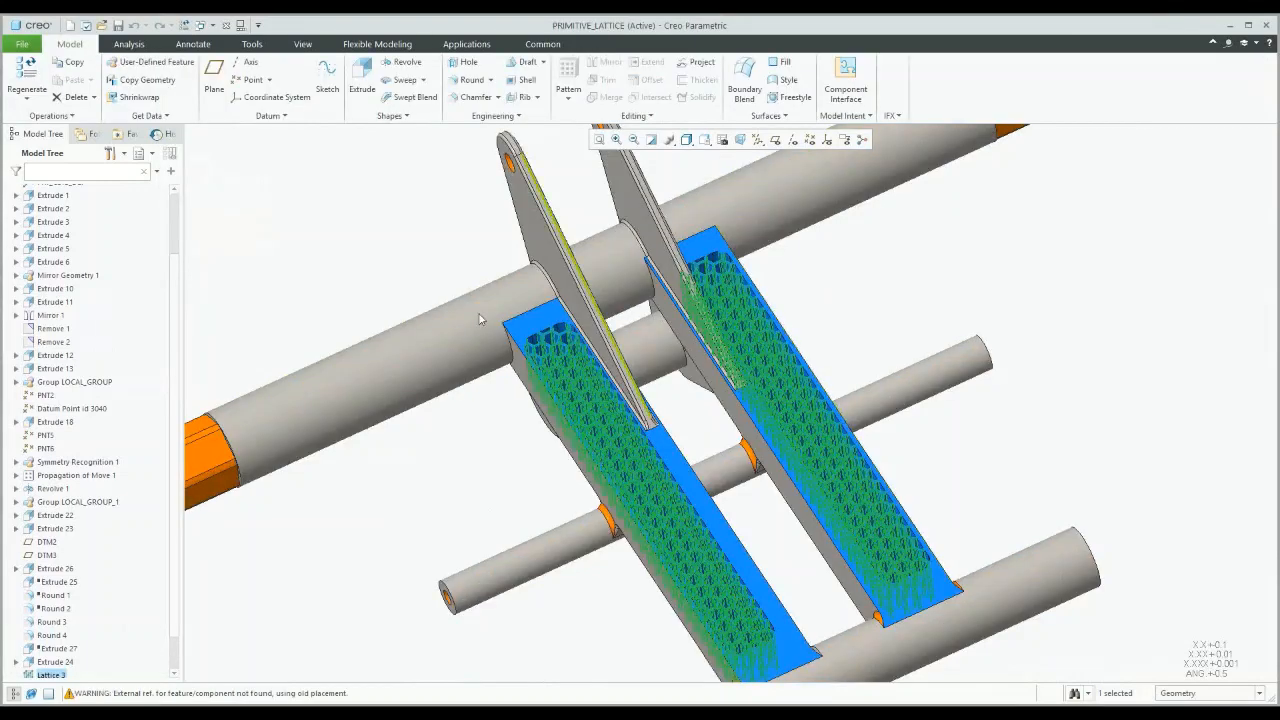
Step: Switch the active window to the TRACK.ASM assembly
left_click(407, 289)
scroll(407, 289, "up", 1)
left_click(212, 27)
left_click(242, 85)
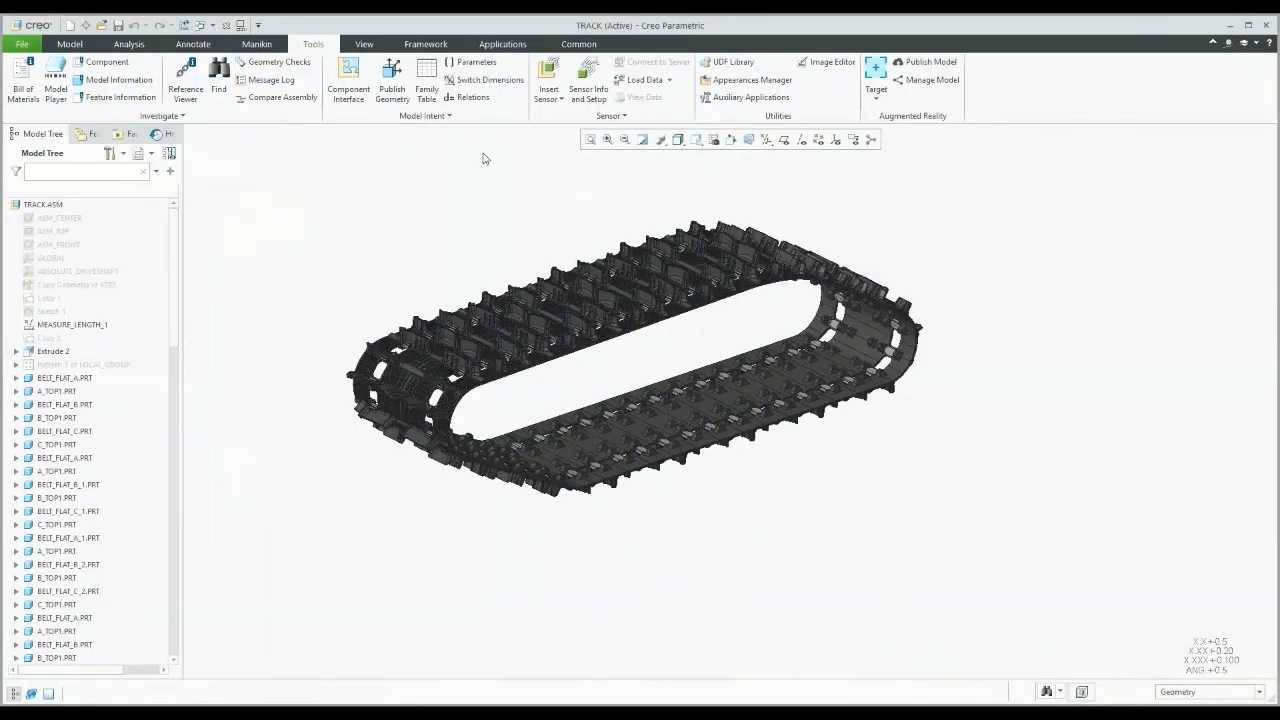
Step: Orbit the TRACK assembly and list the AR target types, Spatial Target and ThingMark
mouse_move(651, 371)
middle_mouse_down()
mouse_move(640, 354)
mouse_move(624, 362)
mouse_move(757, 350)
middle_mouse_up()
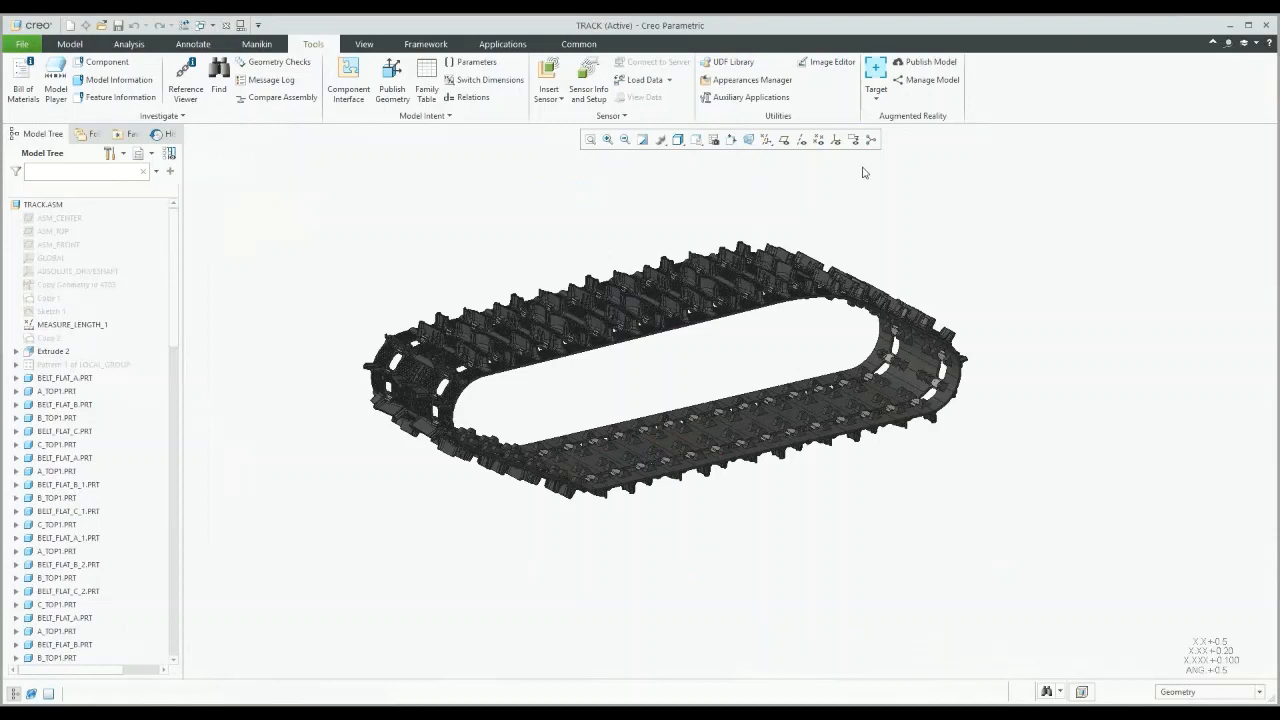
left_click(875, 97)
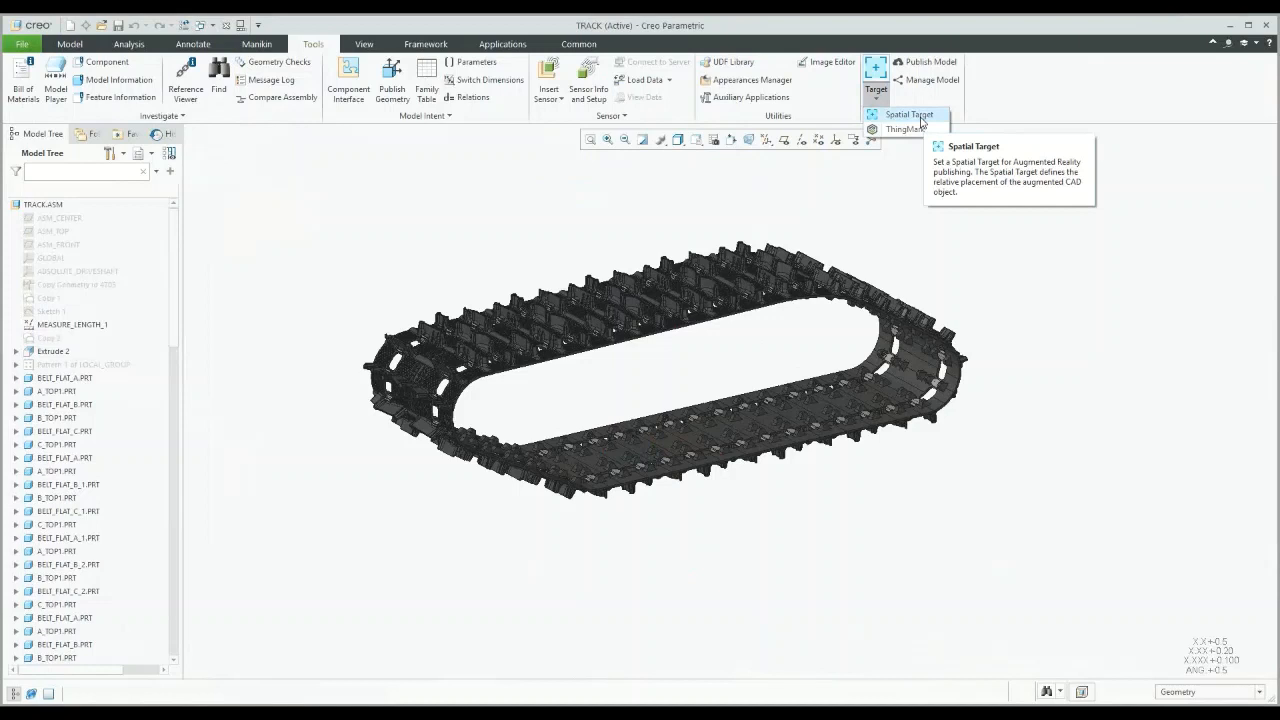
Step: Place a spatial target plane offset 627.00 from the Bottom plane under the track
left_click(919, 116)
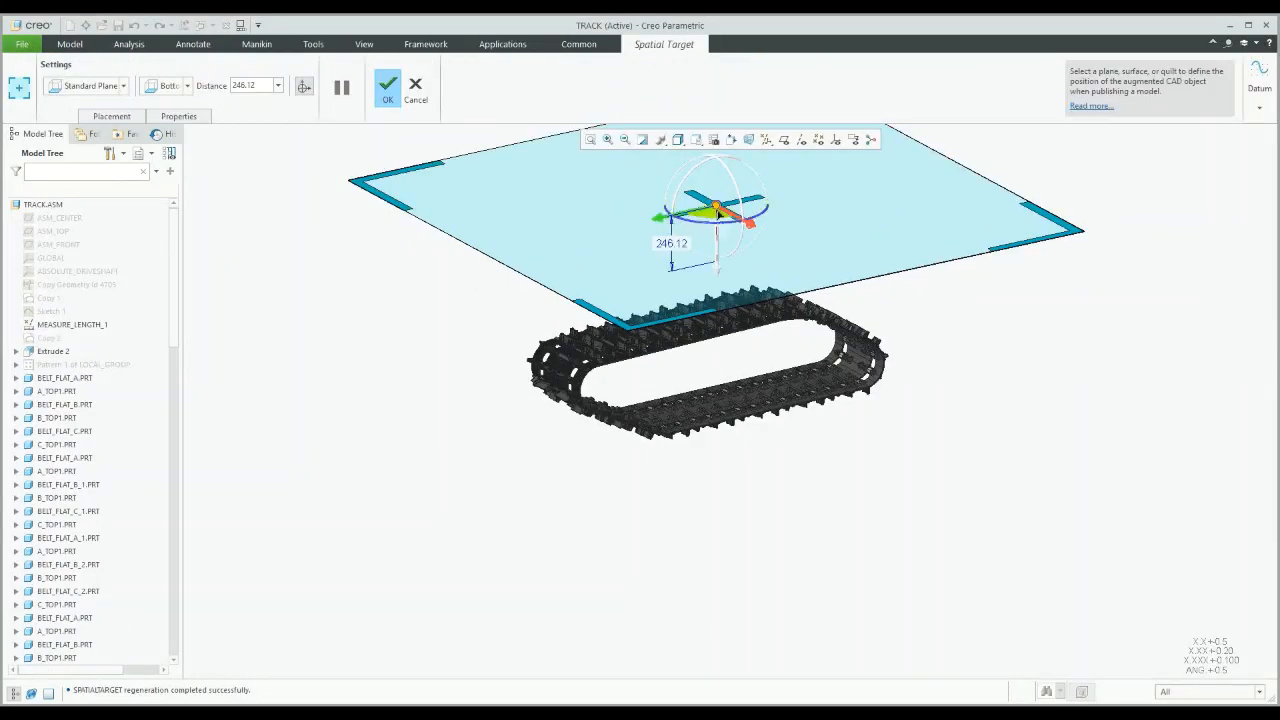
left_click_drag(716, 240, 742, 409)
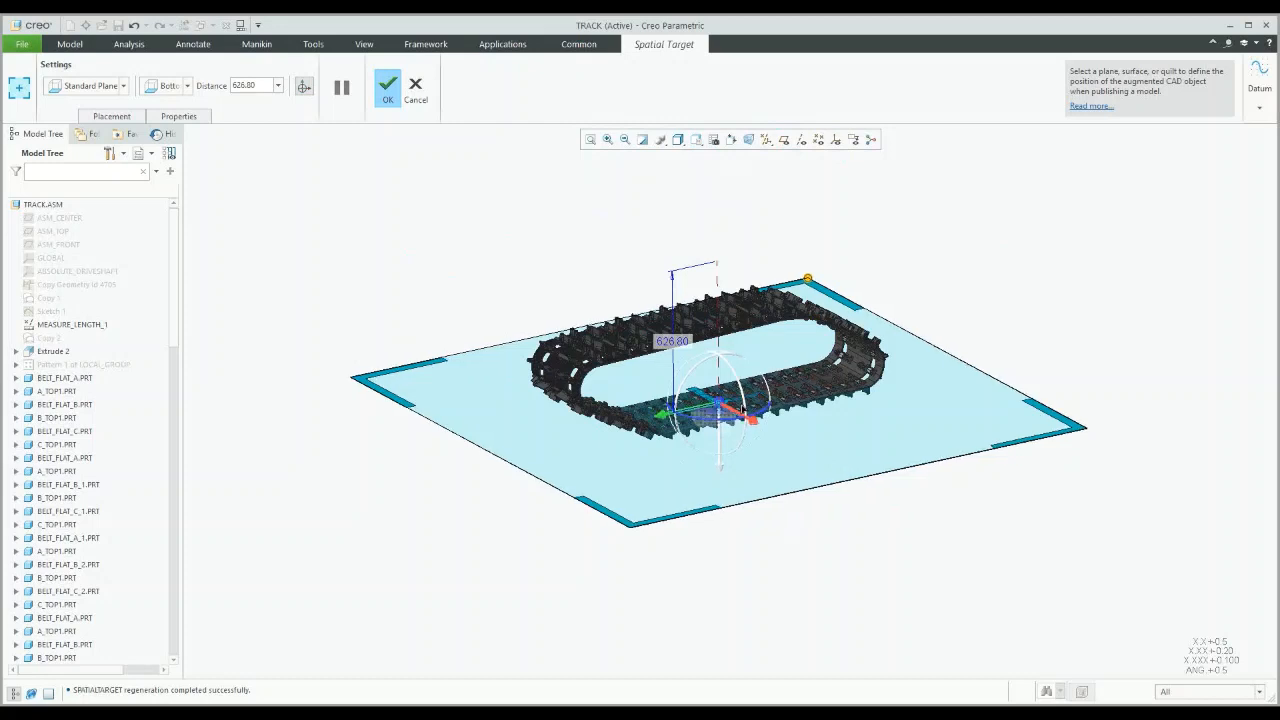
scroll(742, 406, "up", 3)
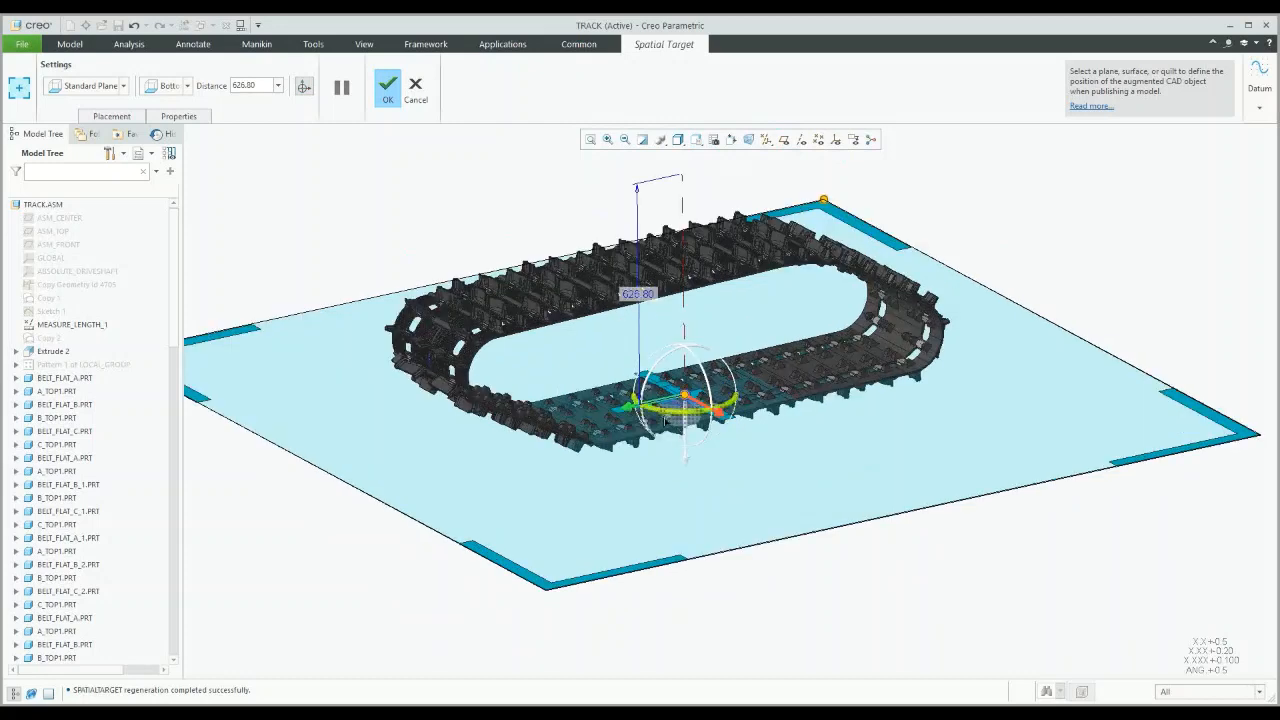
double_click(636, 292)
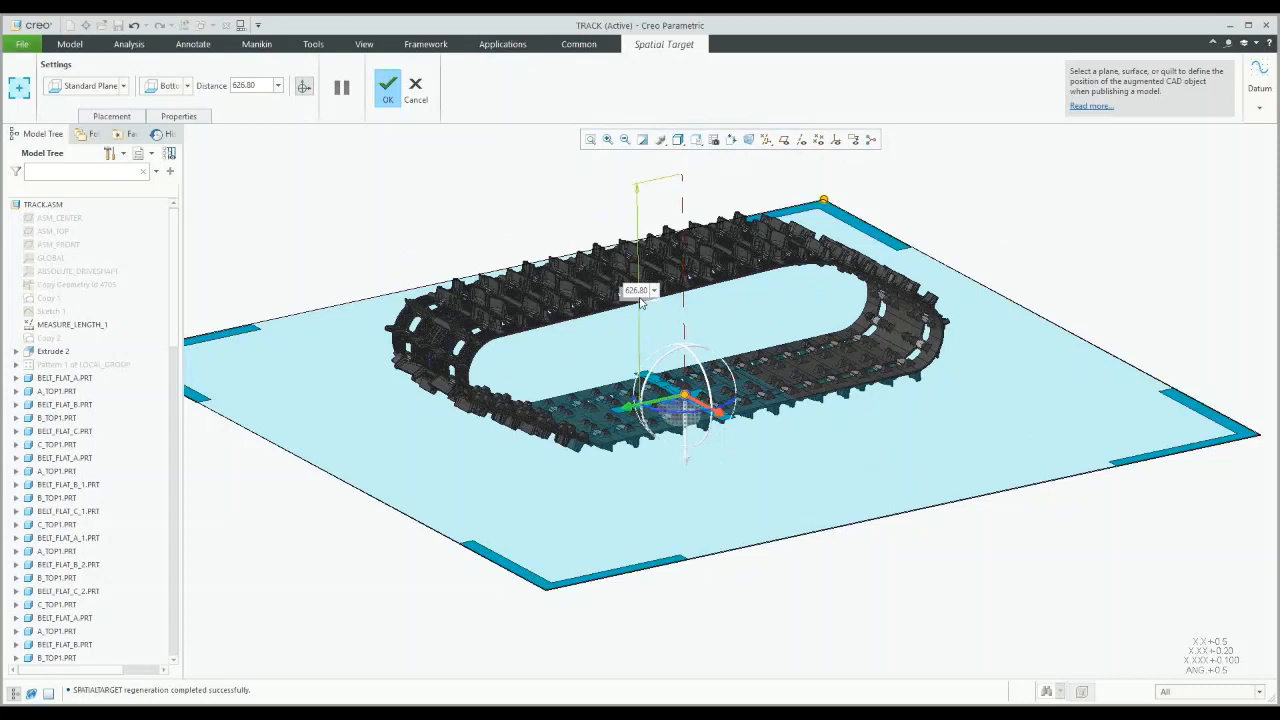
double_click(640, 298)
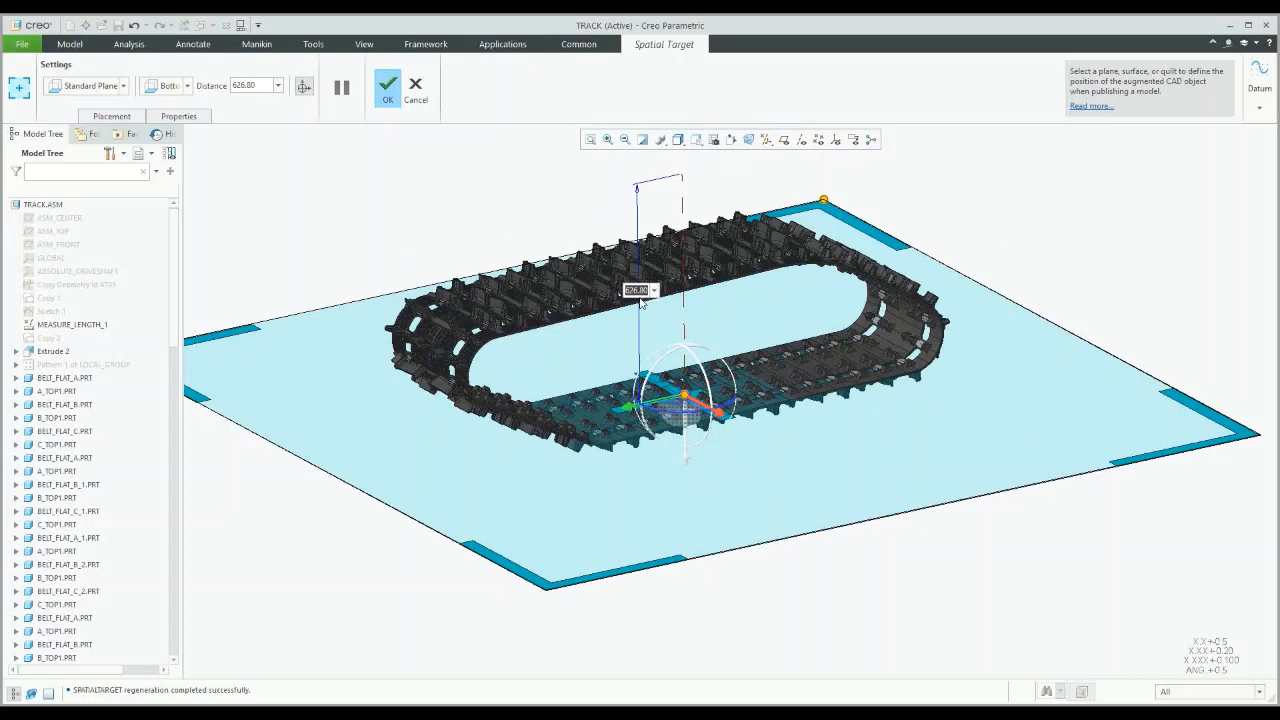
type("627")
key("Return")
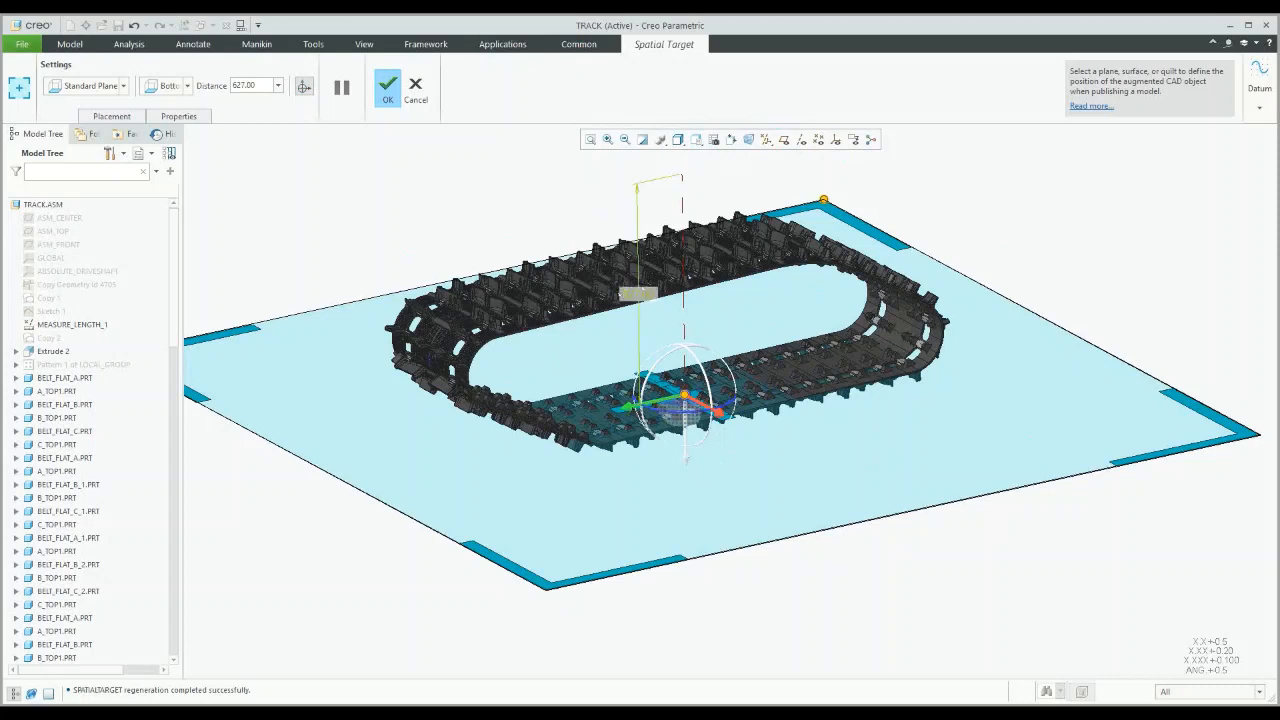
Step: Confirm the target is named SpatialTarget_1 and finish creating it
left_click(126, 119)
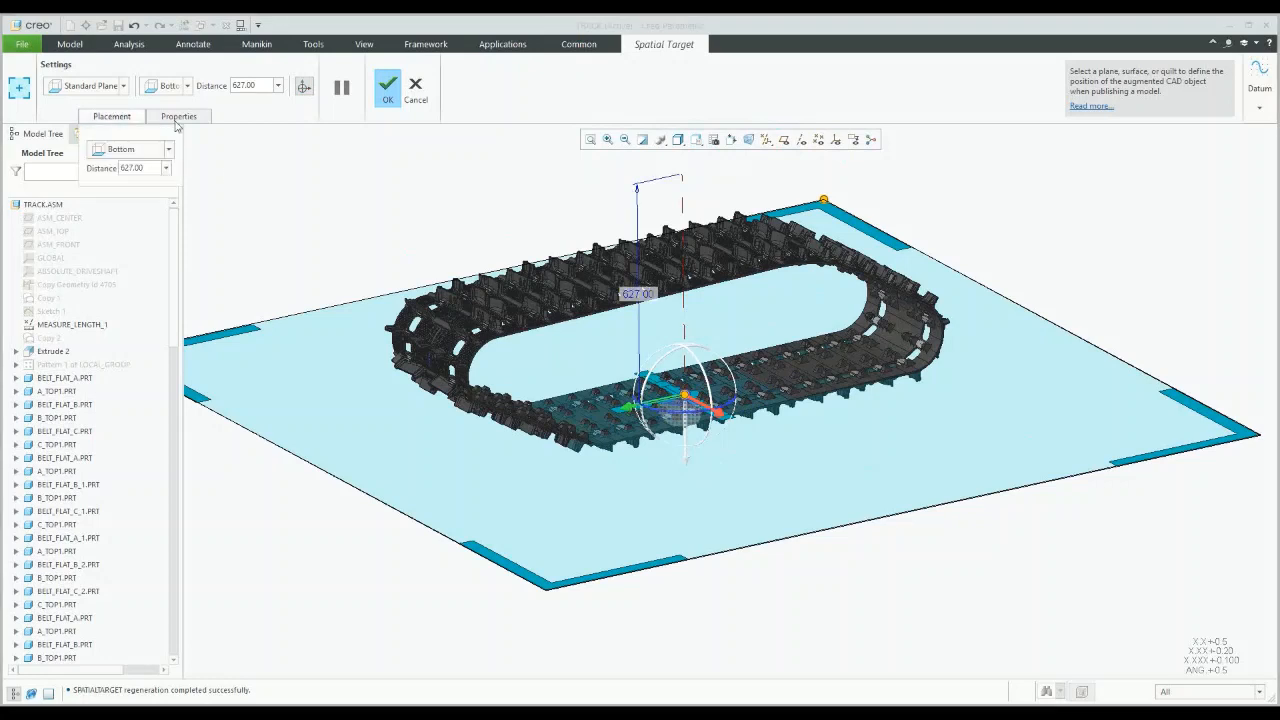
left_click(175, 118)
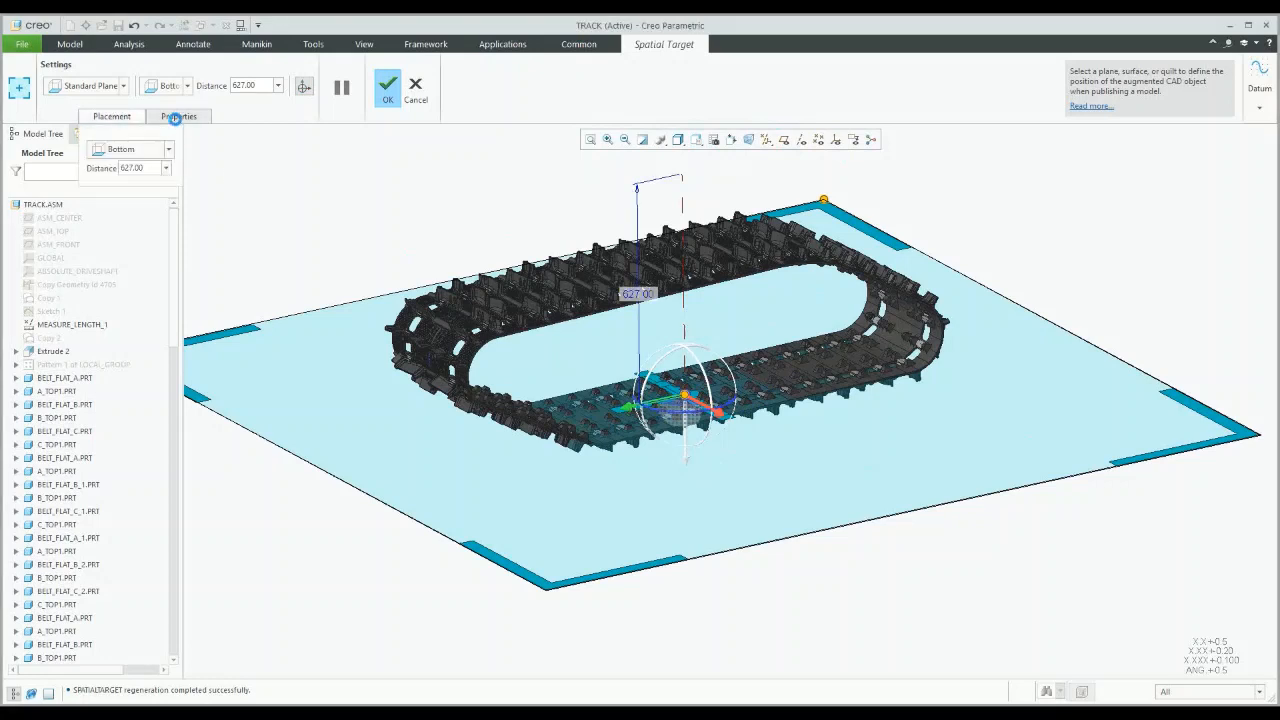
left_click(387, 92)
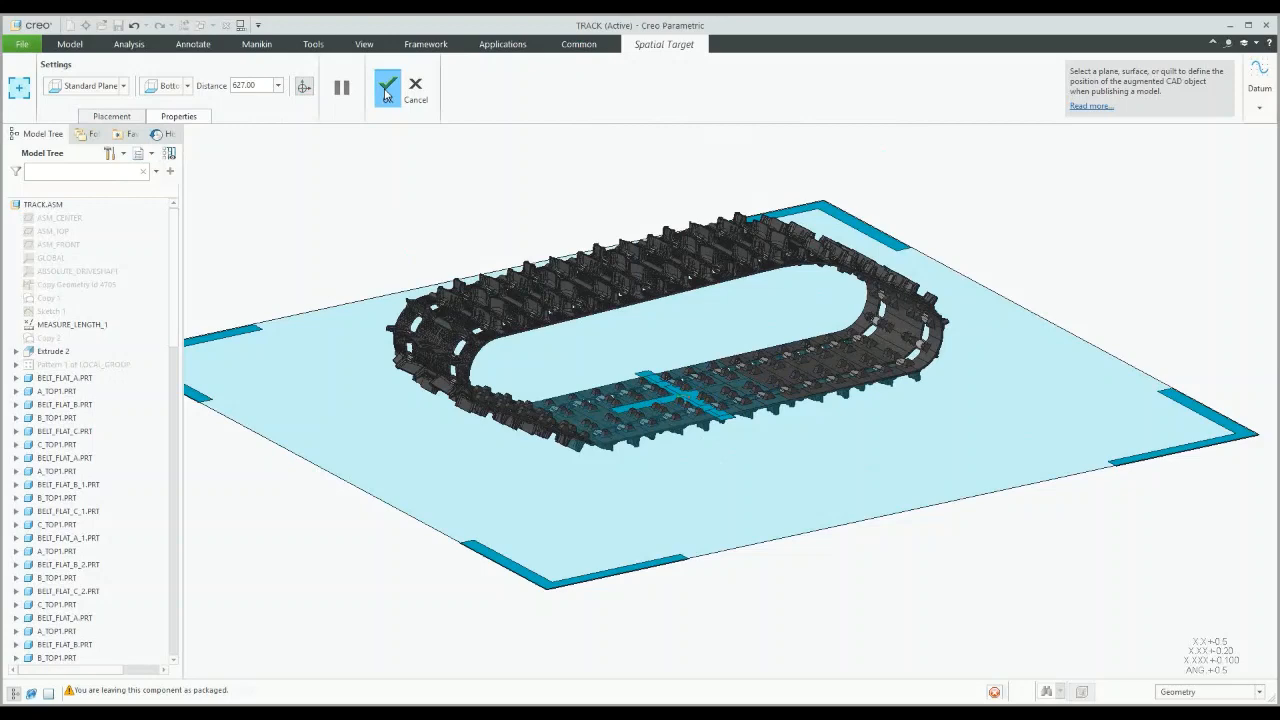
left_click(387, 90)
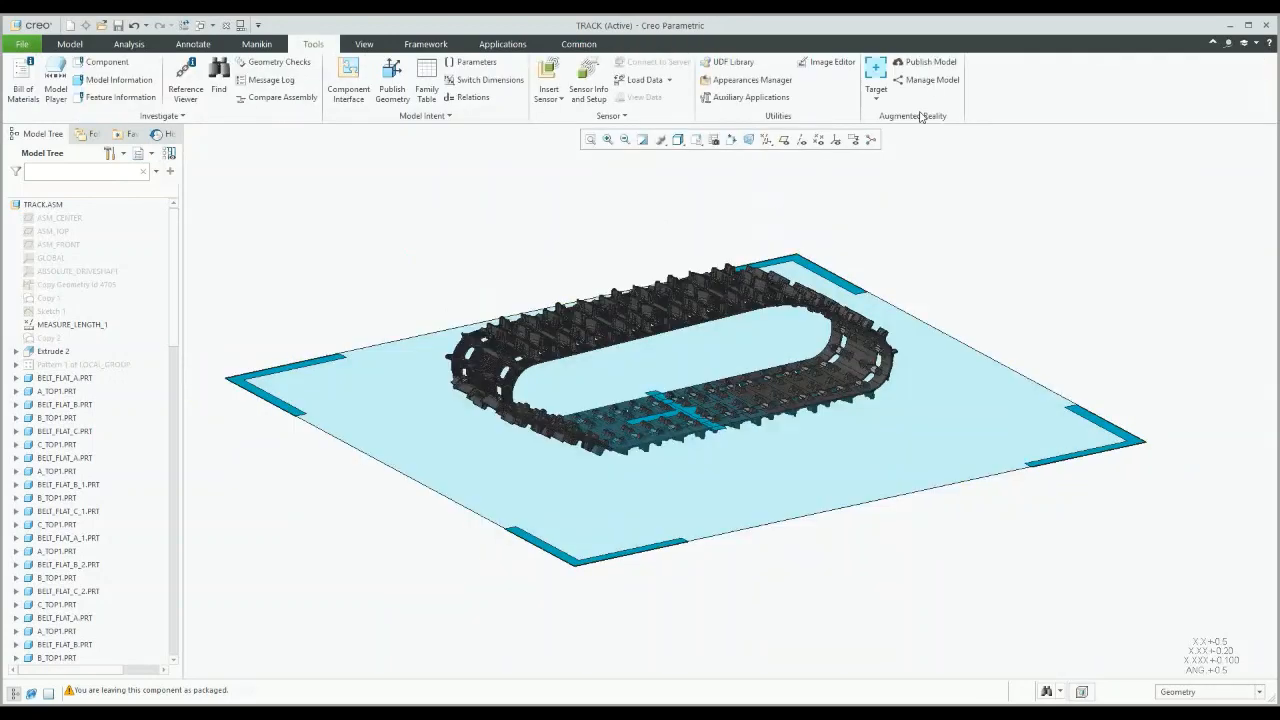
Step: Start Publish Model and sign in to the AR design server with your PTC user name and password
left_click(926, 62)
type("P")
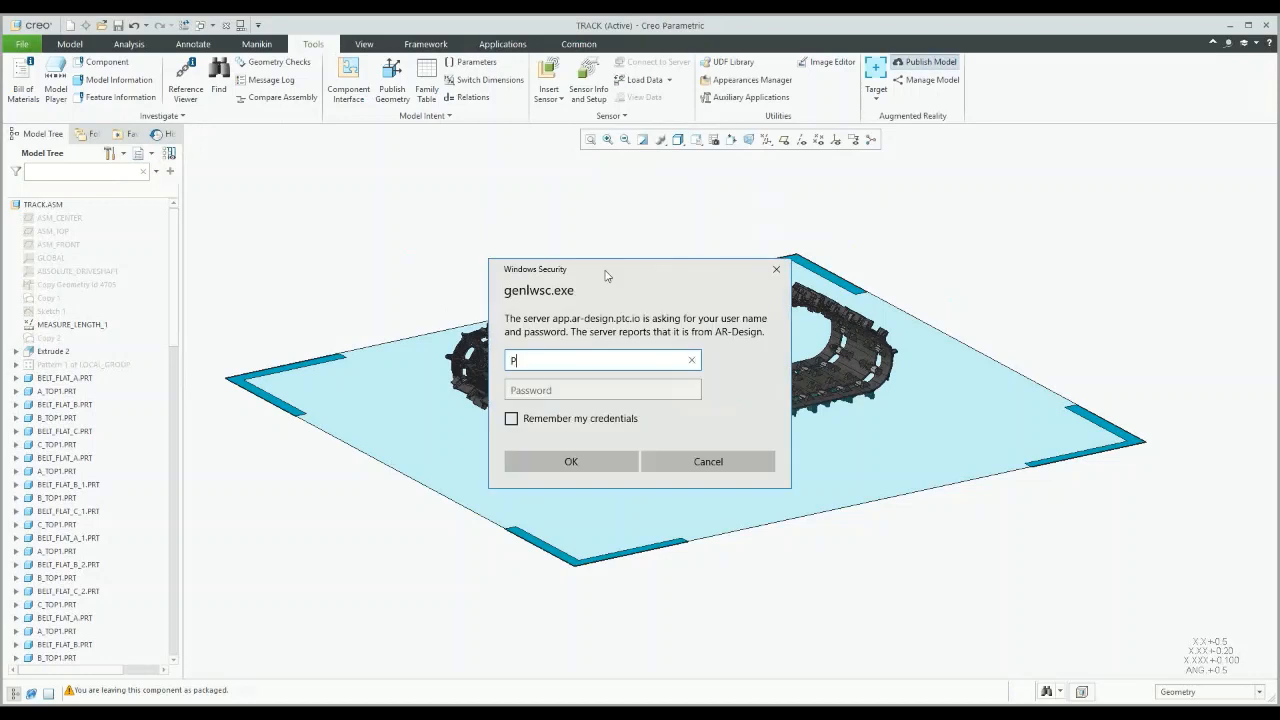
key("BackSpace")
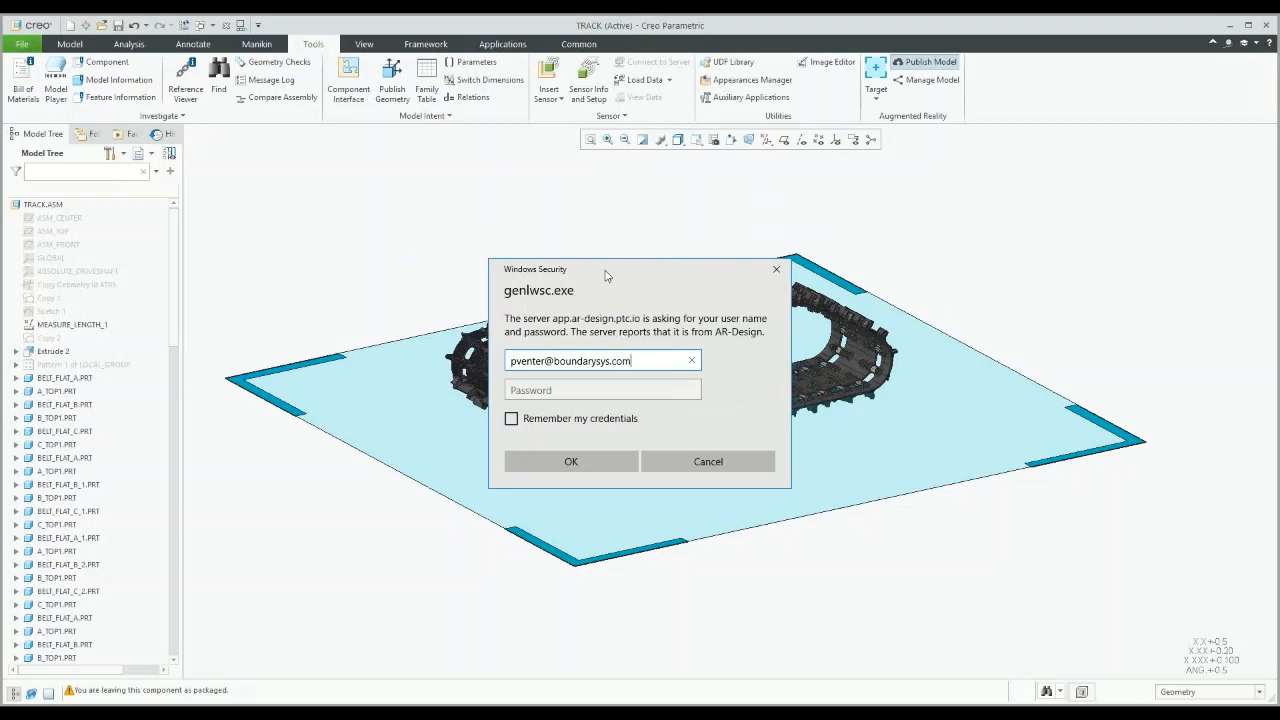
key("Tab")
type("********")
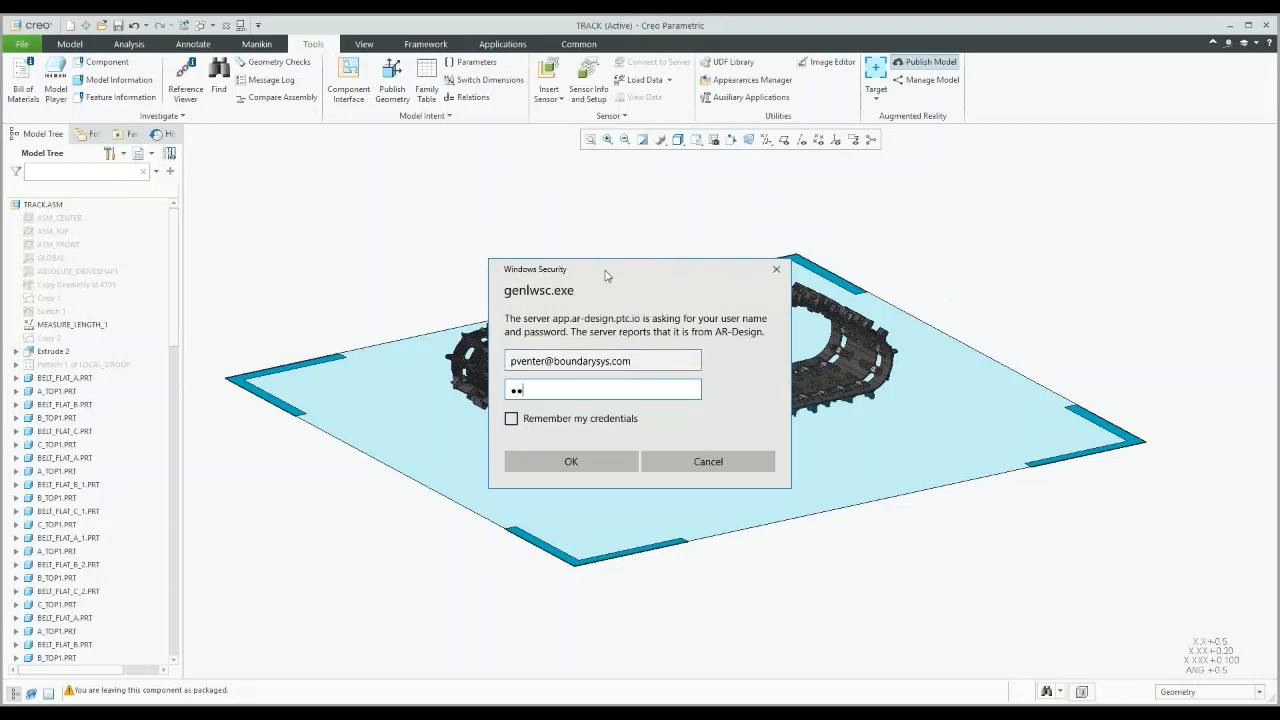
type("**")
left_click(576, 466)
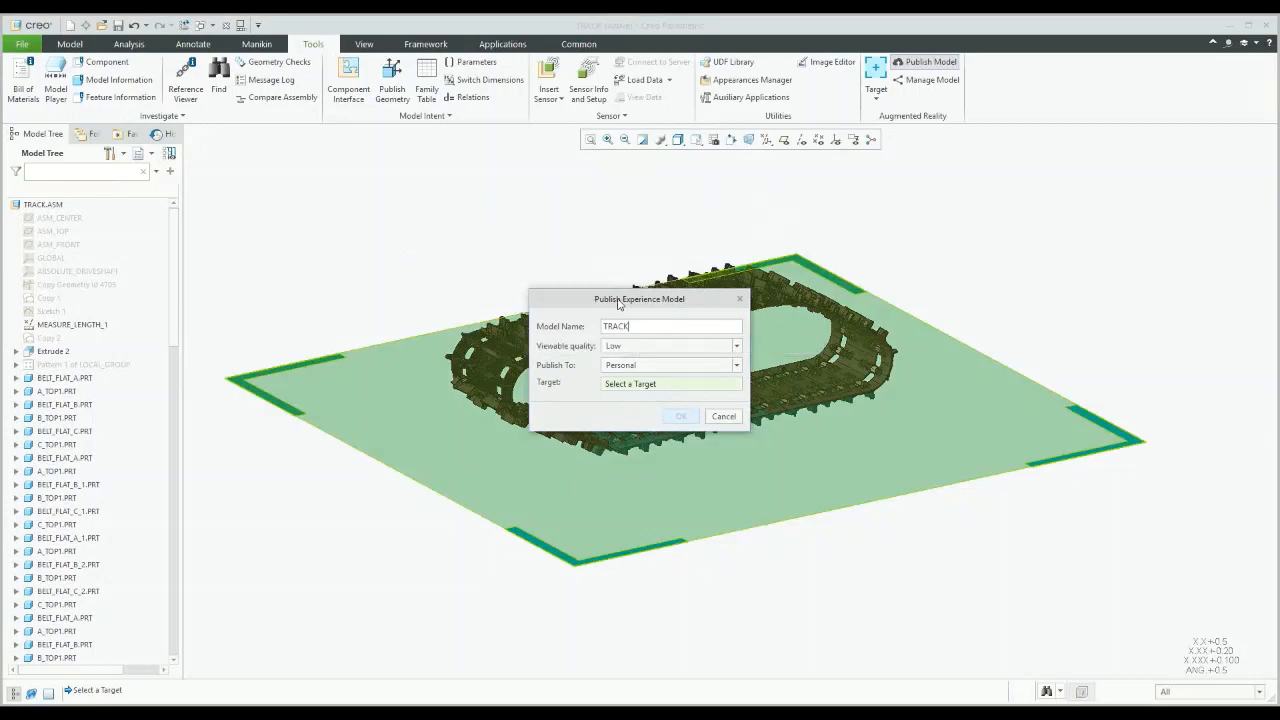
Step: Publish TRACK at Low viewable quality to Personal with SpatialTarget_1 as the target
left_click_drag(619, 304, 382, 150)
left_click(440, 202)
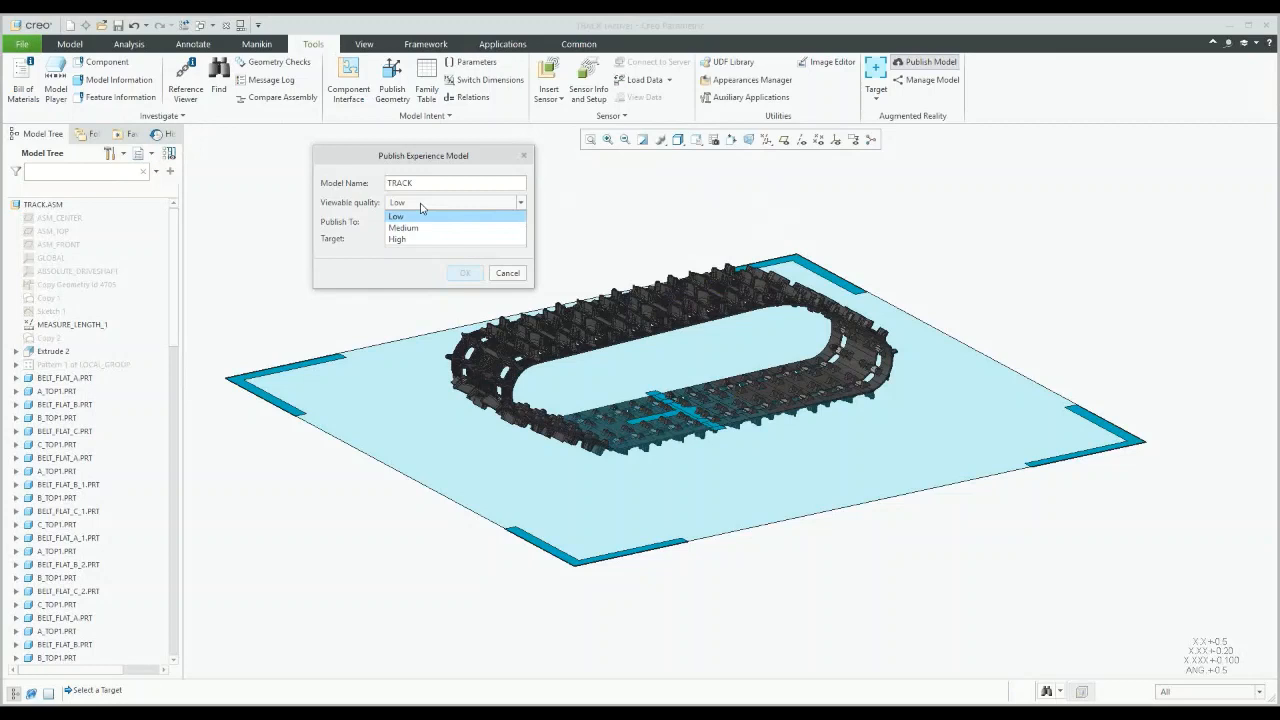
left_click(420, 204)
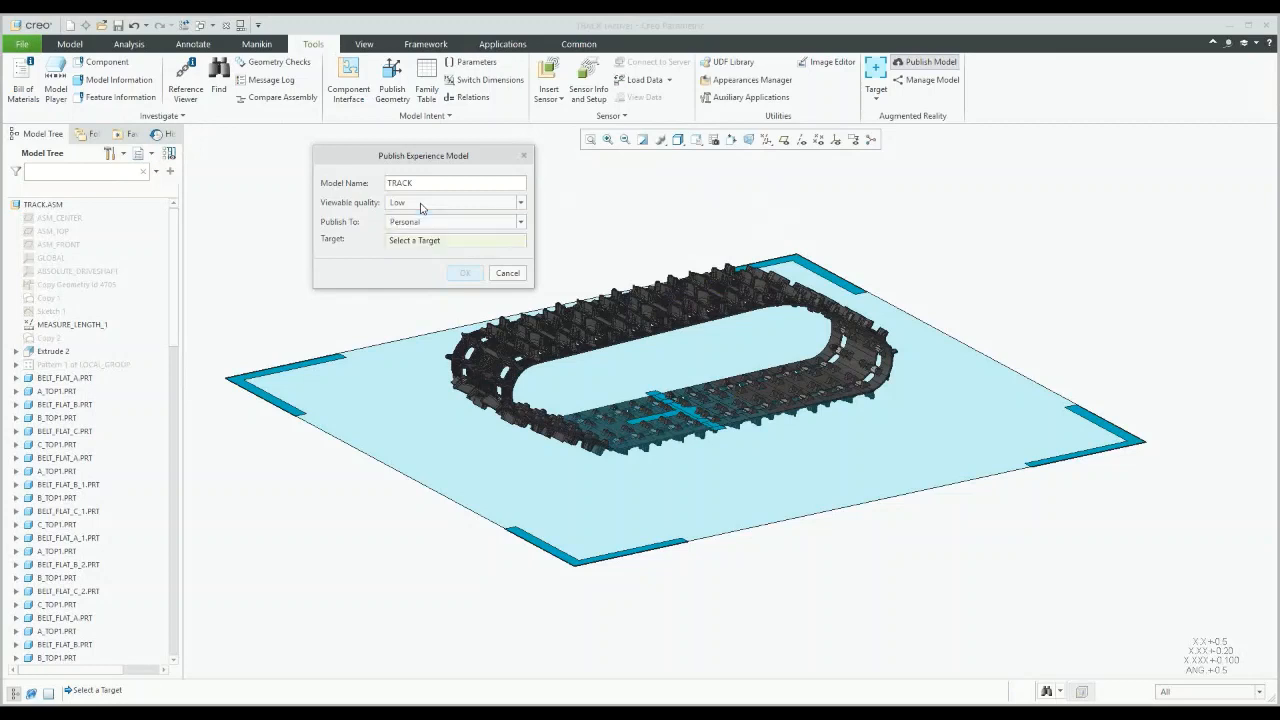
left_click(421, 205)
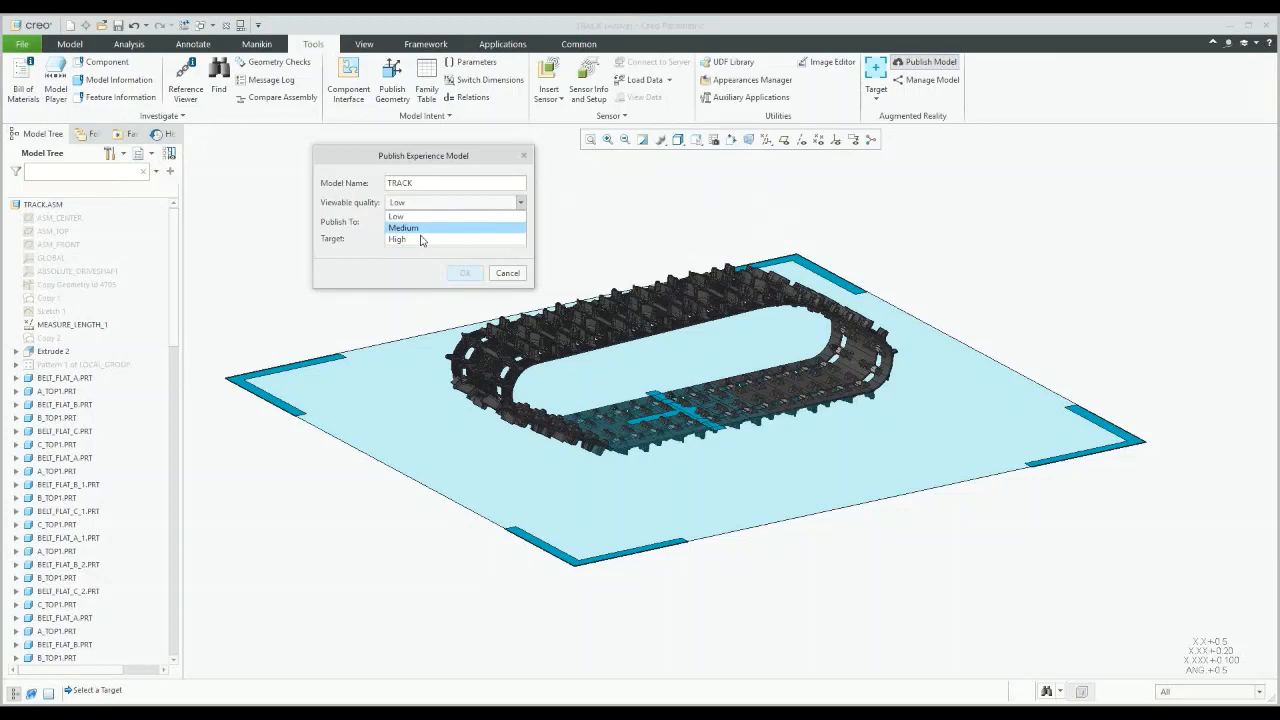
left_click(426, 206)
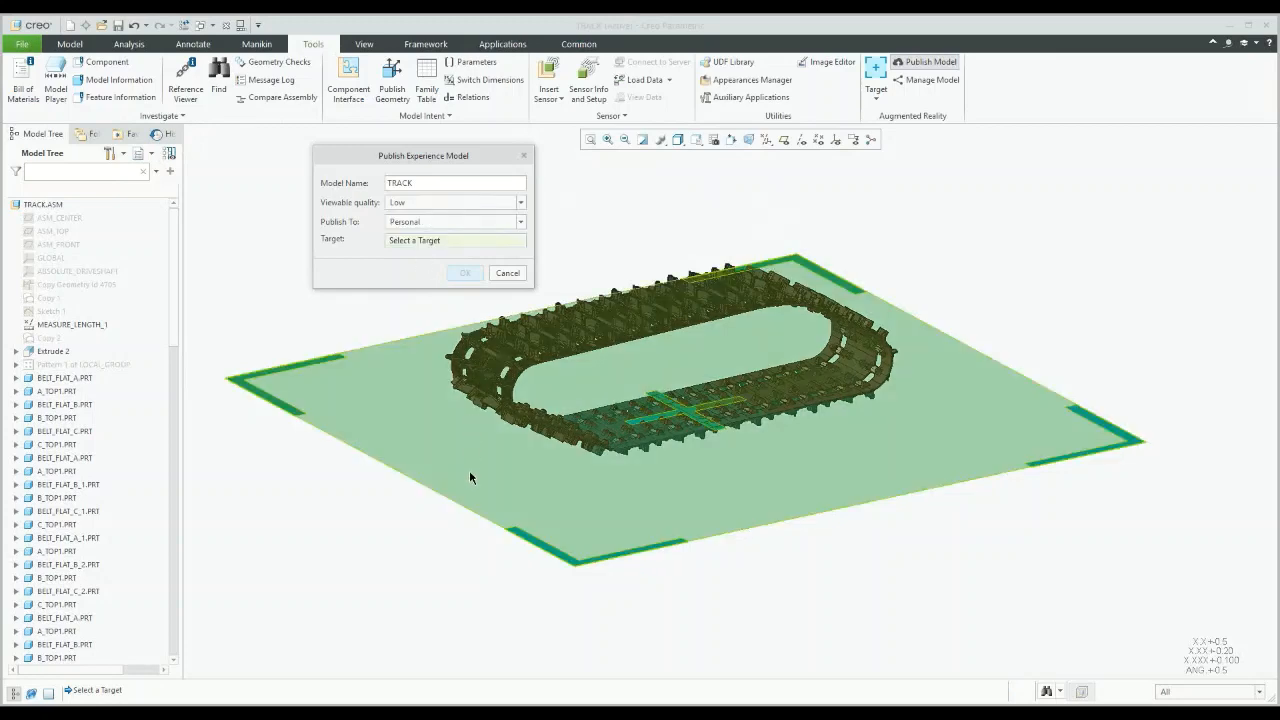
left_click(470, 473)
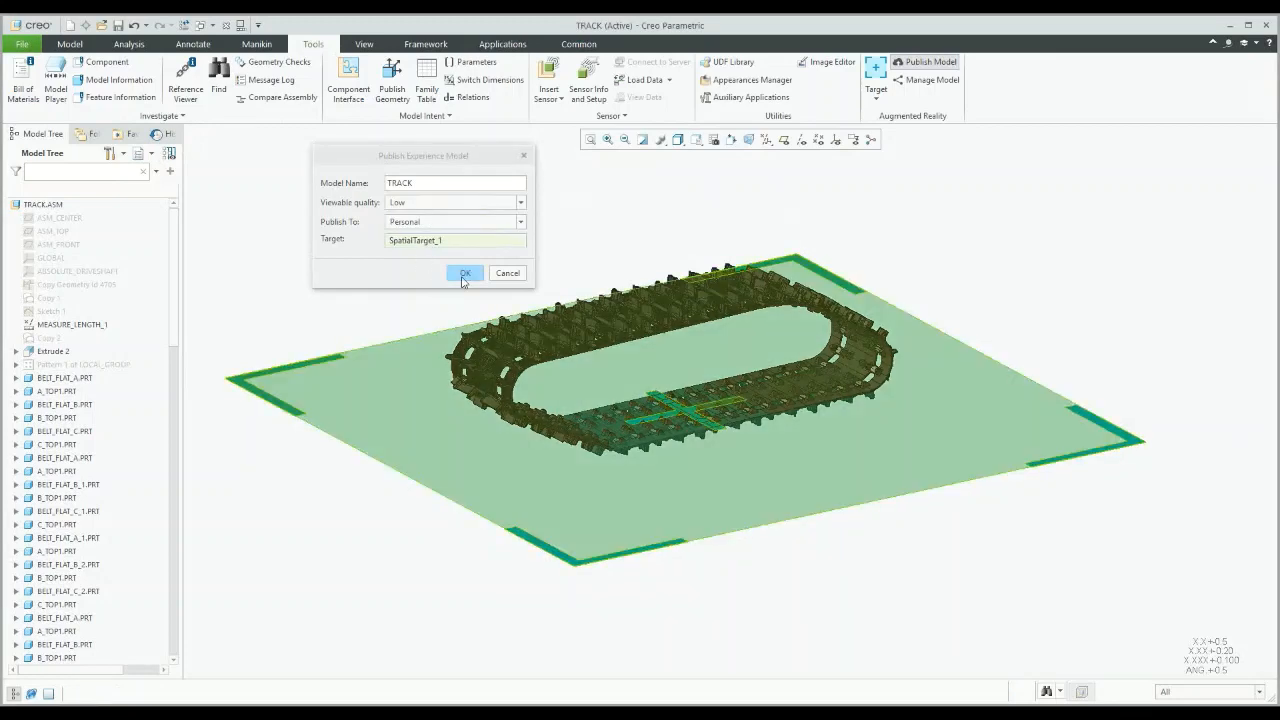
left_click(464, 275)
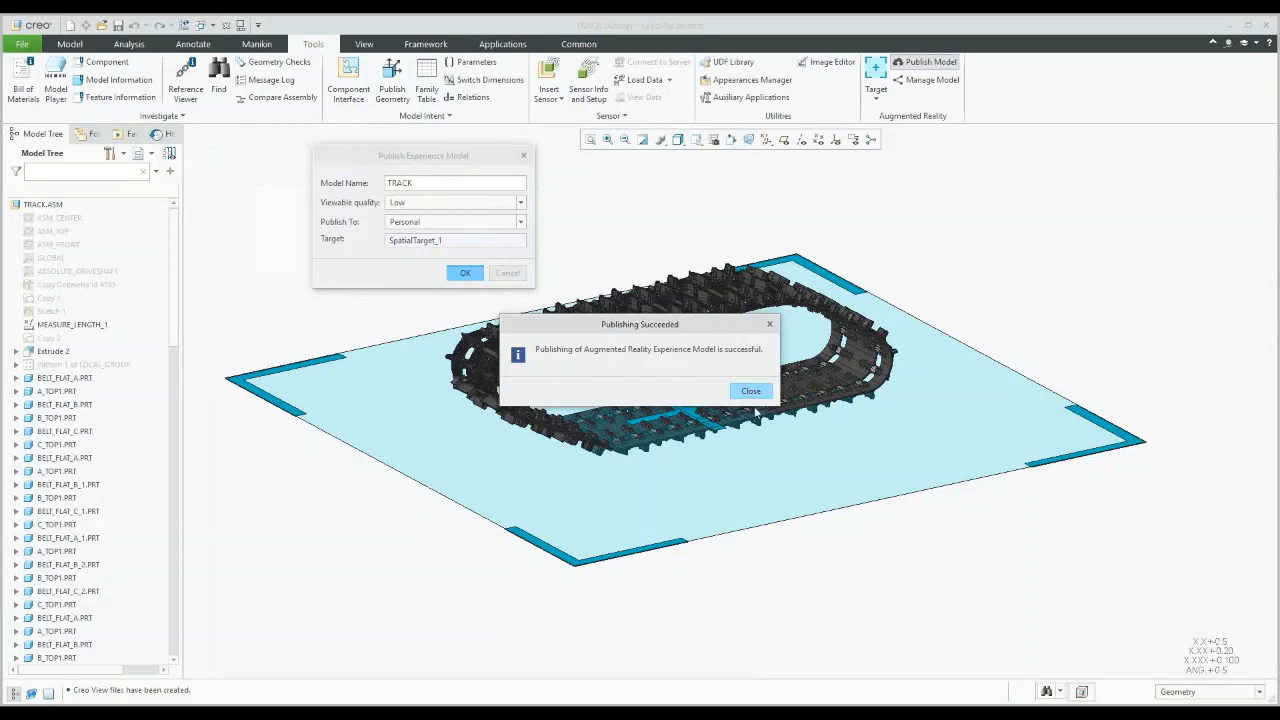
Step: Dismiss the success notice and open the Personal Model Dashboard through Manage Model
left_click(751, 392)
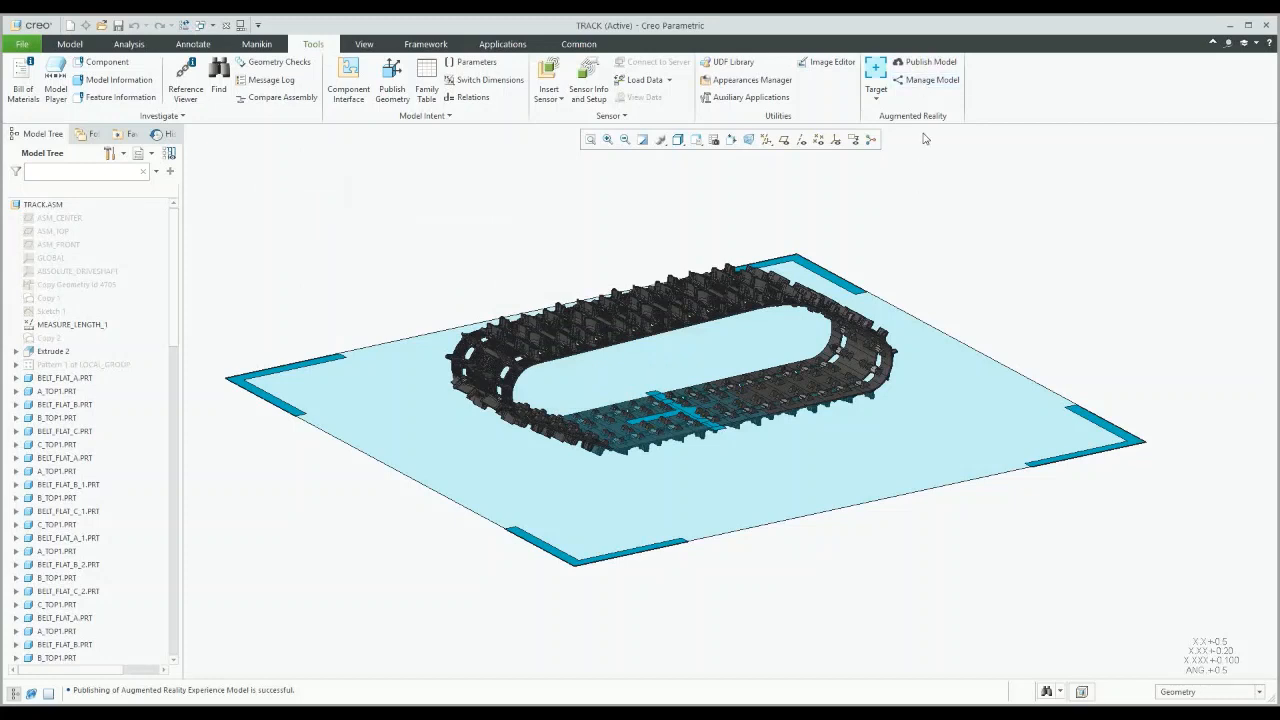
left_click(924, 82)
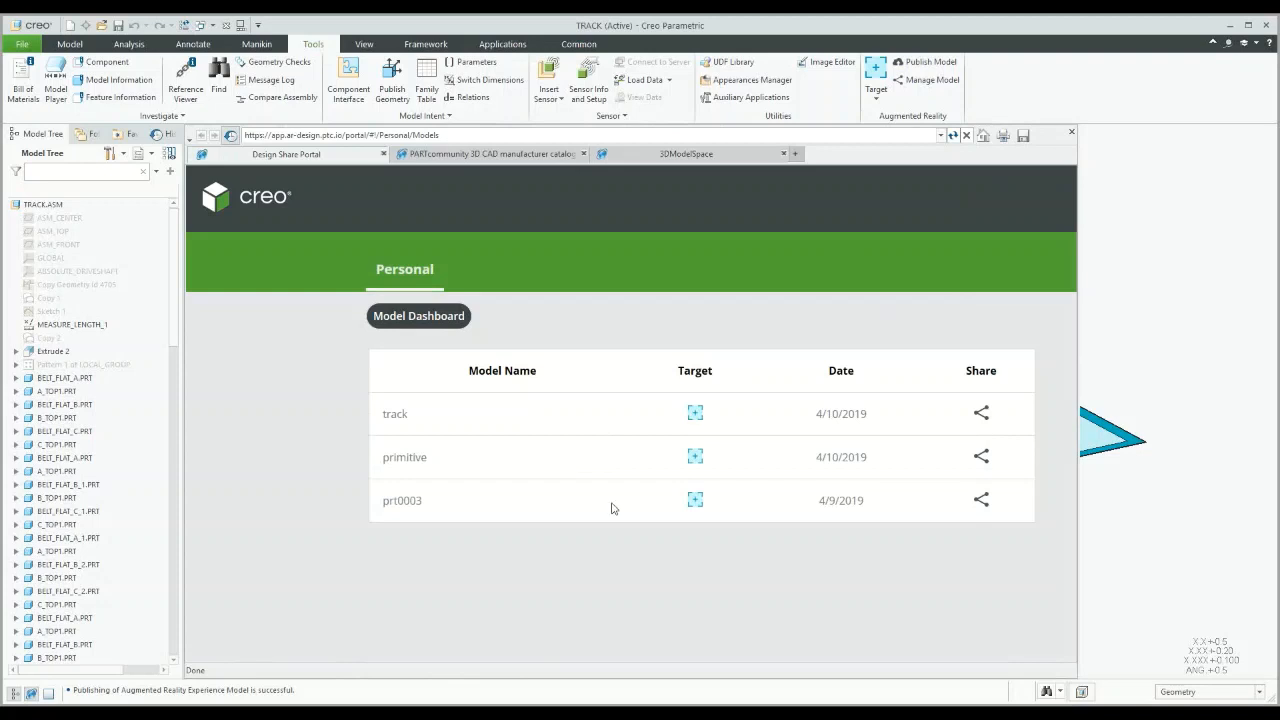
Step: Share the track experience by email, creating a draft with its Vuforia View link
left_click(982, 417)
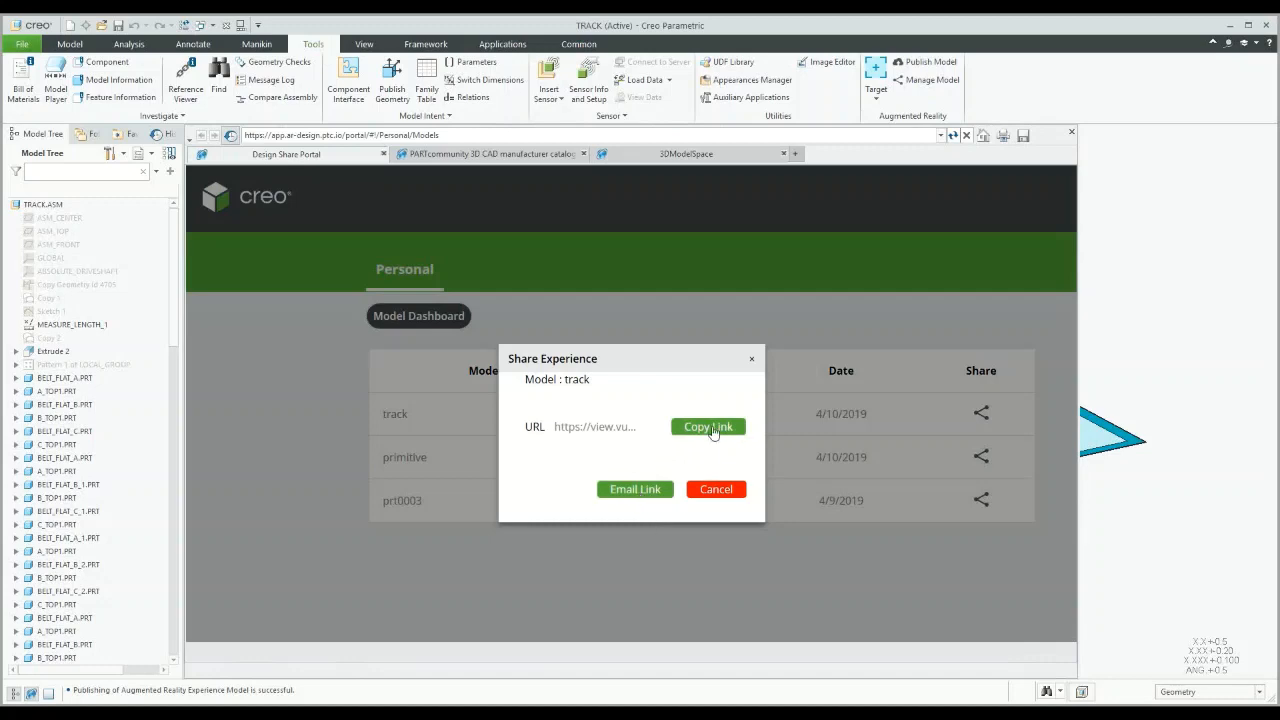
left_click(635, 489)
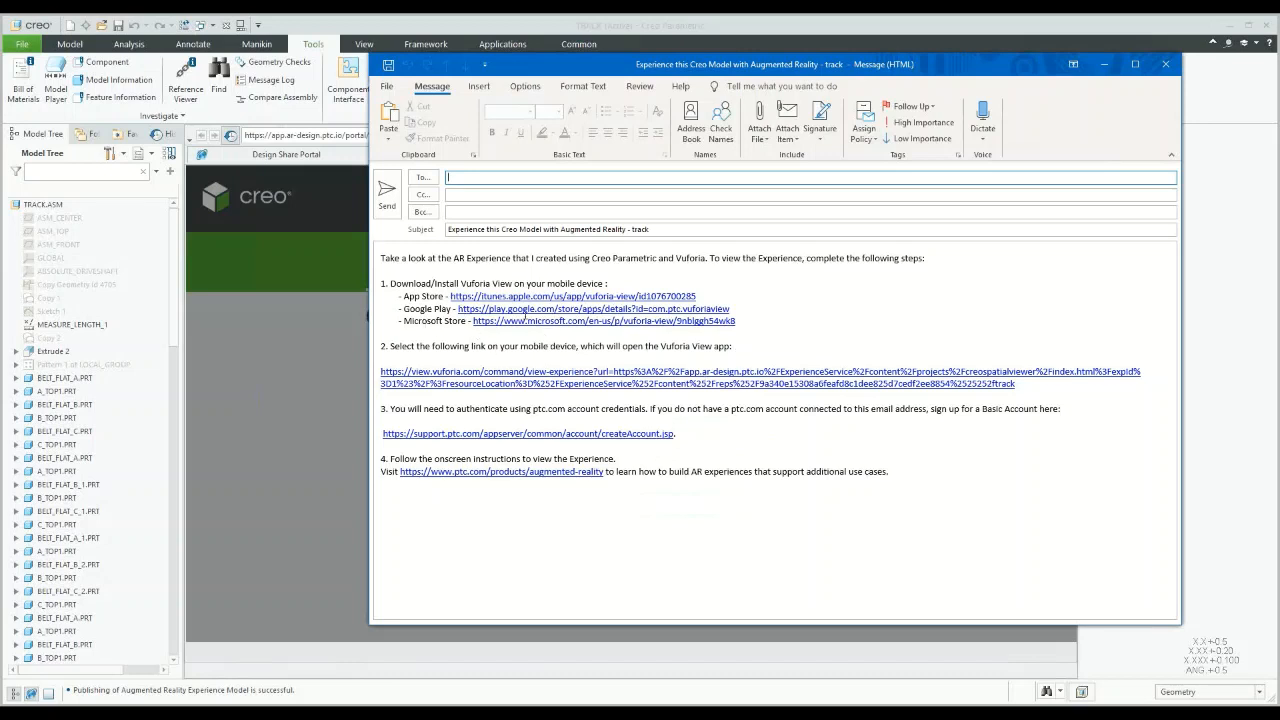
Step: Select the Google Play link in the draft, then close the email without saving
left_click_drag(735, 311, 702, 316)
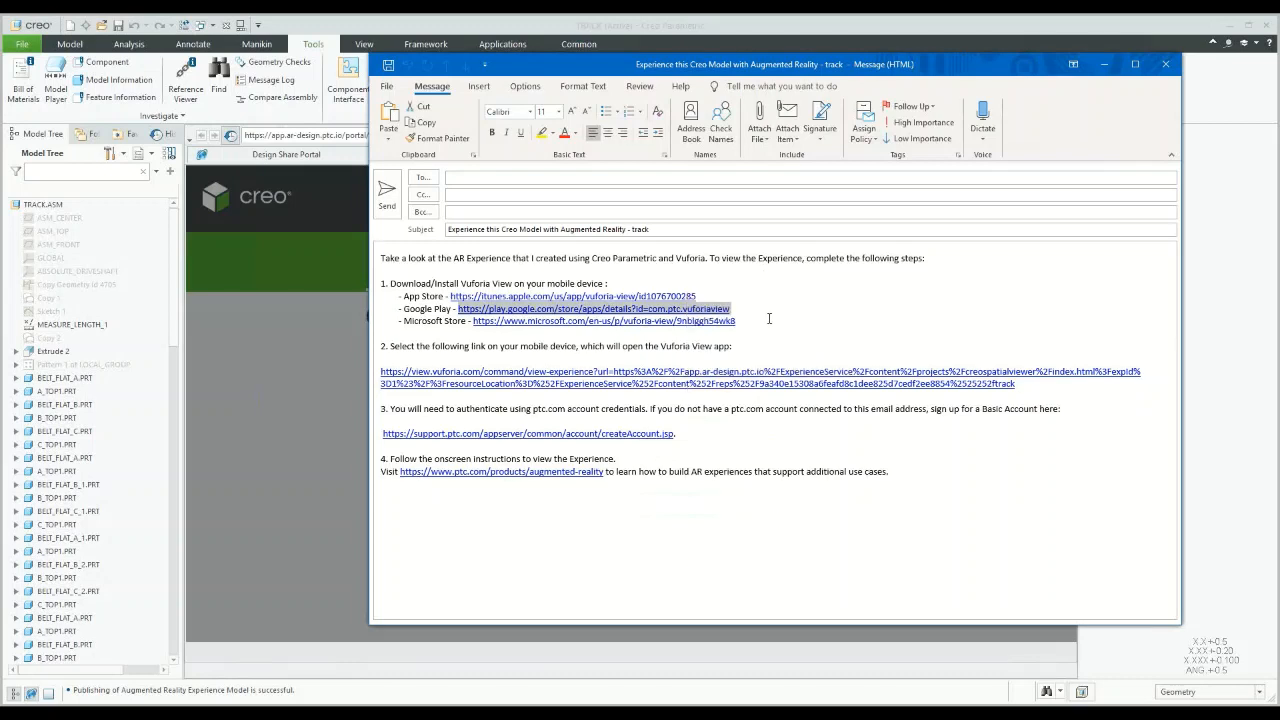
left_click(1168, 67)
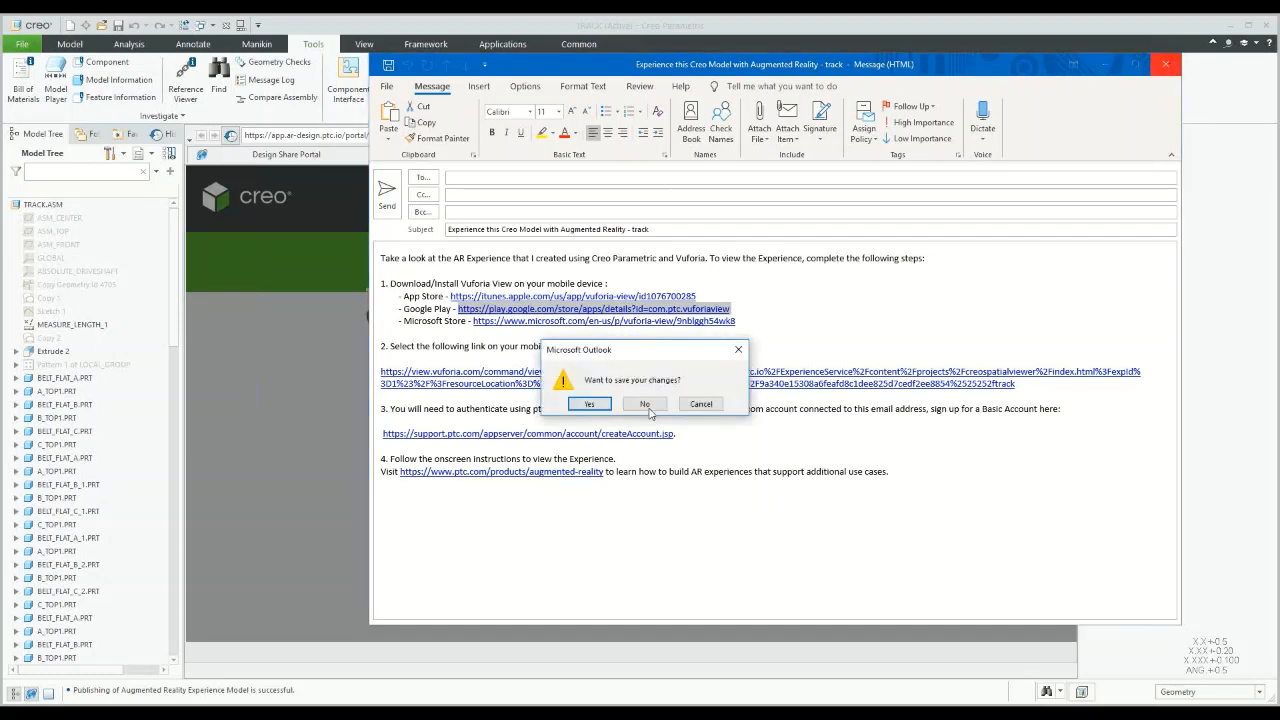
left_click(645, 404)
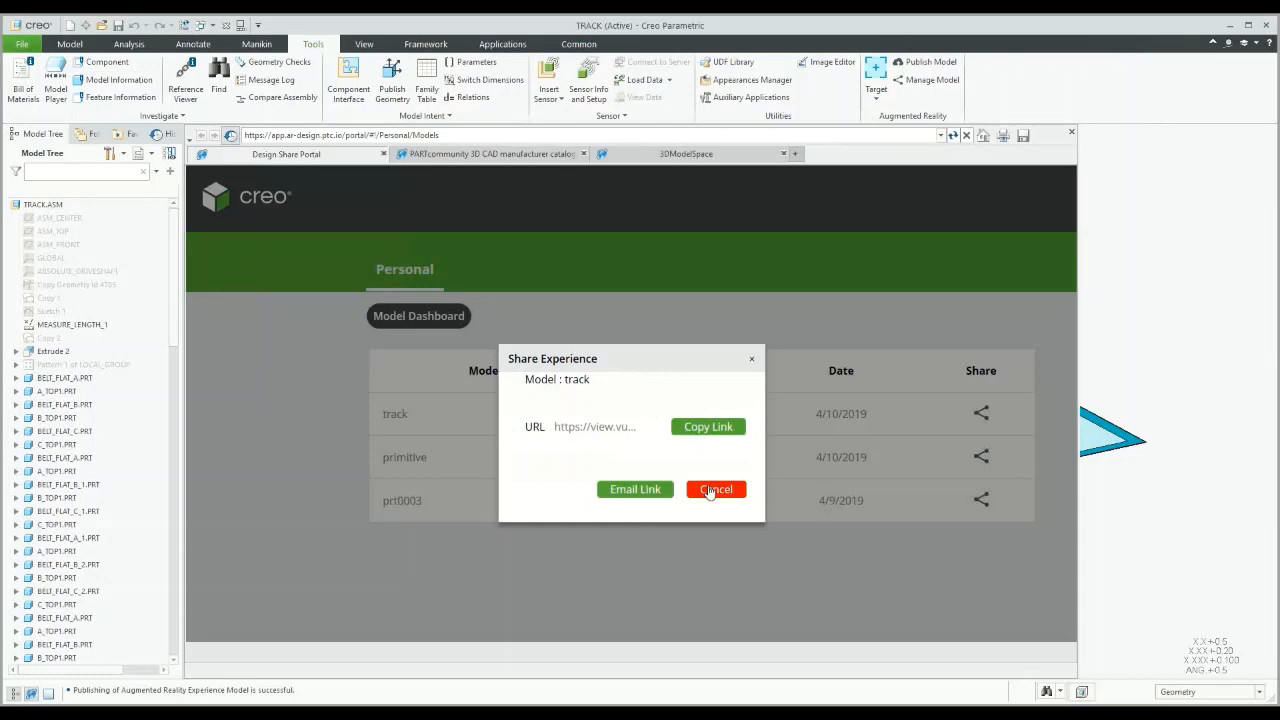
Step: Close the share dialog and AR portal, then return to PowerPoint's Contact Information slide
left_click(710, 490)
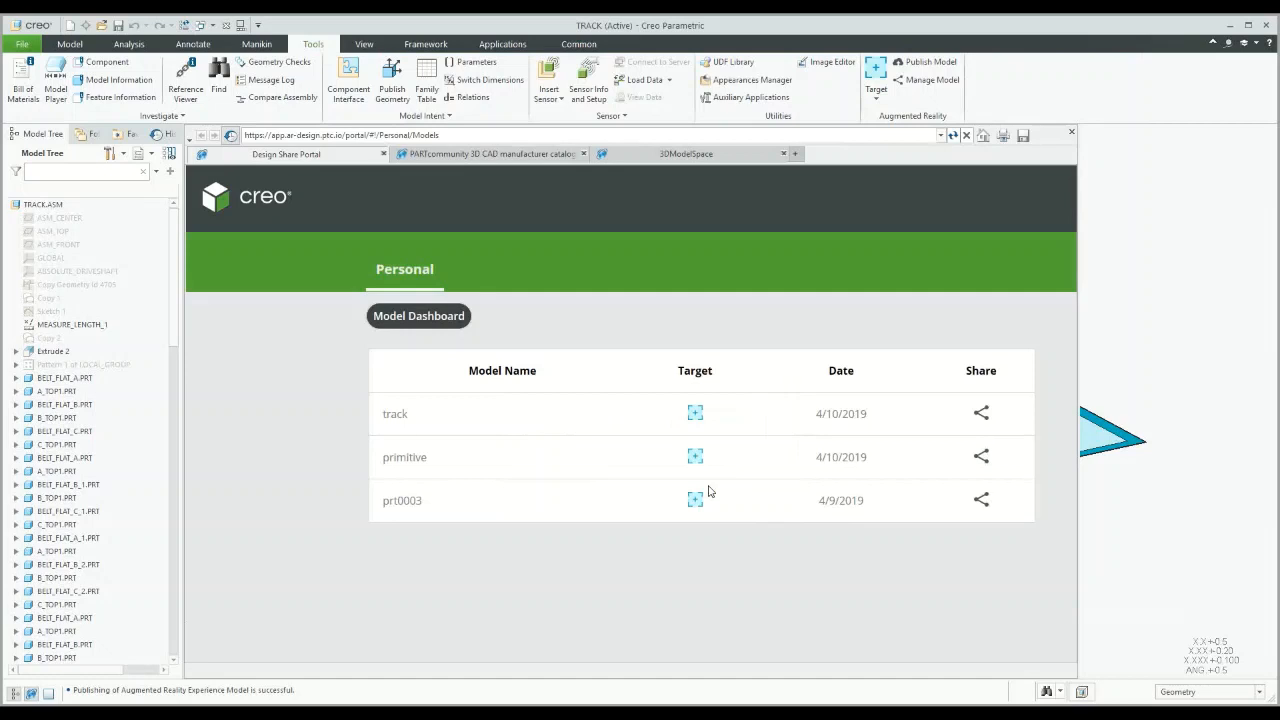
left_click(1071, 134)
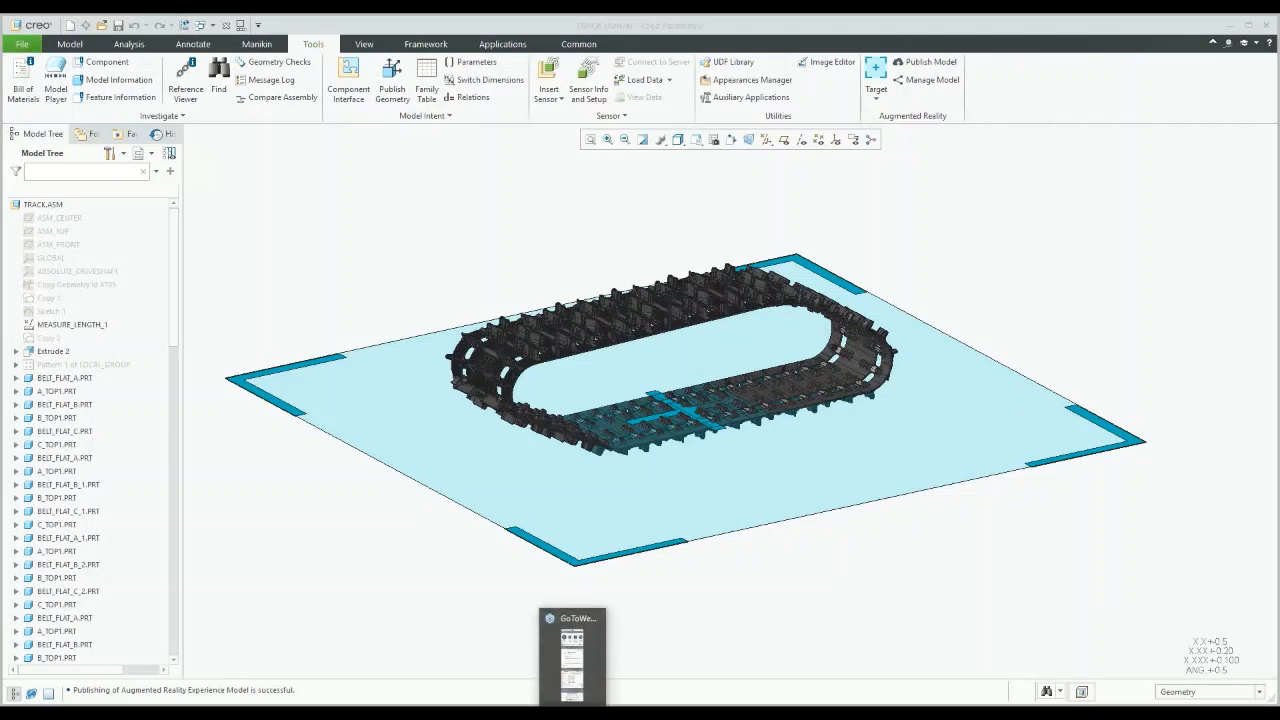
left_click(574, 713)
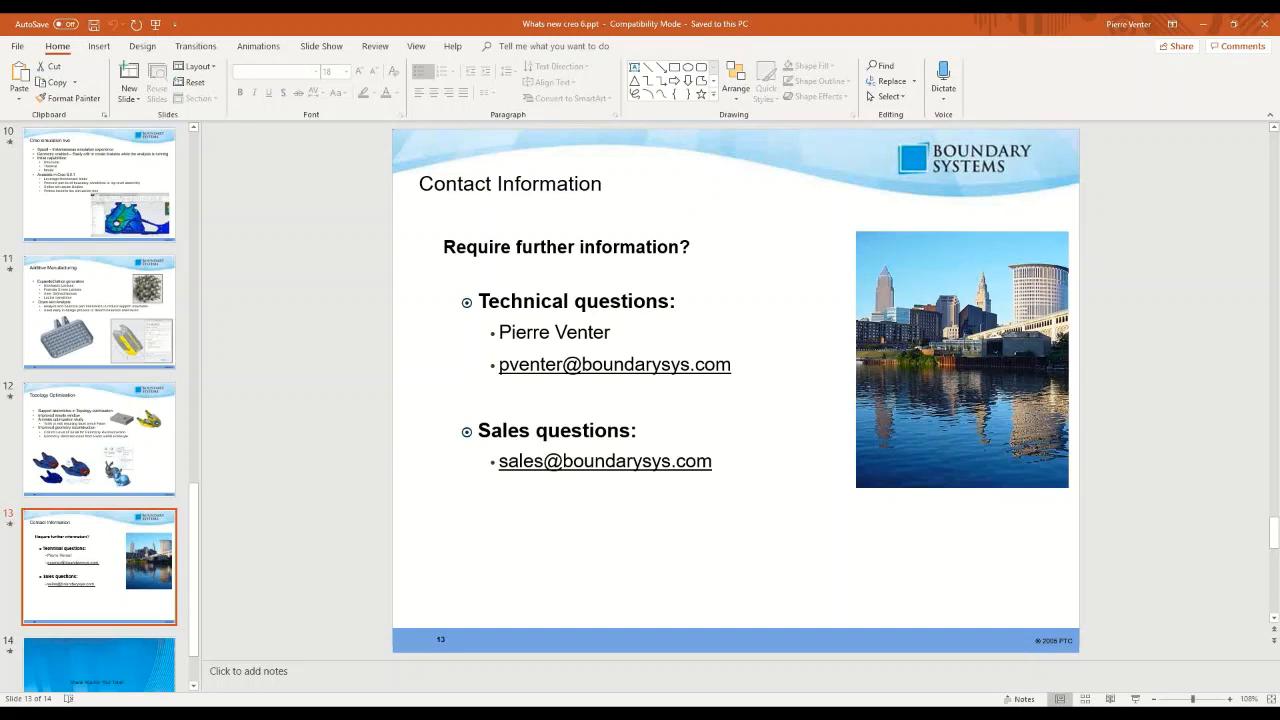
left_click(559, 540)
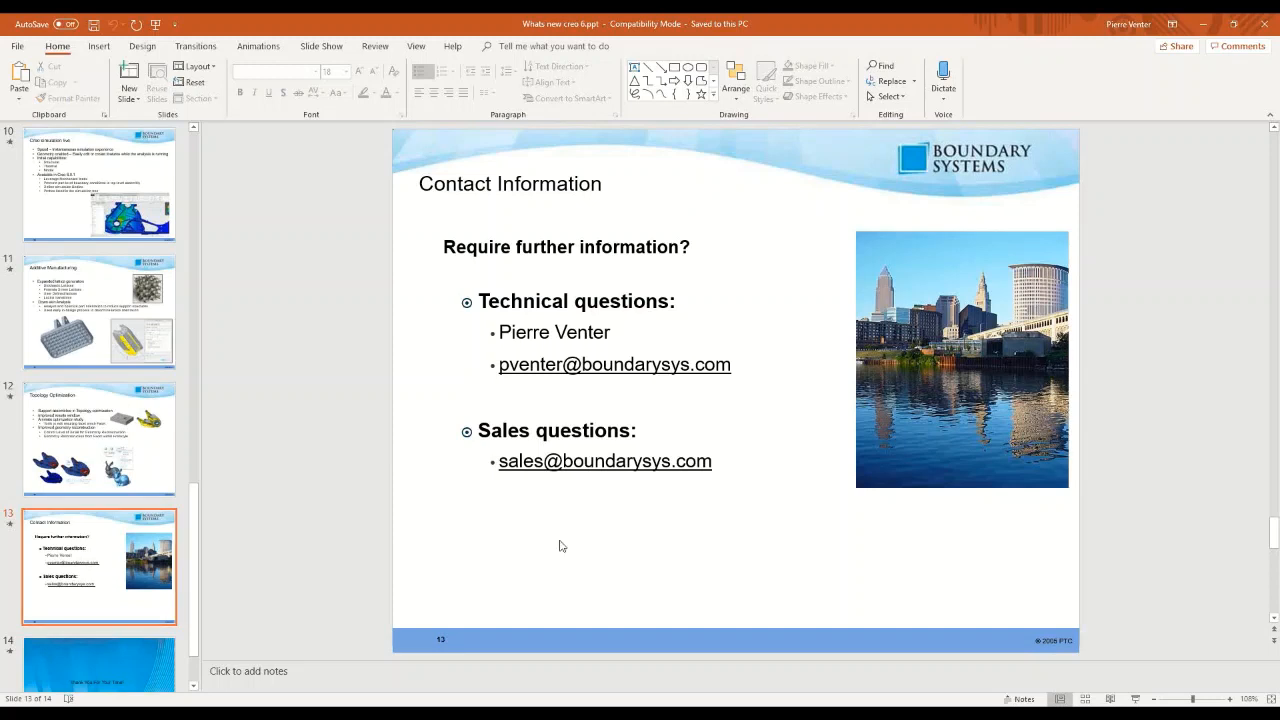
Step: Run the 'Whats new creo 6' slideshow from the start through to the Usability & productivity slide
key("F5")
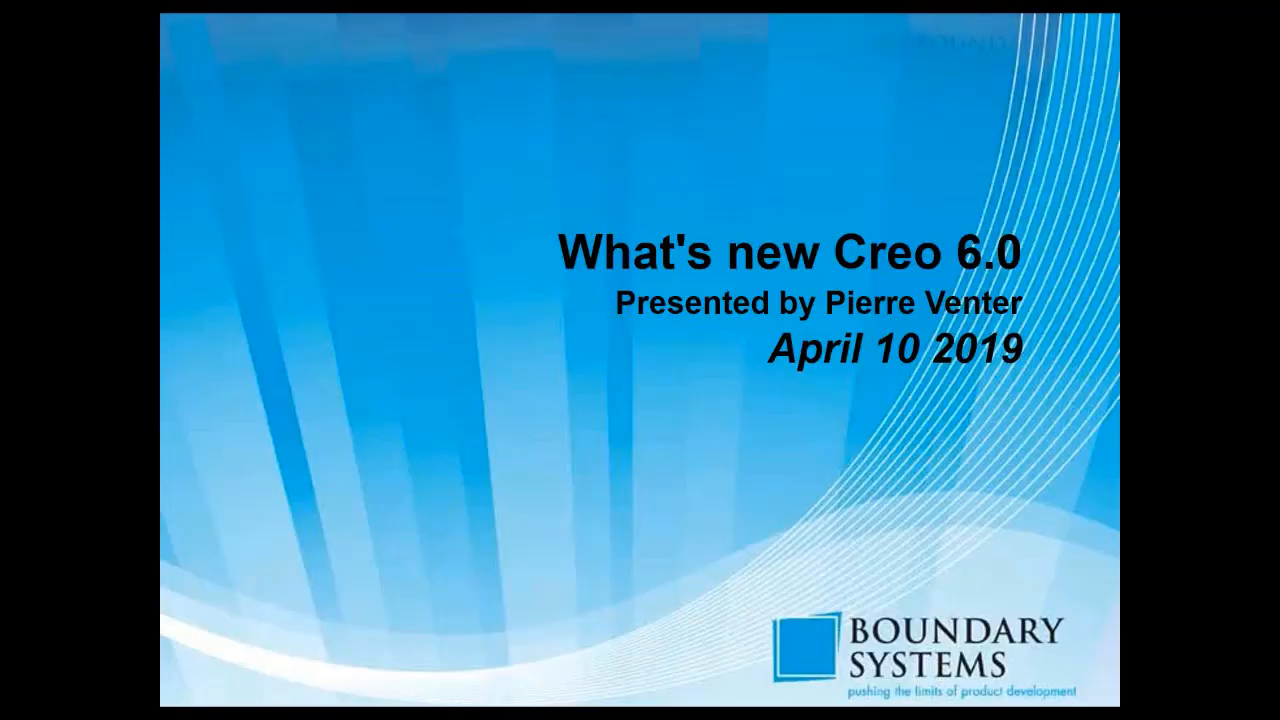
key("Right")
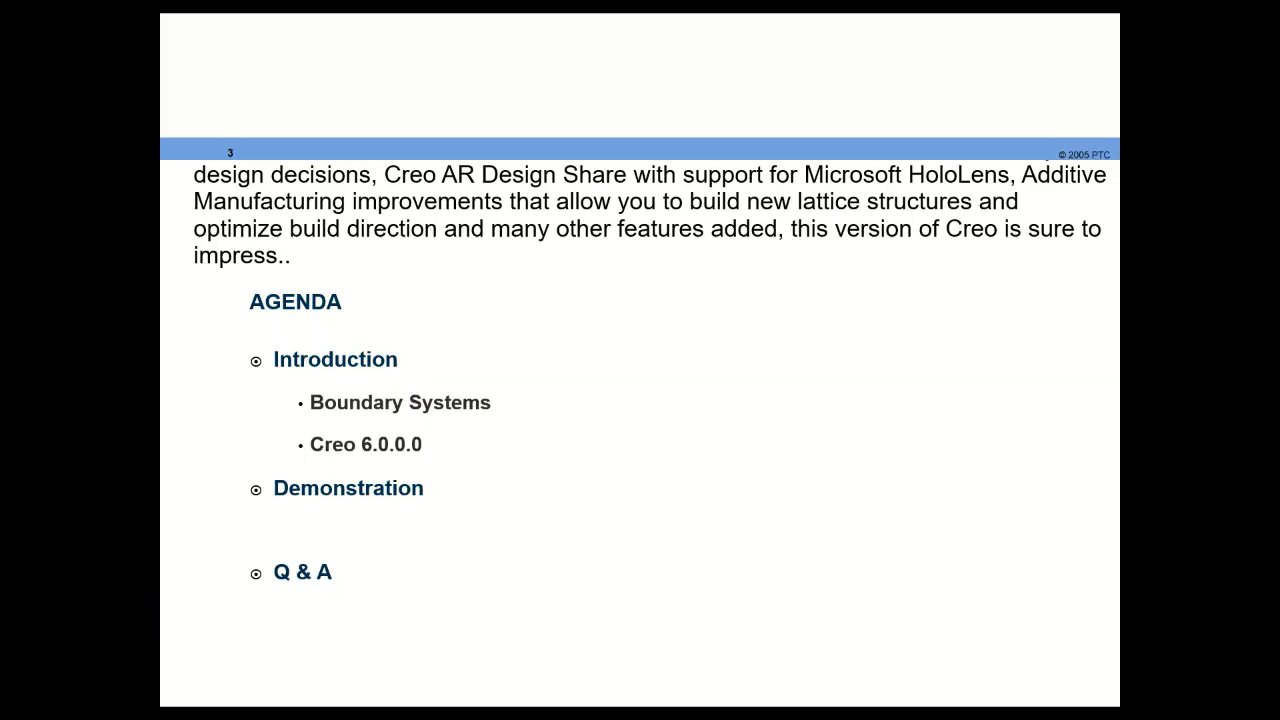
key("Right")
key("Right")
key("Right")
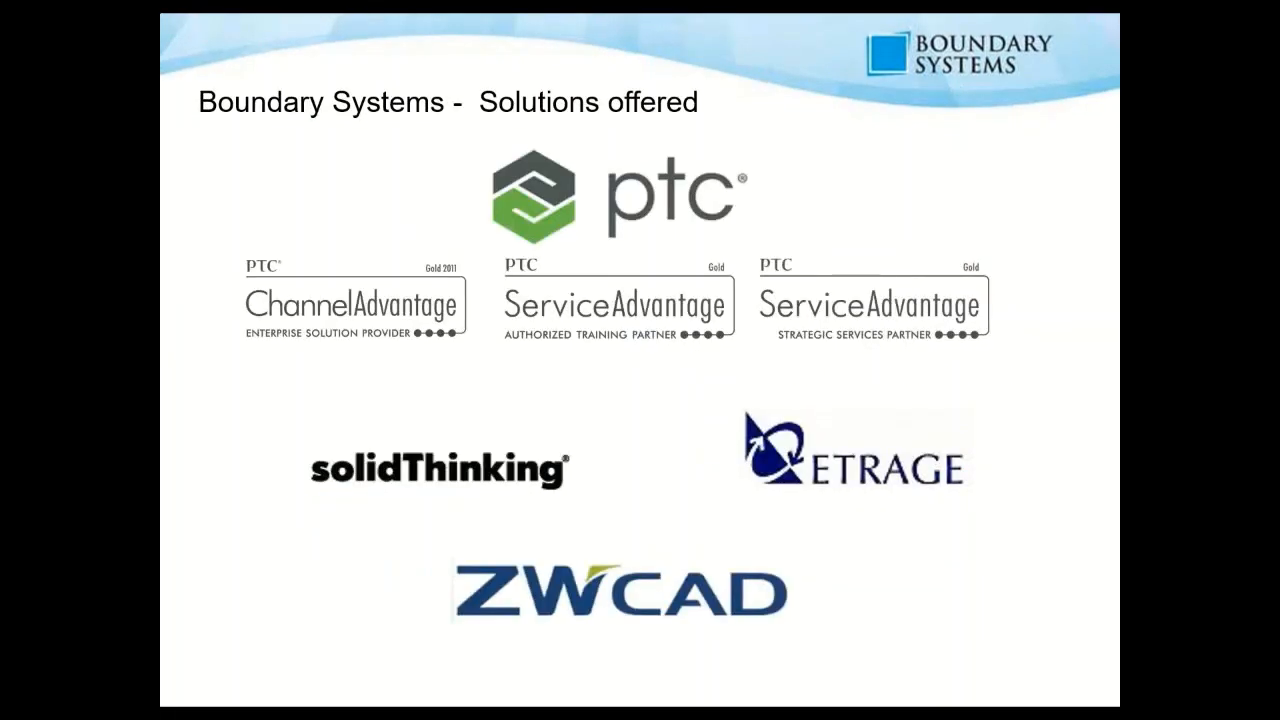
key("Right")
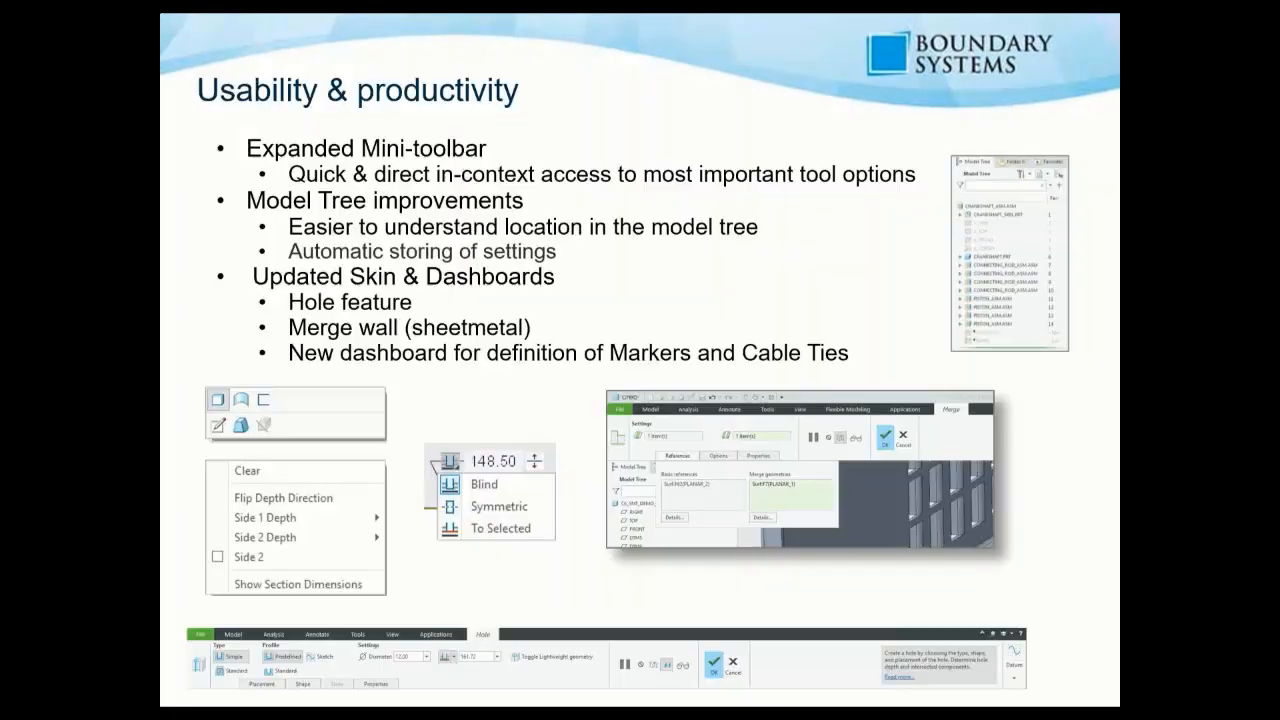